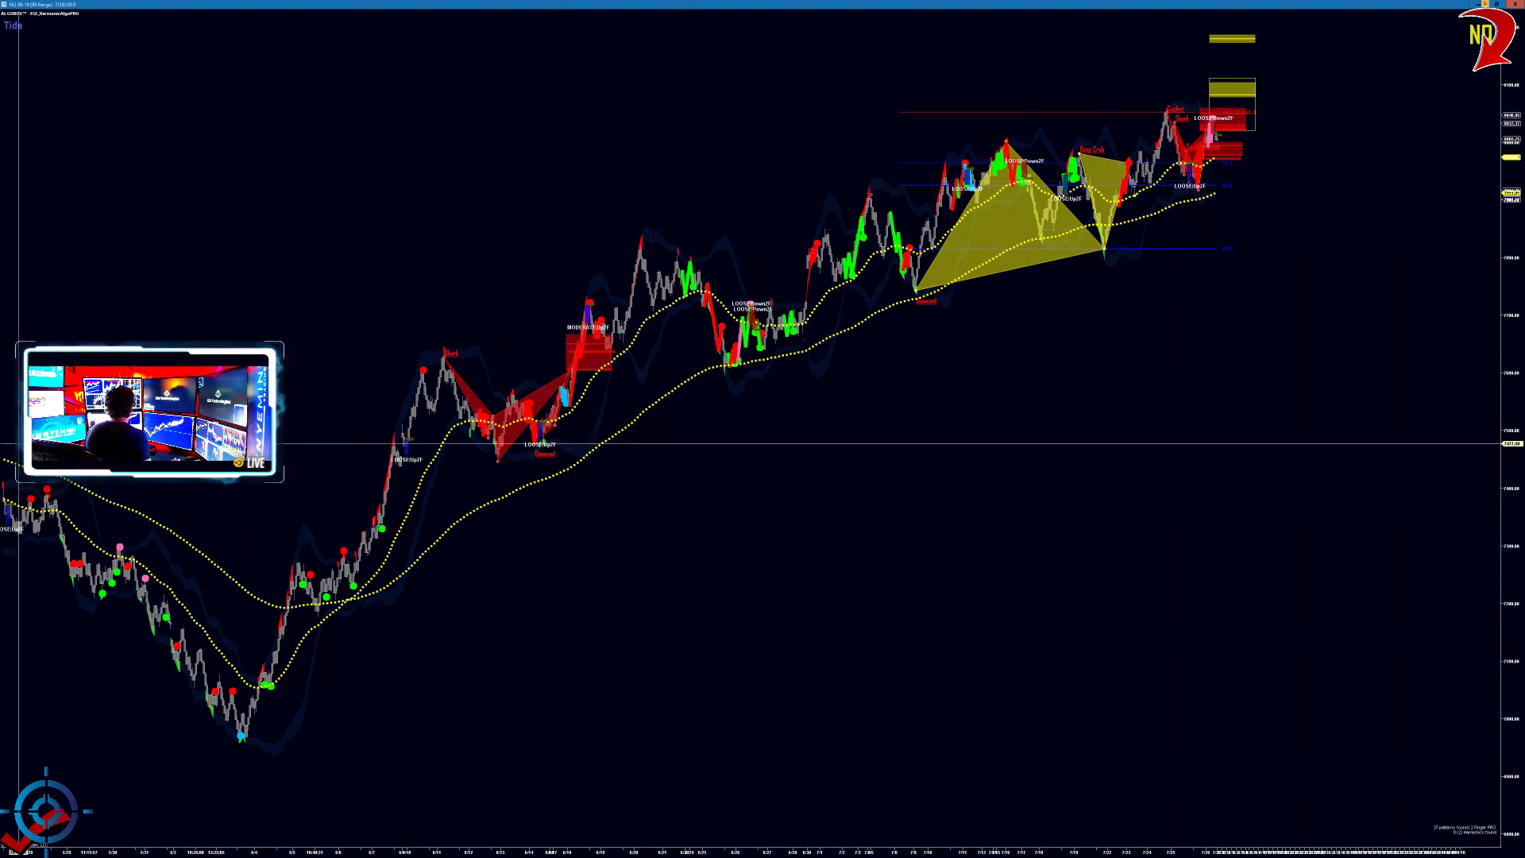
Step: Scribble loose blue loops over the NQ Tide chart and clear them
mouse_move(969, 119)
left_mouse_down()
mouse_move(854, 94)
mouse_move(1136, 337)
mouse_move(1070, 559)
mouse_move(1045, 588)
left_mouse_up()
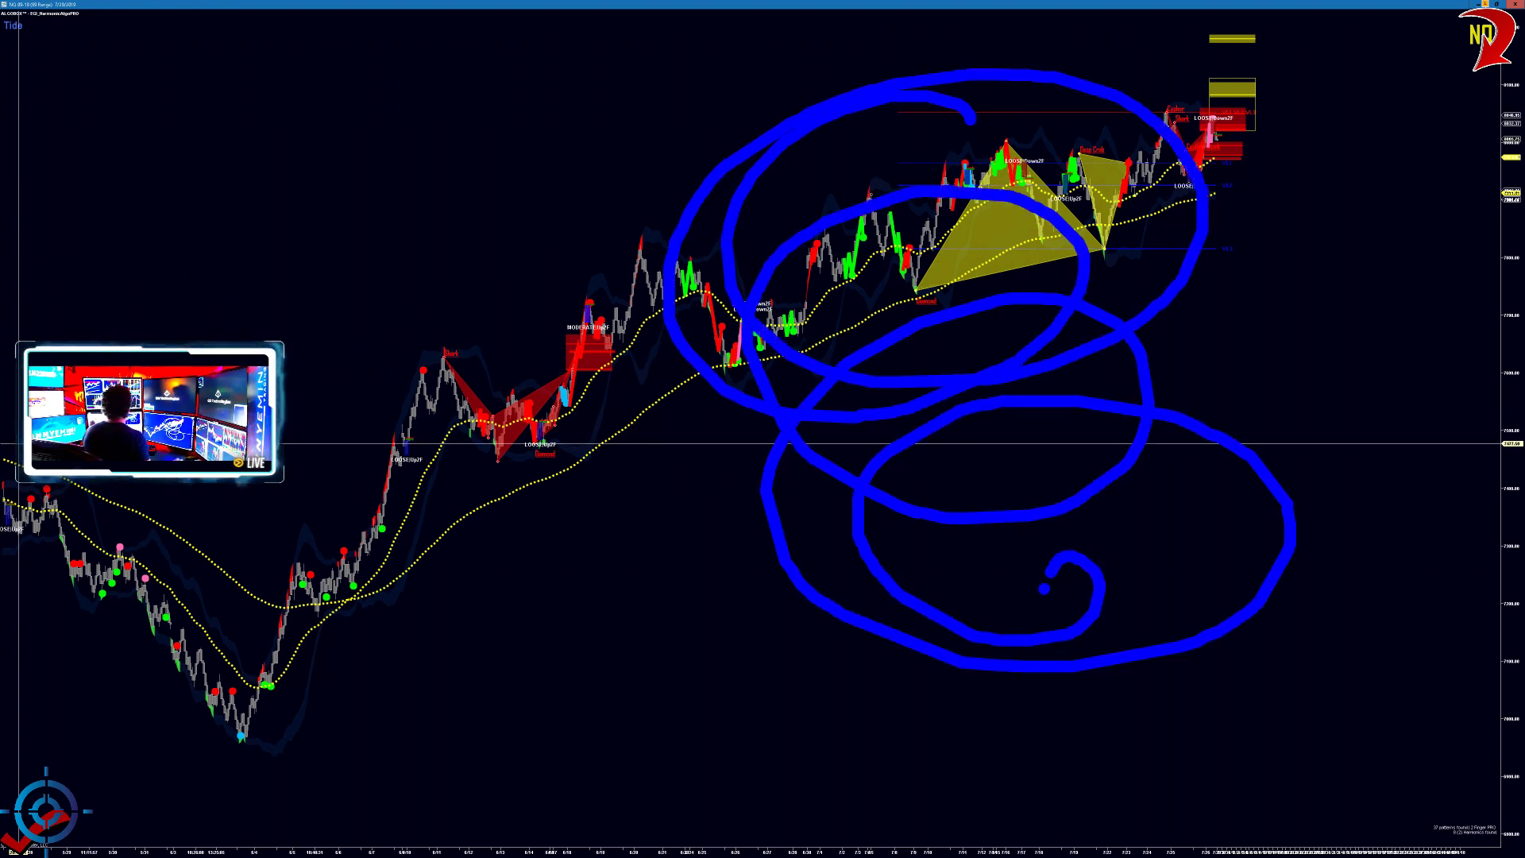
key("Escape")
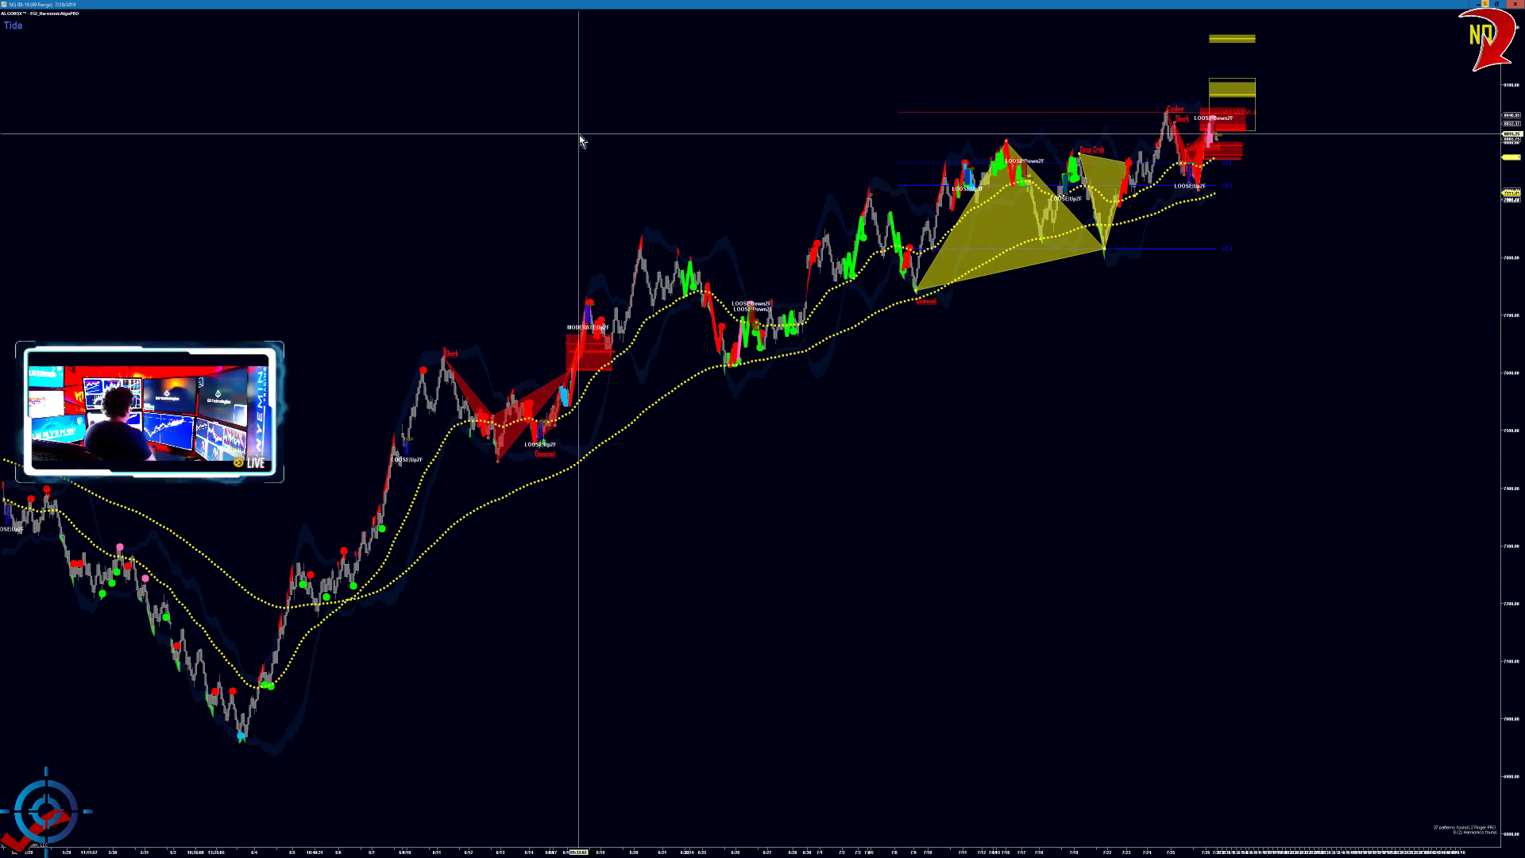
Step: Enlarge and reposition the NQ Tide chart around its latest harmonic patterns, and compress its price scale
scroll(579, 135, "up", 5)
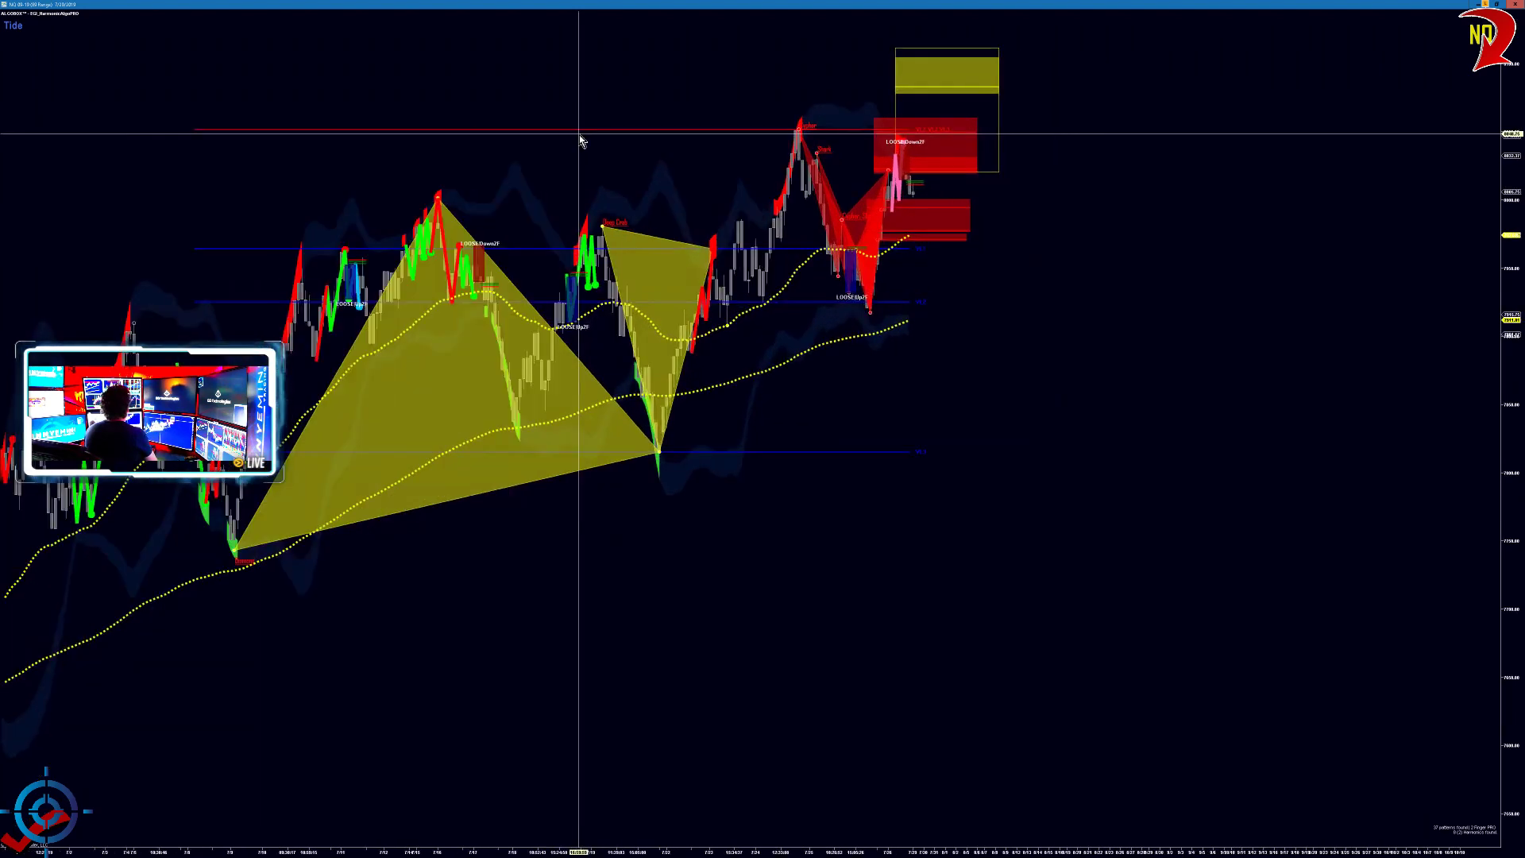
scroll(579, 135, "up", 1)
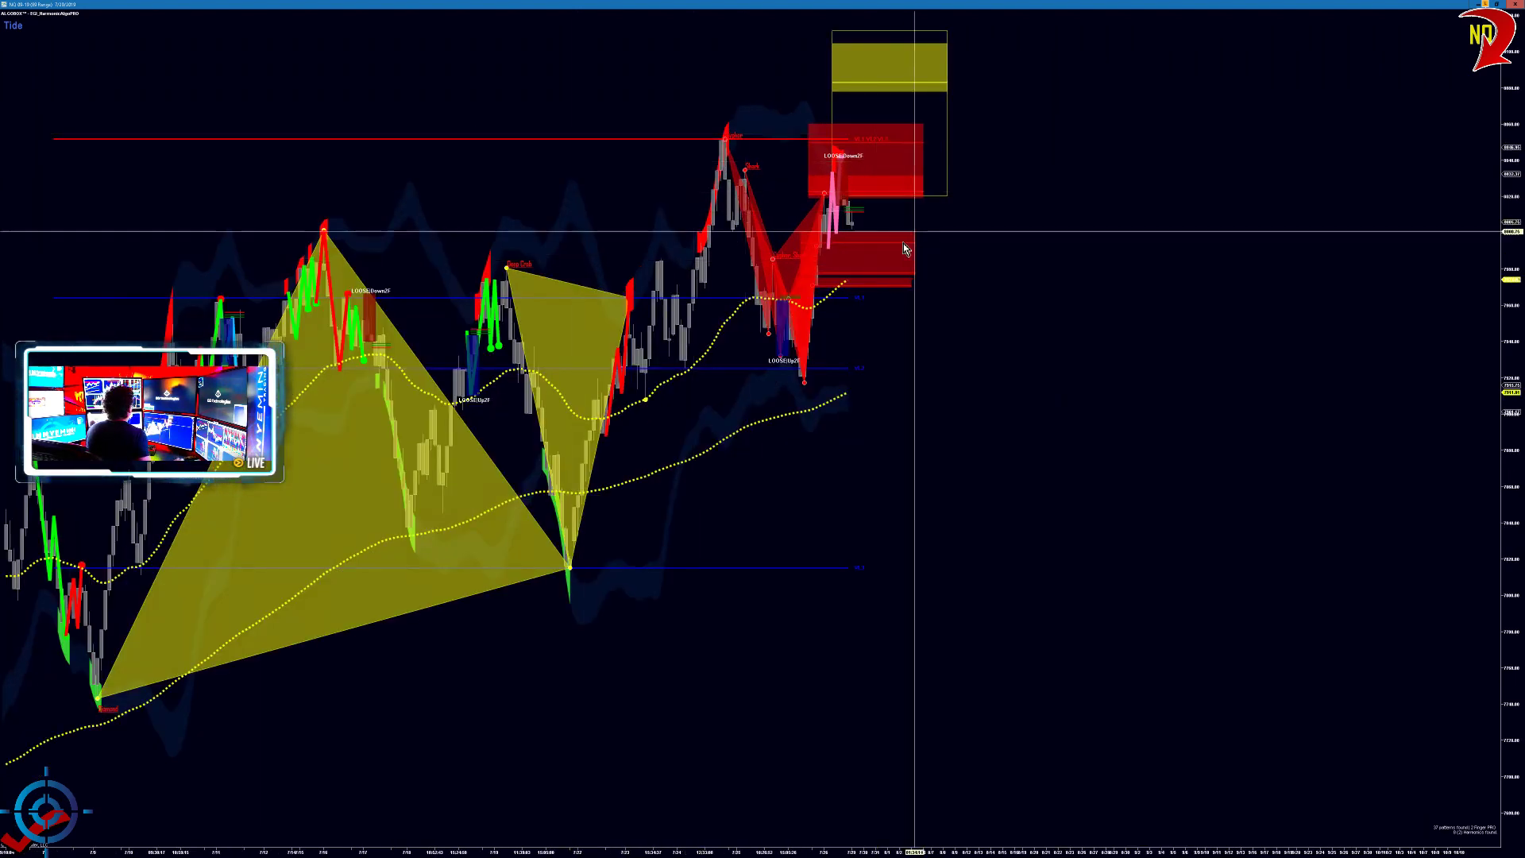
left_click_drag(1050, 566, 1357, 589)
scroll(1352, 583, "up", 6)
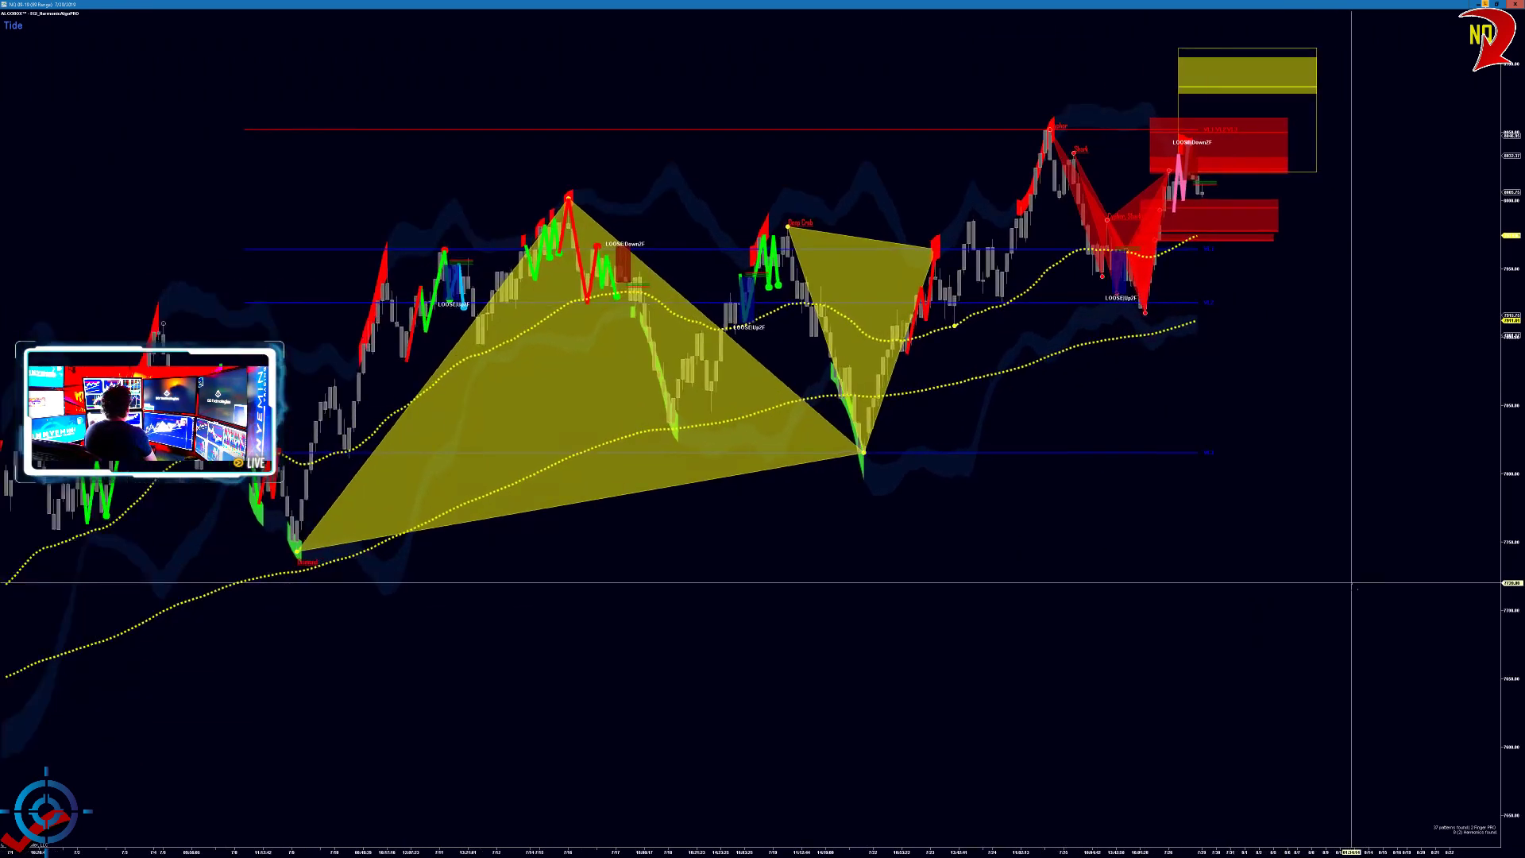
scroll(1355, 587, "down", 2)
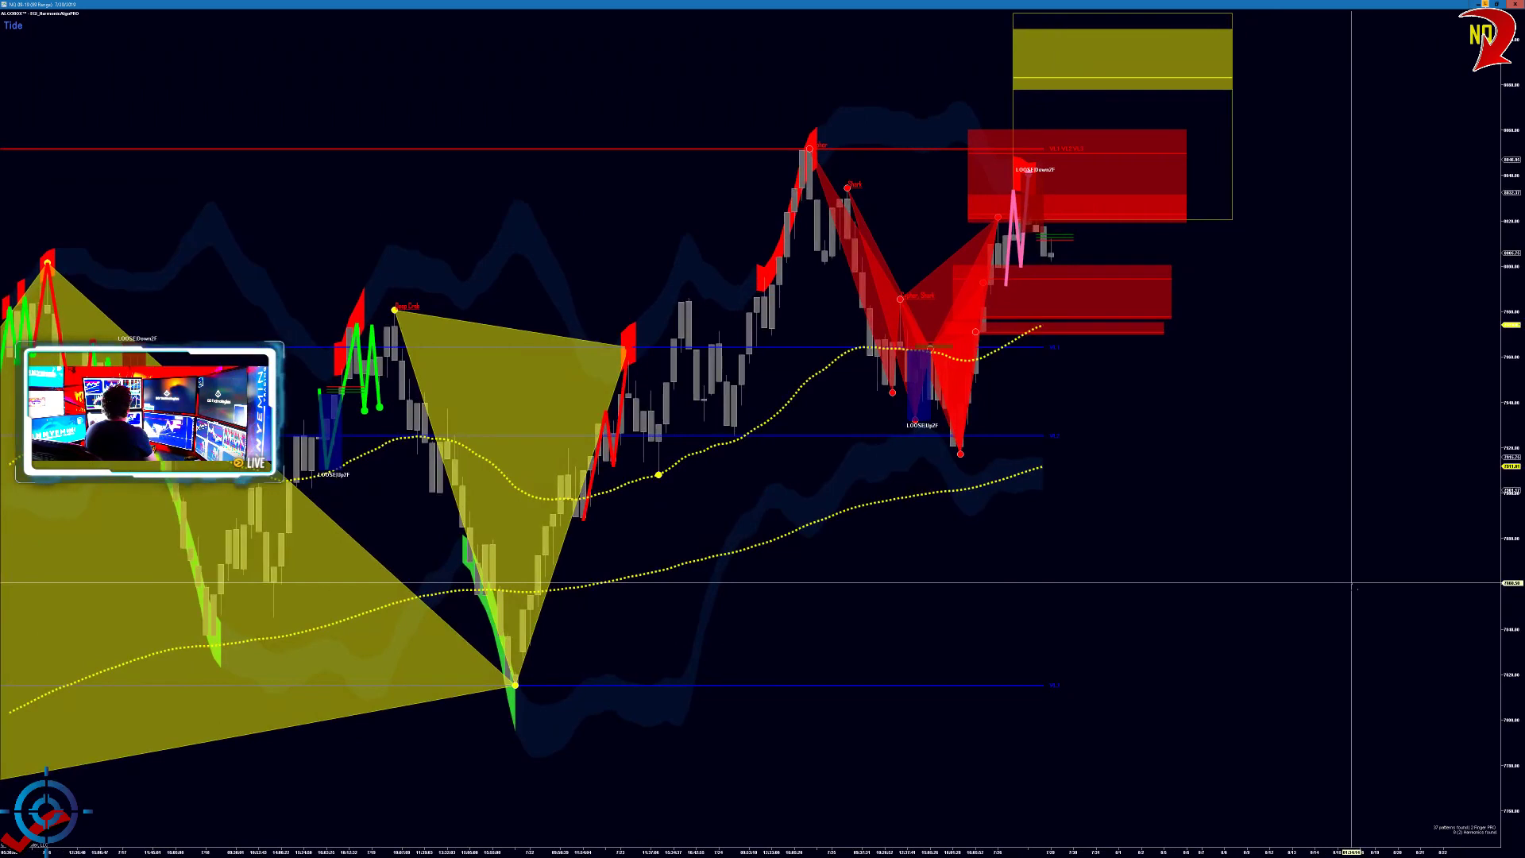
scroll(1354, 588, "up", 1)
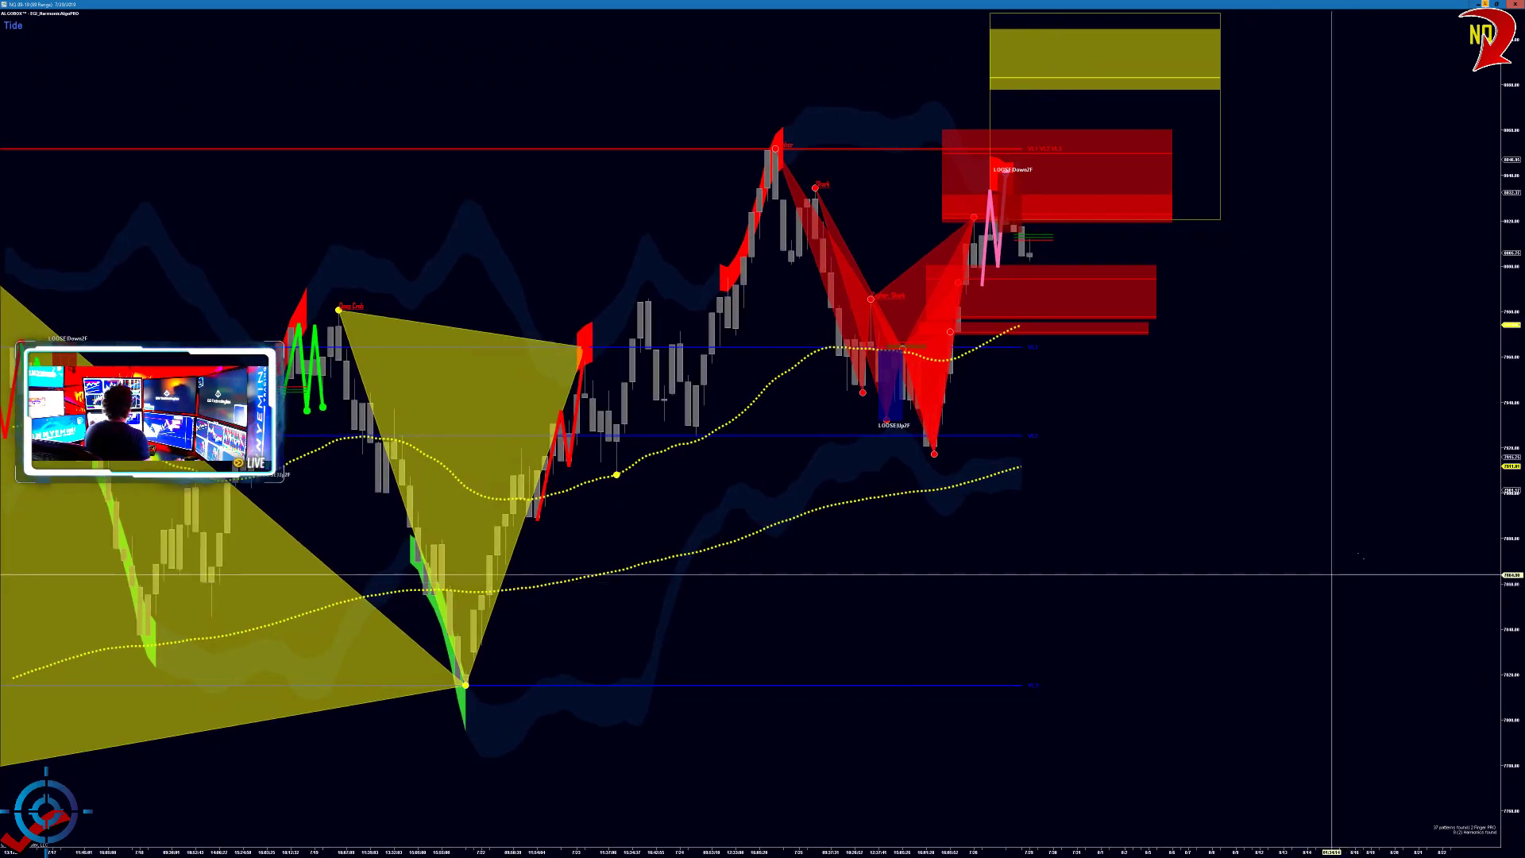
left_click_drag(1509, 151, 1463, 260)
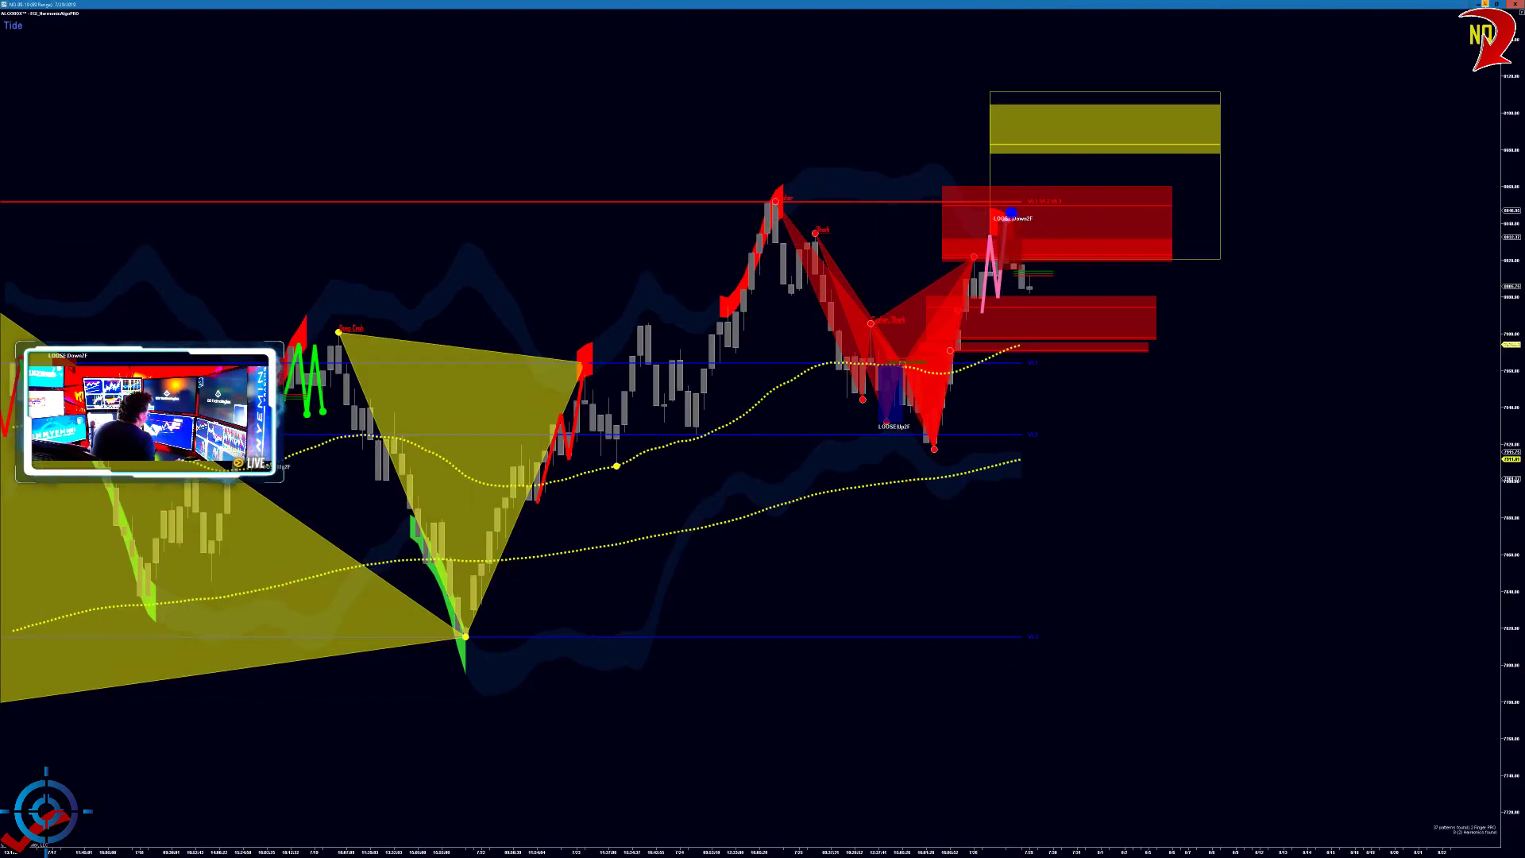
Step: Mark the latest high in the red zone with circles, arrows and a handwritten note, circle the previous peak, and clear the markup
mouse_move(1010, 208)
left_mouse_down()
mouse_move(961, 231)
mouse_move(1012, 205)
left_mouse_up()
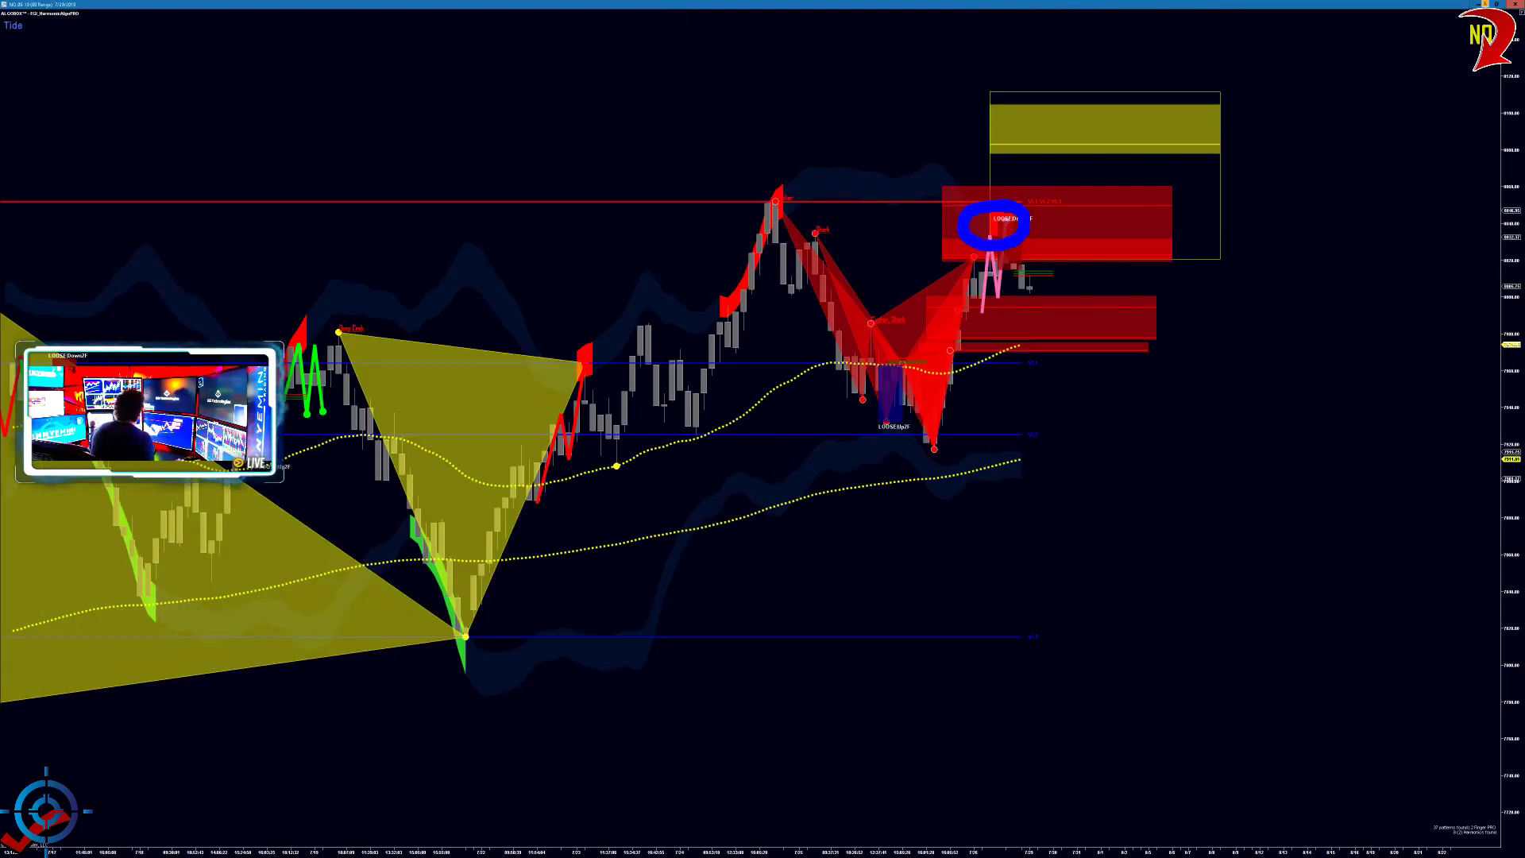
key("p")
left_click_drag(1002, 221, 1009, 222)
mouse_move(980, 307)
left_mouse_down()
mouse_move(992, 237)
mouse_move(996, 303)
mouse_move(1012, 221)
mouse_move(1022, 276)
mouse_move(1051, 243)
mouse_move(1055, 276)
left_mouse_up()
left_click_drag(973, 210, 1108, 204)
mouse_move(1170, 150)
left_mouse_down()
mouse_move(1064, 195)
mouse_move(1103, 213)
left_mouse_up()
mouse_move(842, 229)
left_mouse_down()
mouse_move(817, 196)
mouse_move(846, 208)
left_mouse_up()
mouse_move(942, 127)
left_mouse_down()
mouse_move(997, 196)
mouse_move(1009, 171)
mouse_move(1031, 256)
left_mouse_up()
mouse_move(1166, 217)
left_mouse_down()
mouse_move(1161, 315)
mouse_move(1205, 301)
mouse_move(1376, 369)
mouse_move(1368, 341)
left_mouse_up()
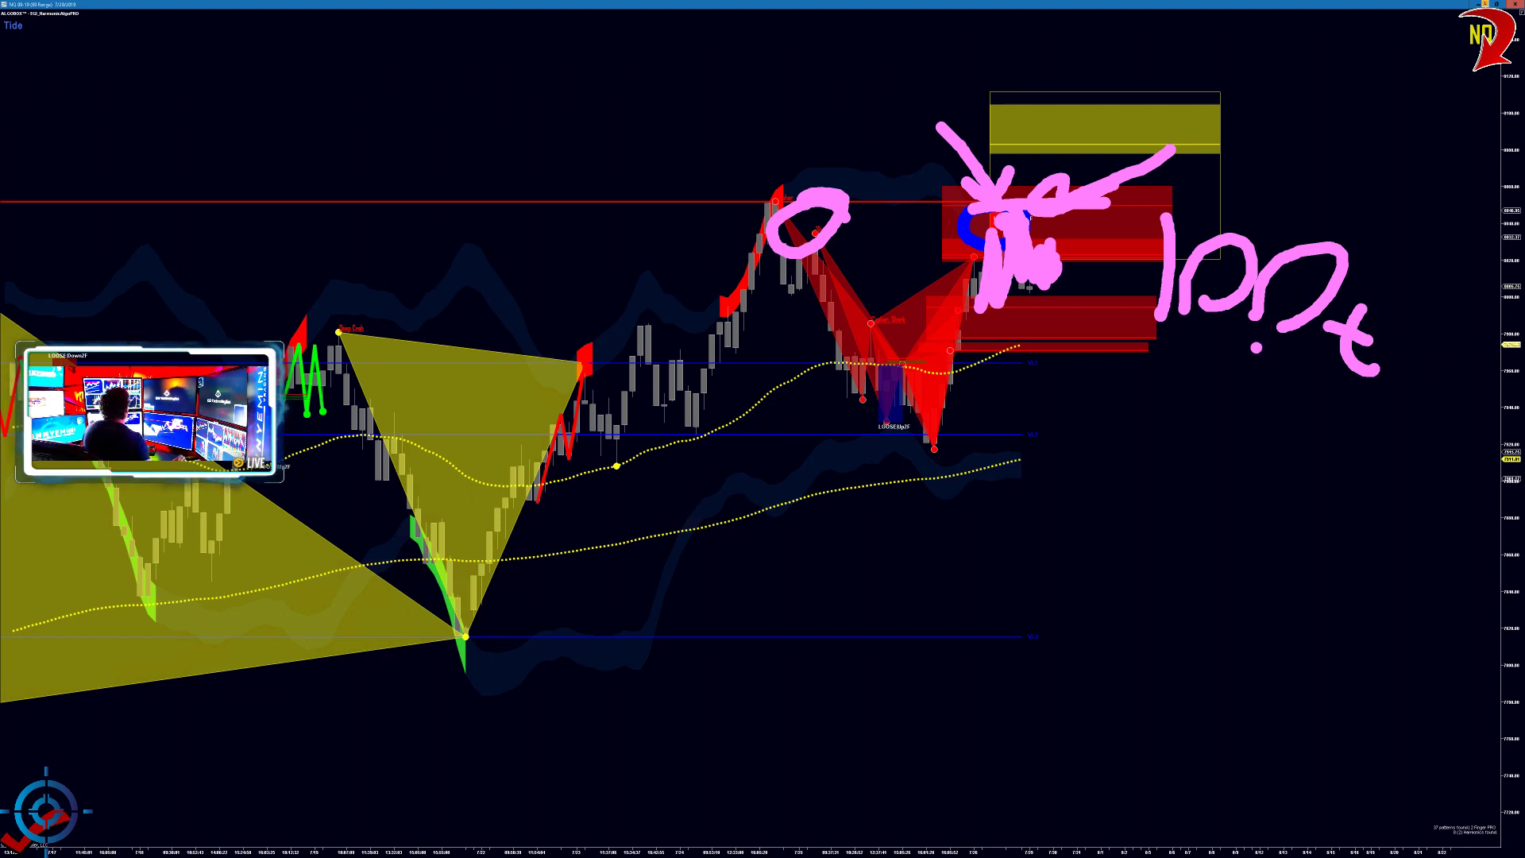
key("Escape")
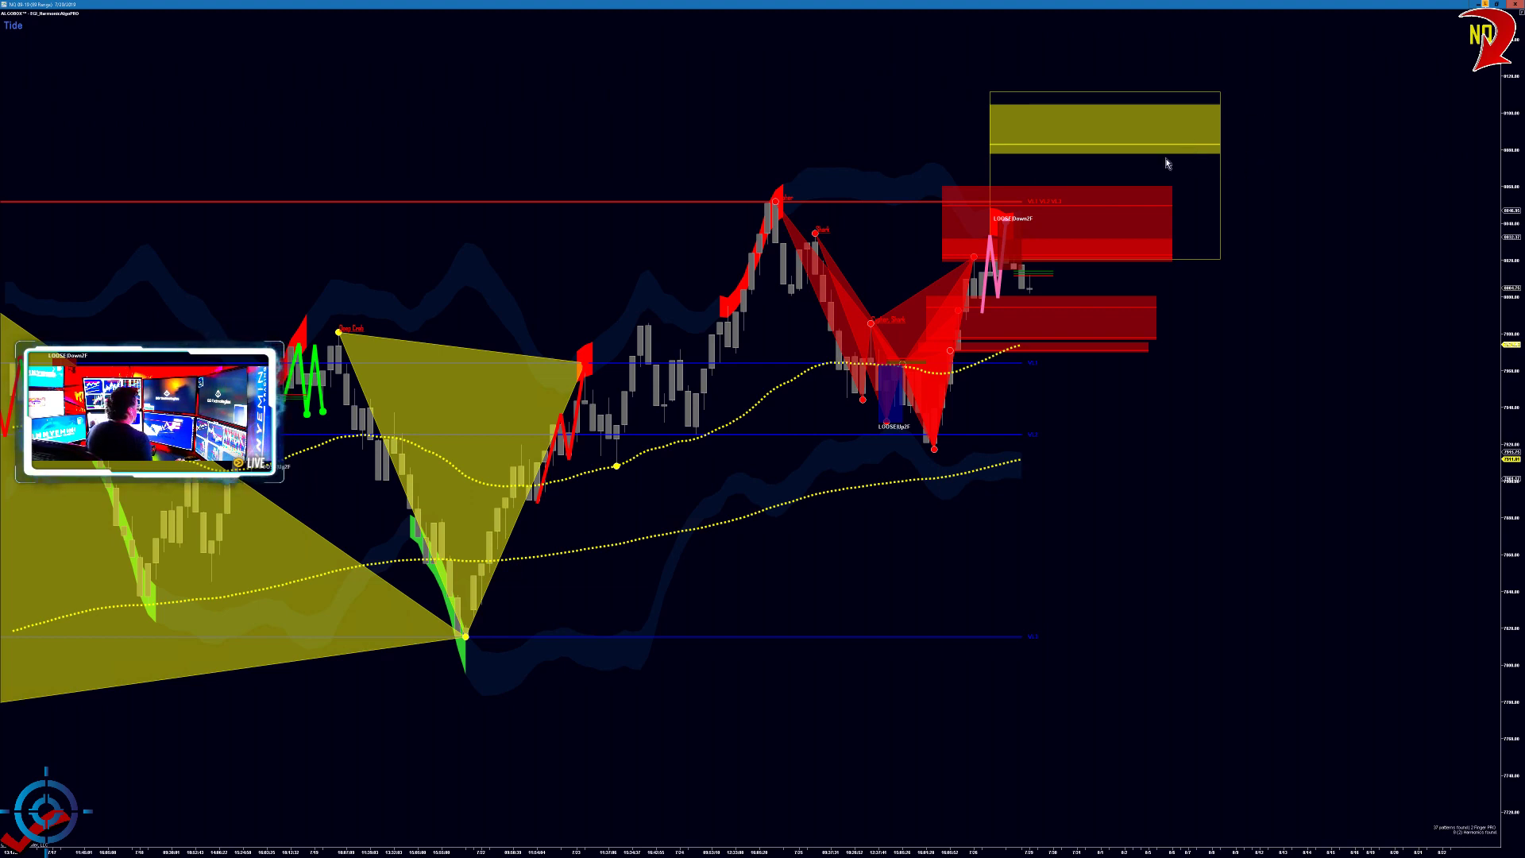
Step: Restore the NQ Tide chart to its place in the six-chart layout and compress its bar spacing and price scale
left_click(1500, 6)
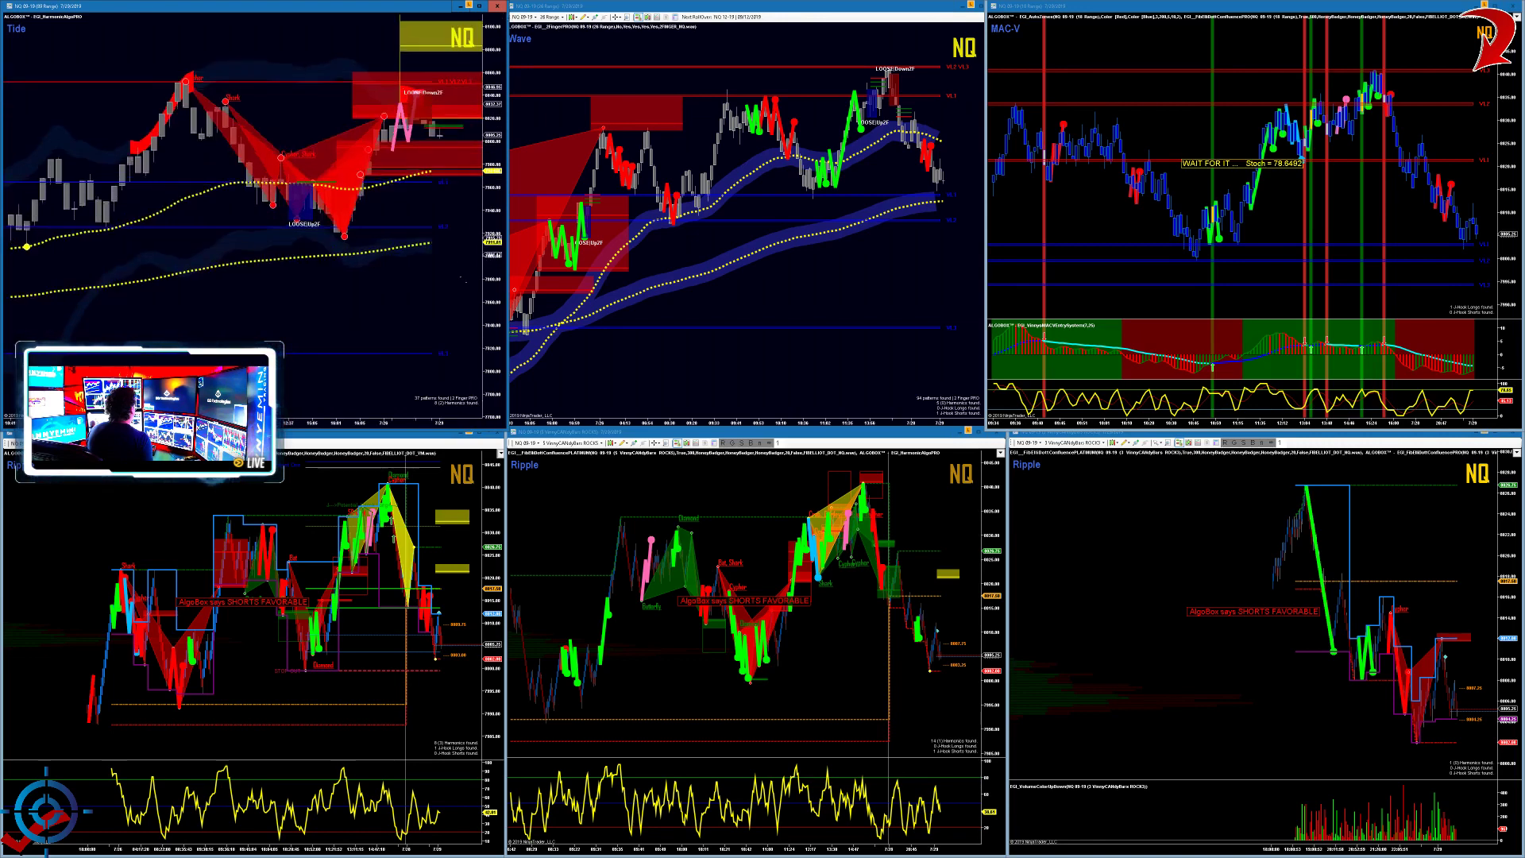
key("ctrl+Down")
key("ctrl+Down")
key("ctrl+Down")
key("ctrl+Down")
key("ctrl+Down")
key("ctrl+Down")
key("ctrl+Down")
key("ctrl+Down")
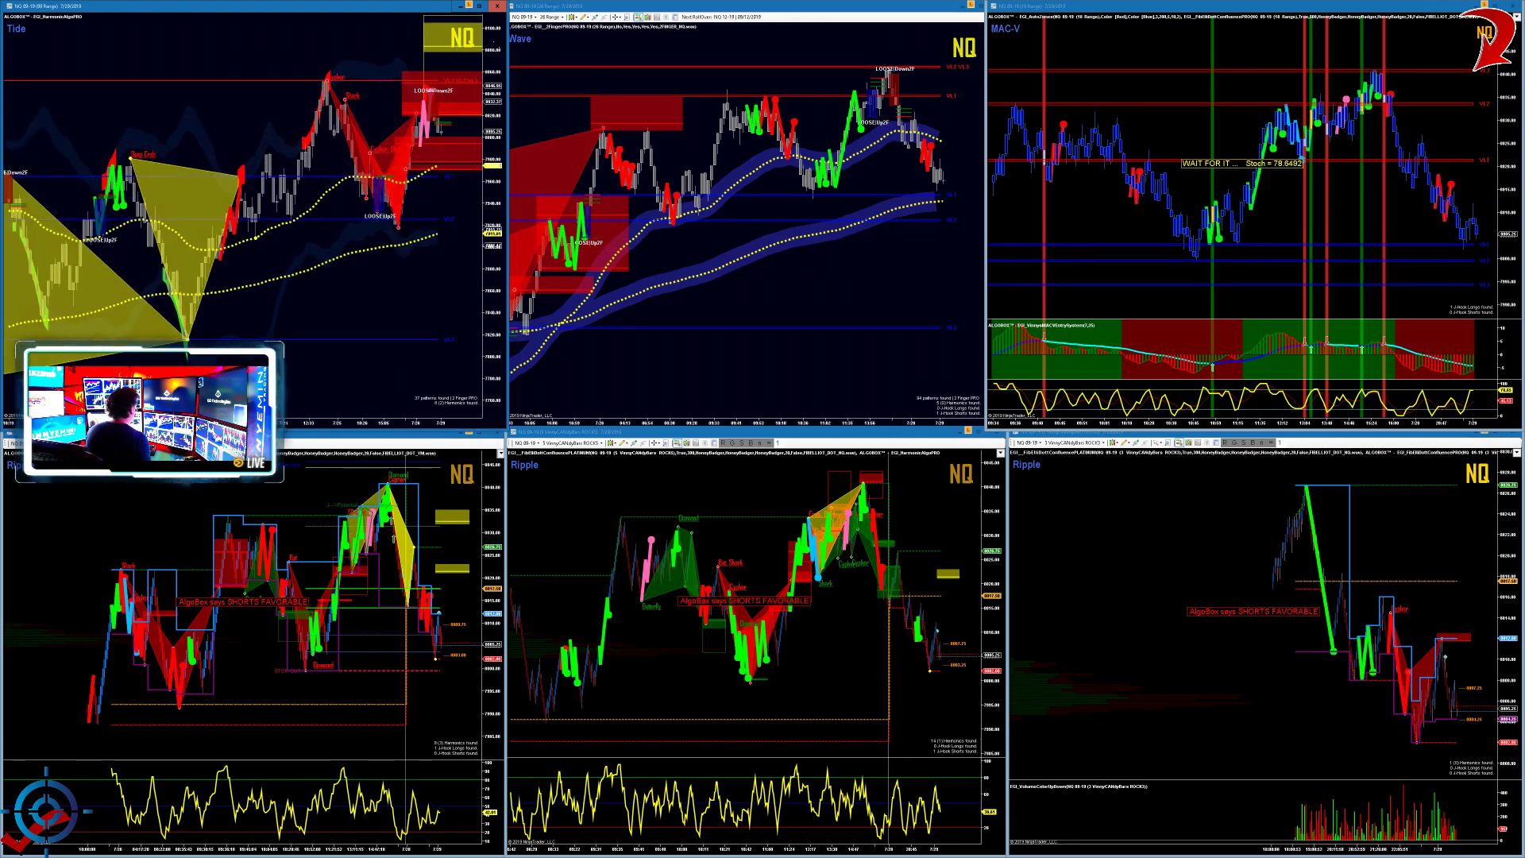
left_click_drag(494, 207, 493, 264)
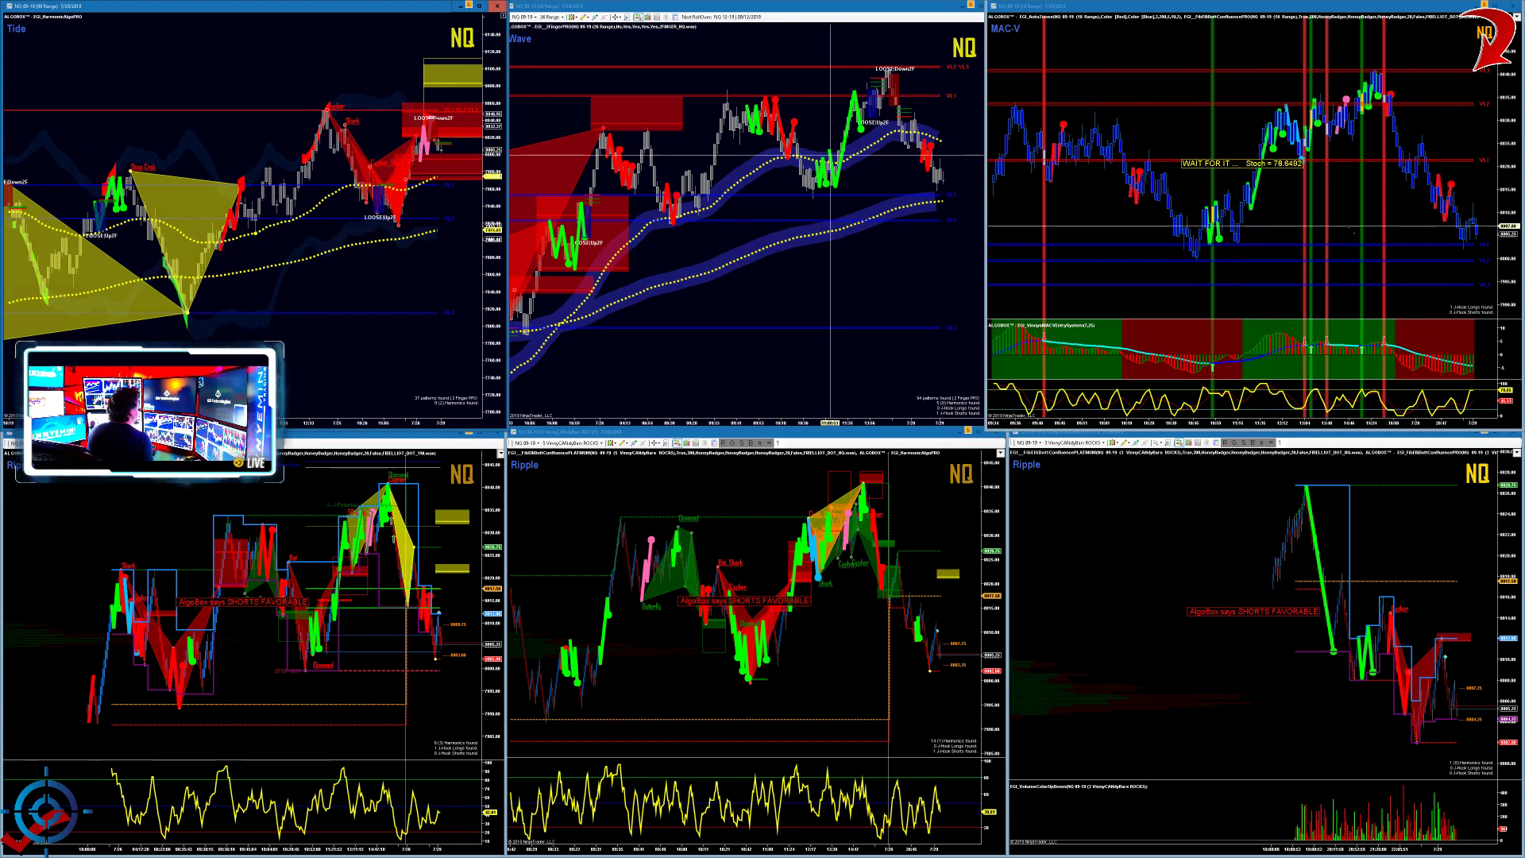
Step: Shift the MAC-V chart back to leave empty space after its latest bars
left_click(1338, 228)
left_click_drag(1334, 225, 1230, 222)
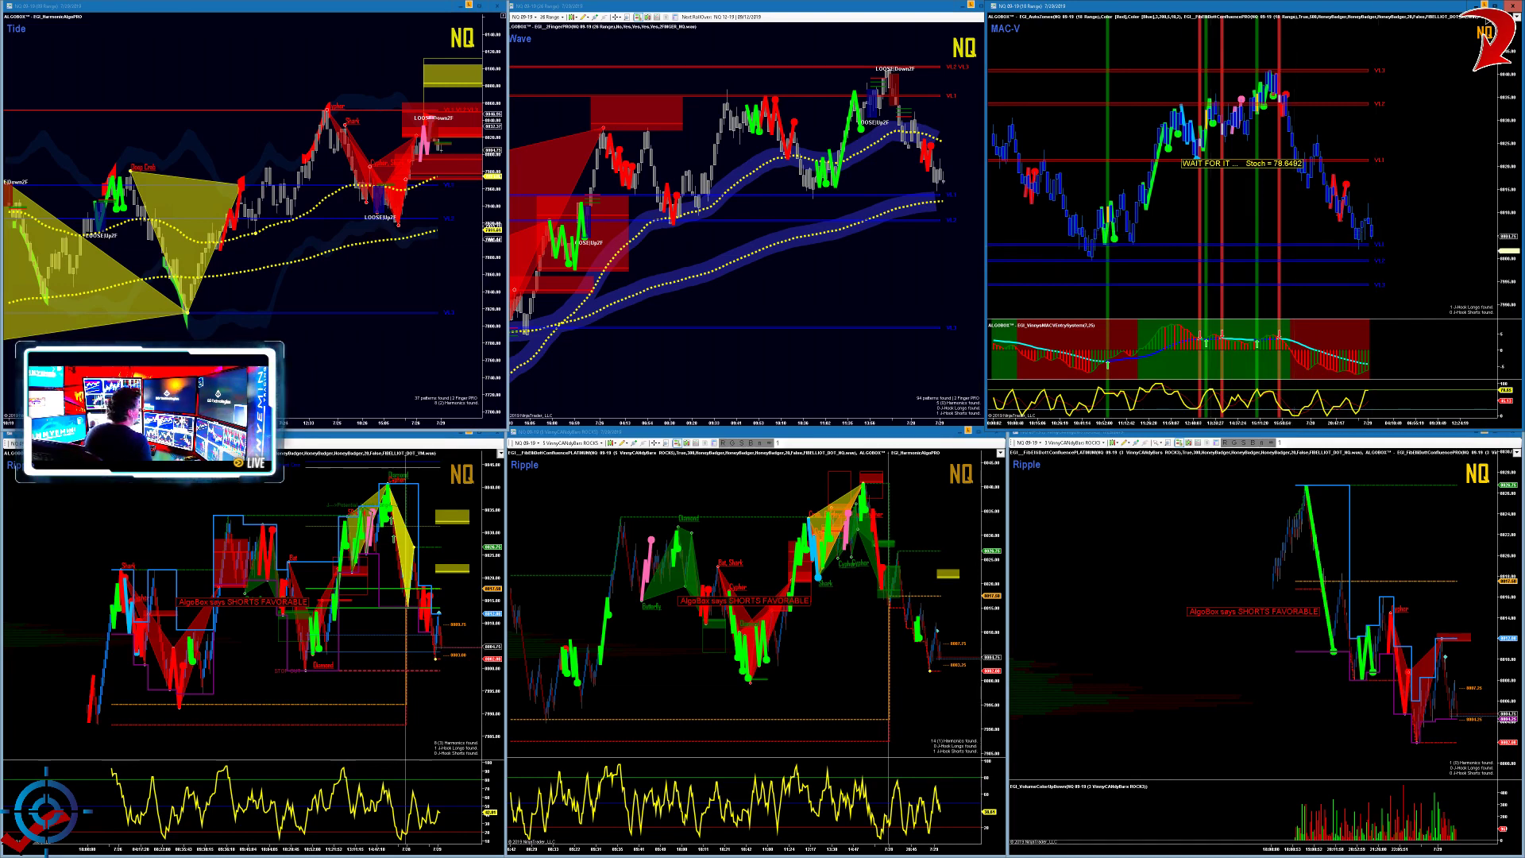
mouse_move(1428, 170)
left_mouse_down()
mouse_move(1396, 168)
mouse_move(1434, 173)
left_mouse_up()
left_click(1444, 541)
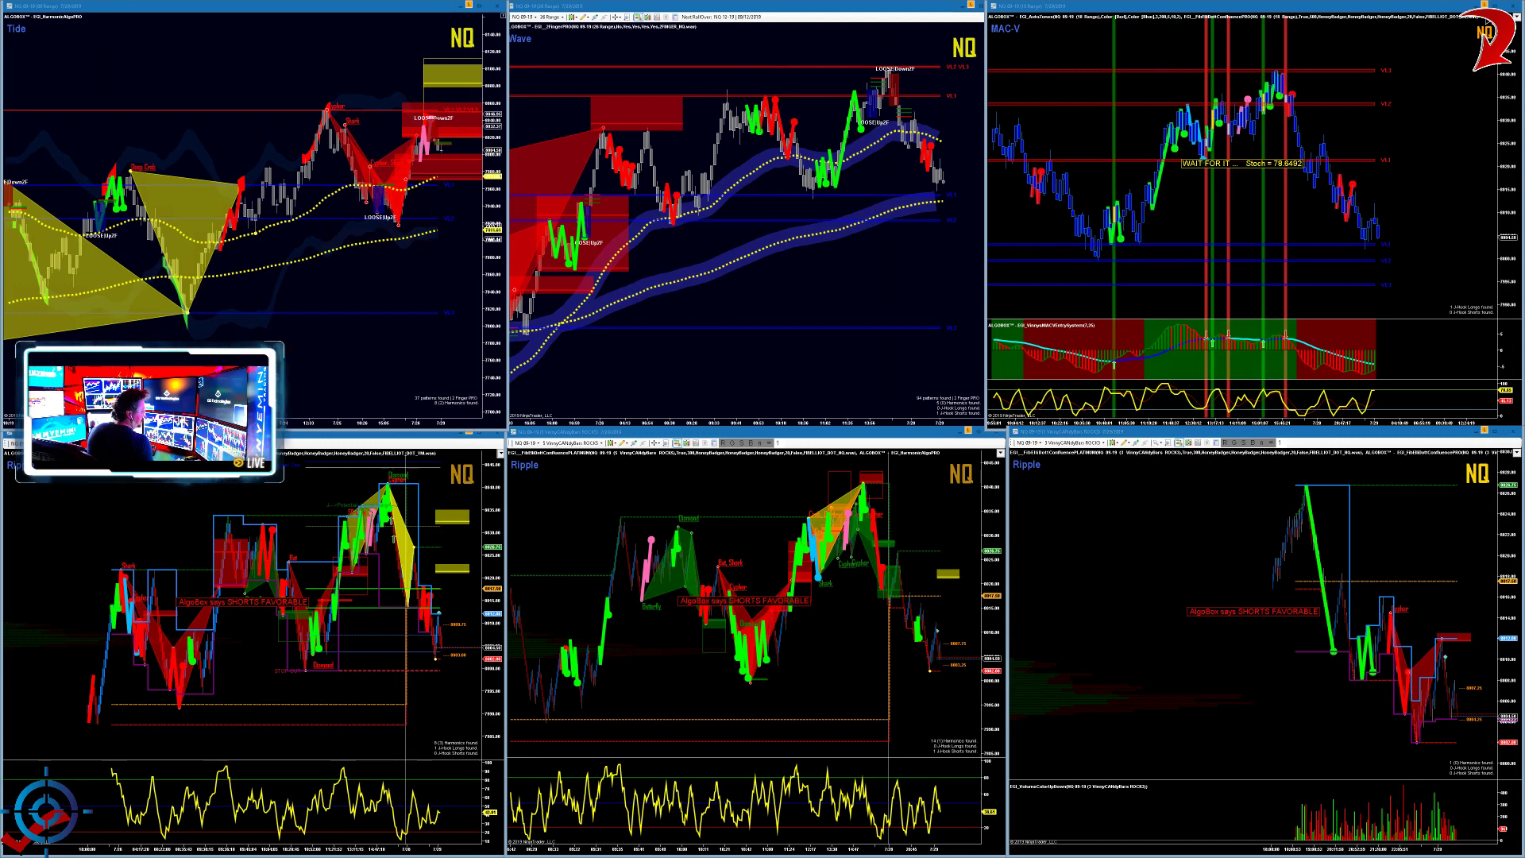
Step: Bring the YM Wave chart over the NQ charts, mark its support and resistance levels and current price in blue, and clear the marks
left_click_drag(1400, 34, 954, 104)
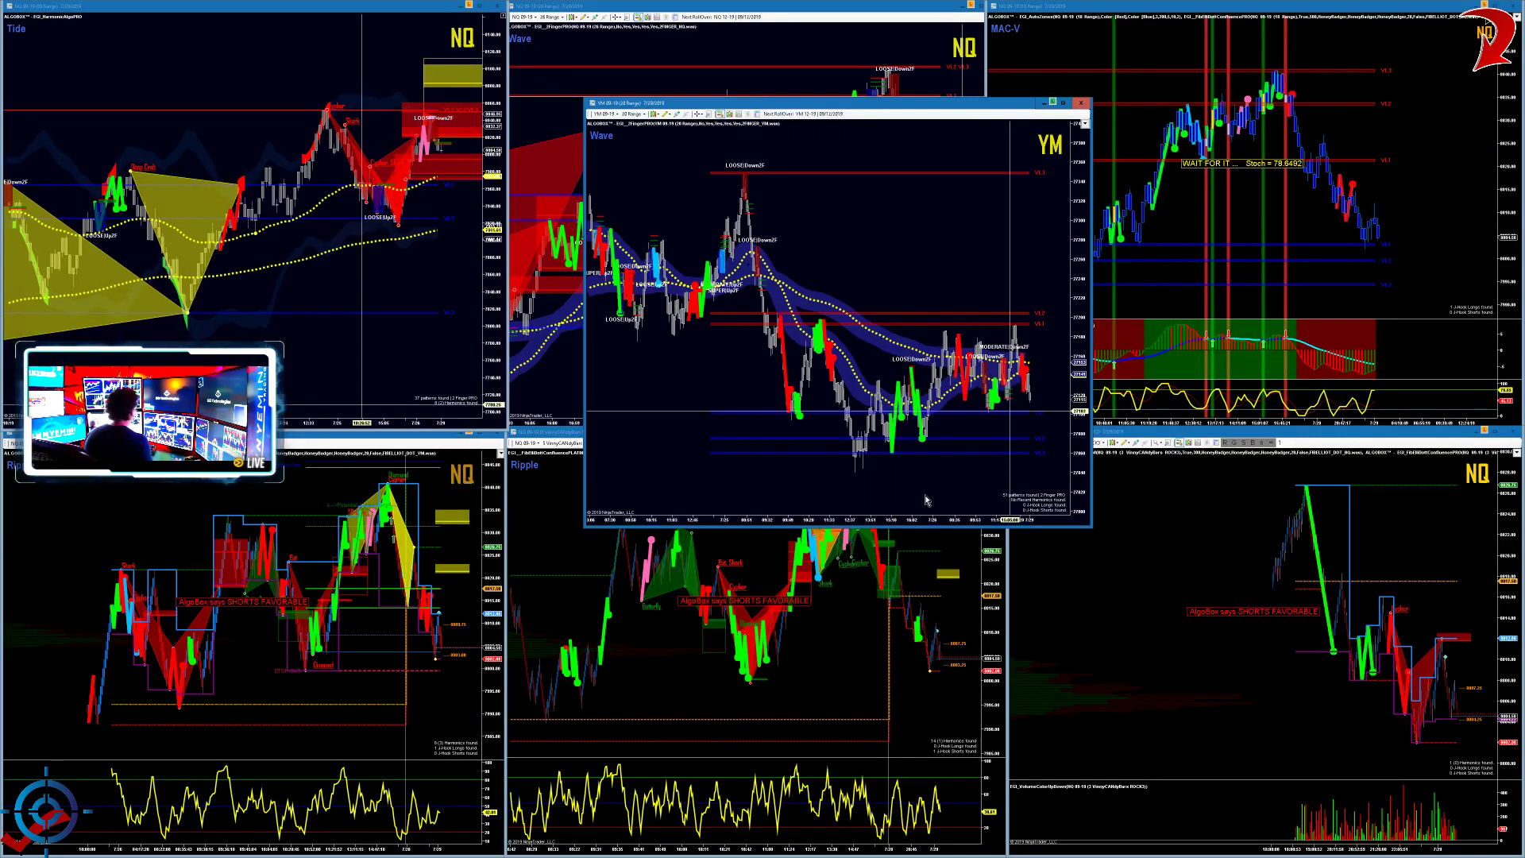
key("ctrl+shift+3")
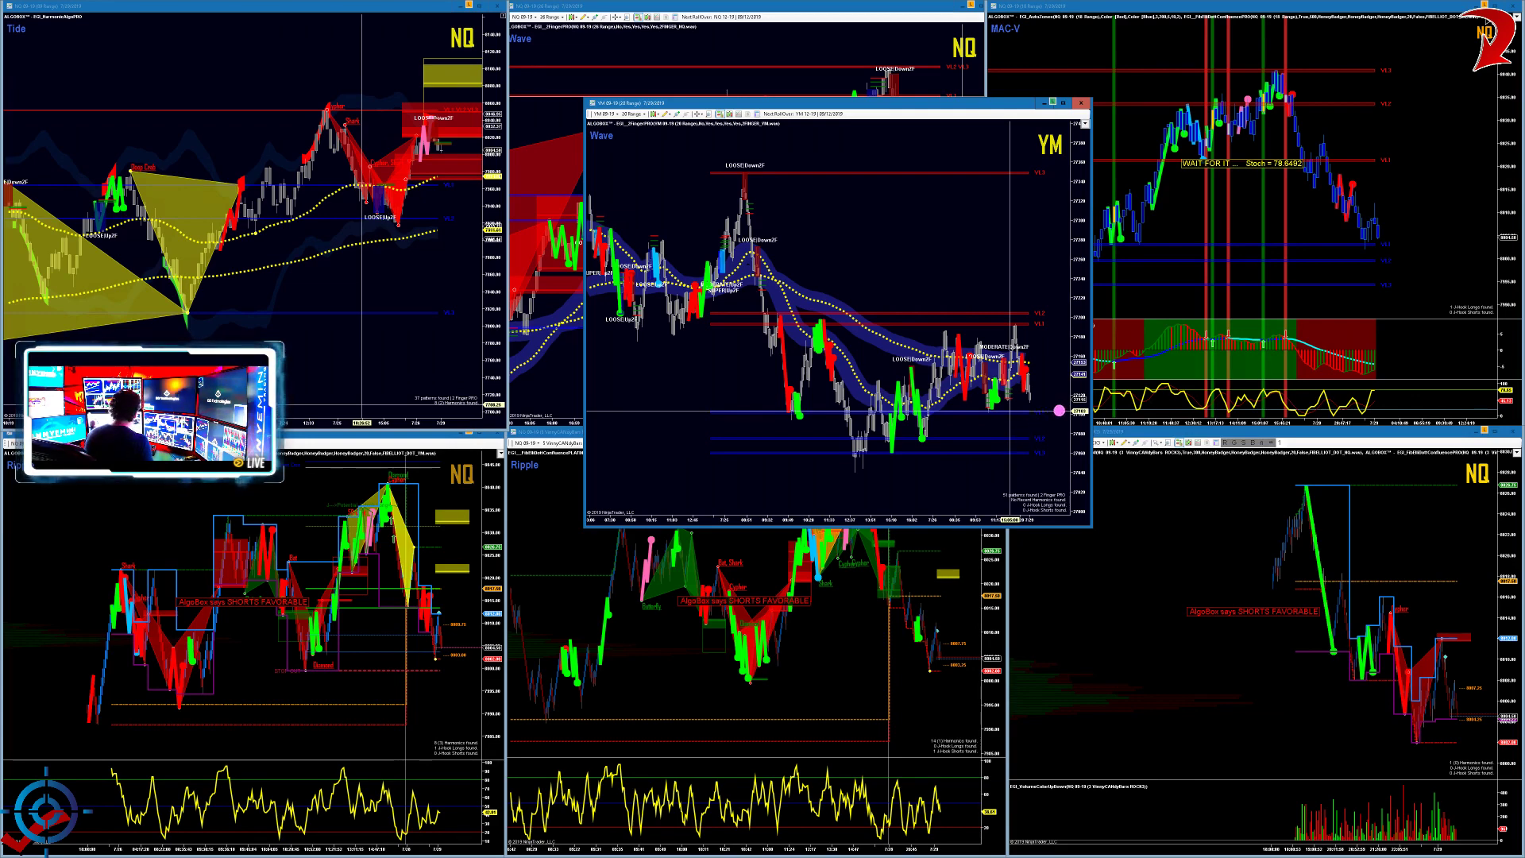
key("b")
left_click(1056, 415)
left_click(1057, 436)
left_click(1058, 450)
mouse_move(1081, 428)
left_mouse_down()
mouse_move(1069, 381)
mouse_move(1138, 408)
left_mouse_up()
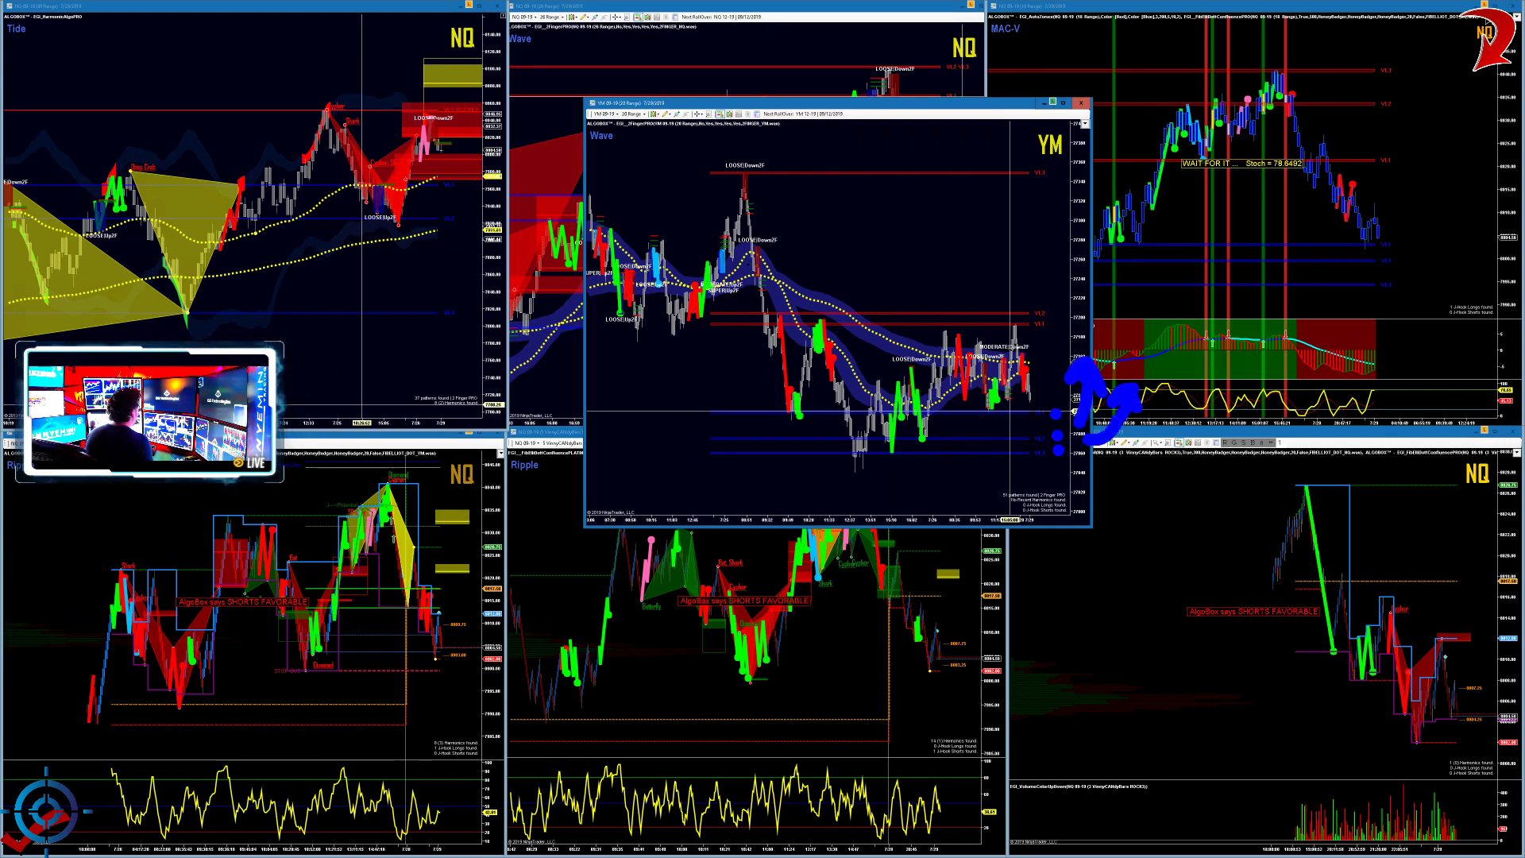
mouse_move(1093, 462)
left_mouse_down()
mouse_move(1163, 415)
mouse_move(1171, 432)
left_mouse_up()
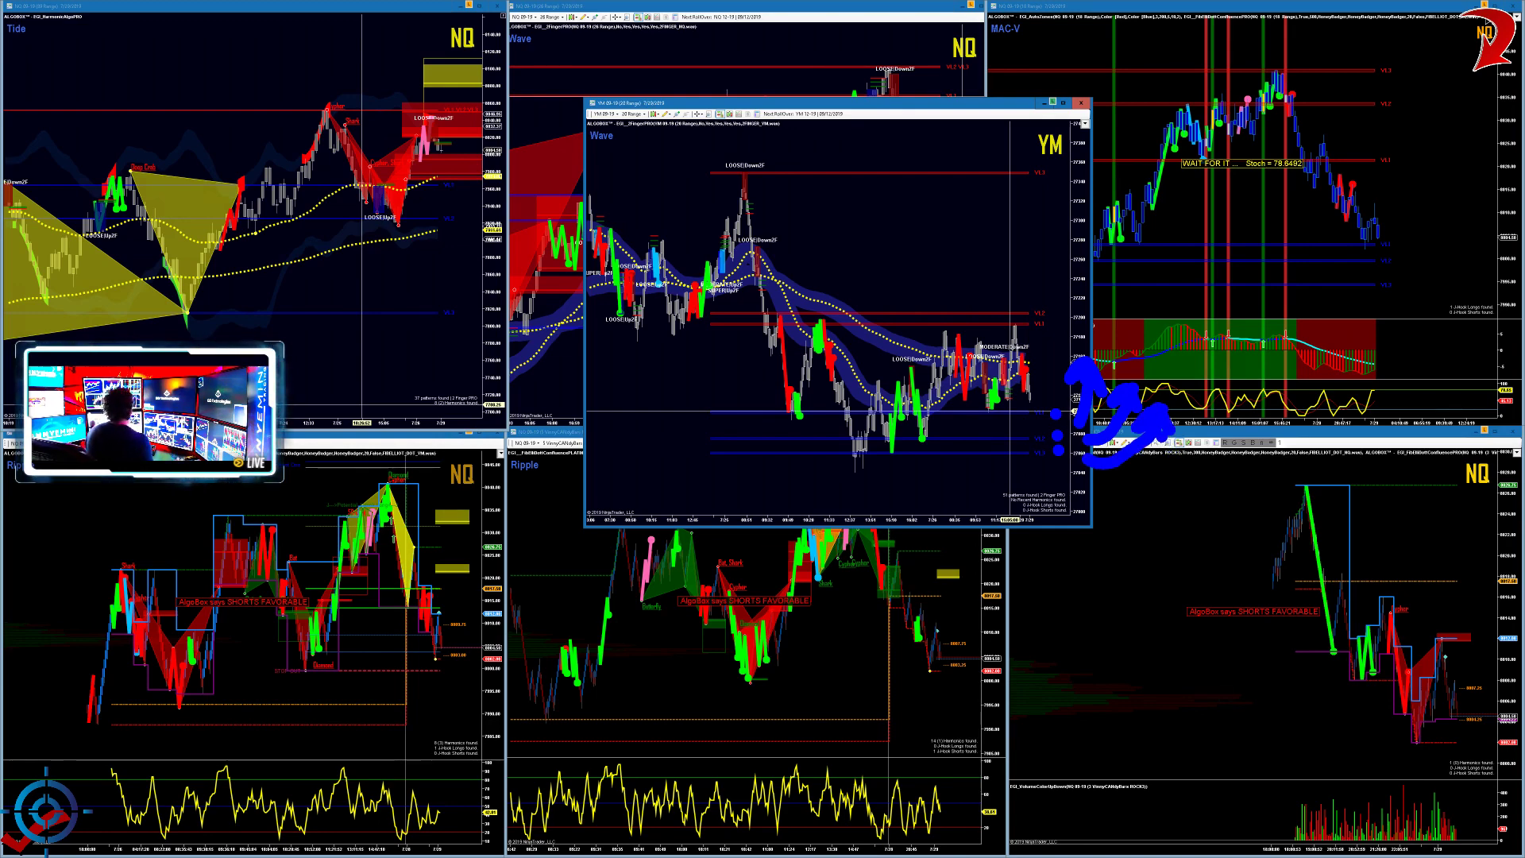
left_click_drag(1031, 368, 1072, 367)
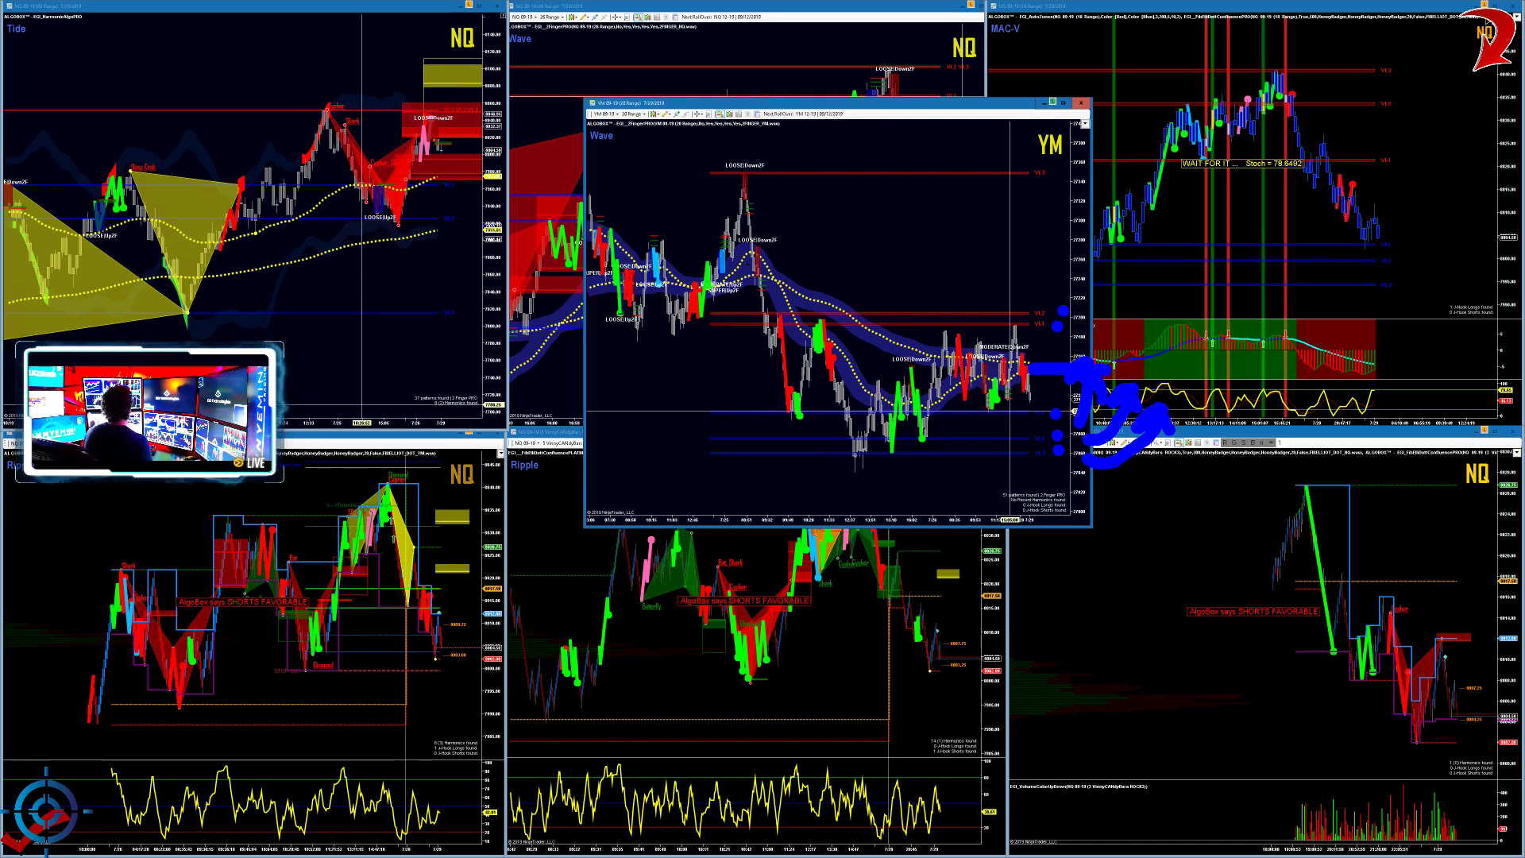
key("Escape")
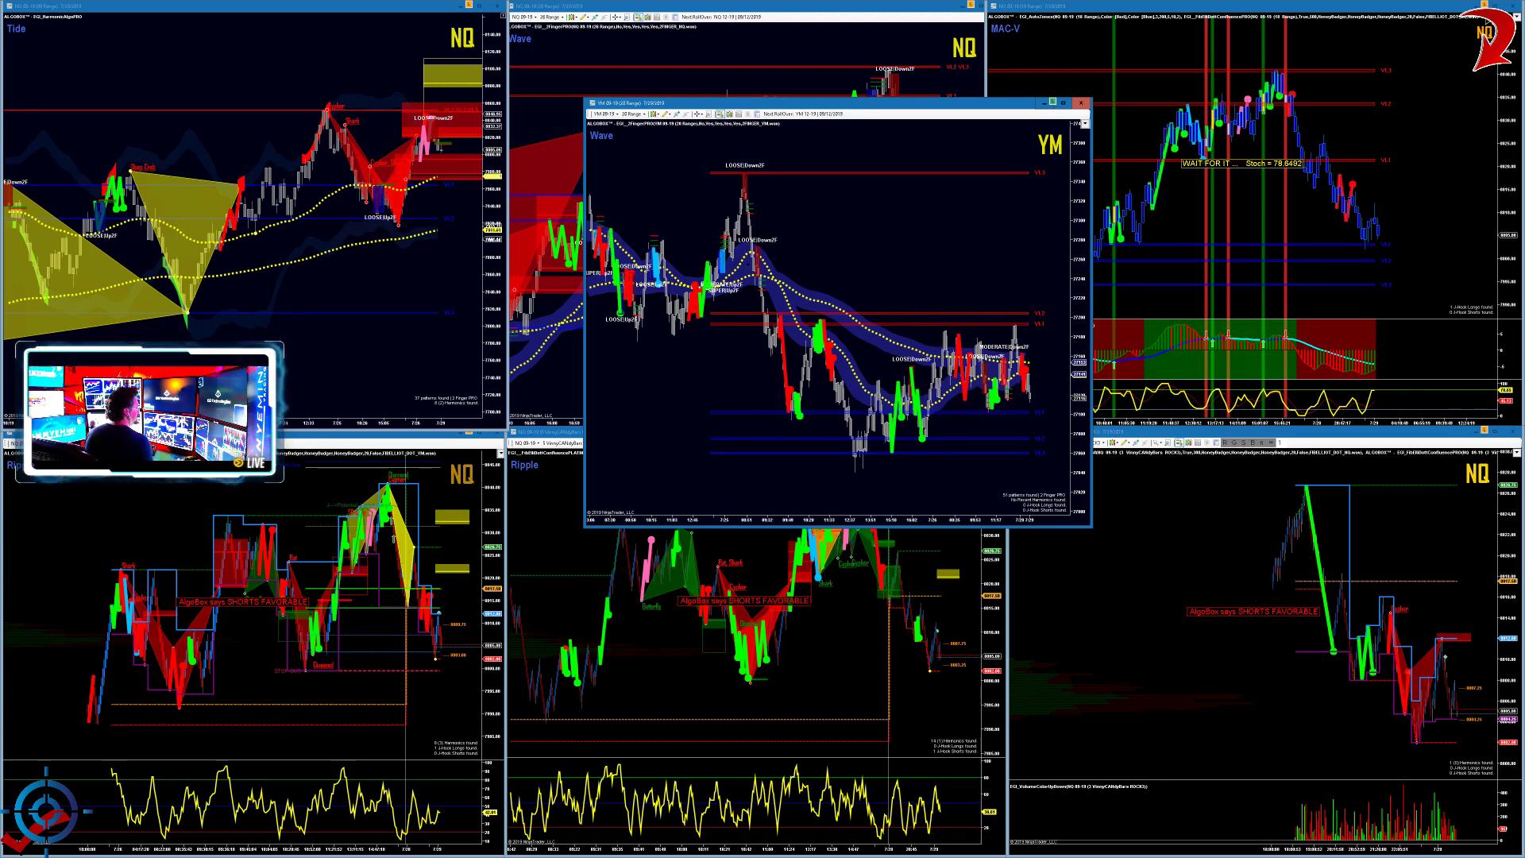
Step: Bring in the YM Tide chart, draw blue trend strokes along its recent prices and averages, clear them, and move both YM charts away
left_click_drag(1524, 60, 1154, 126)
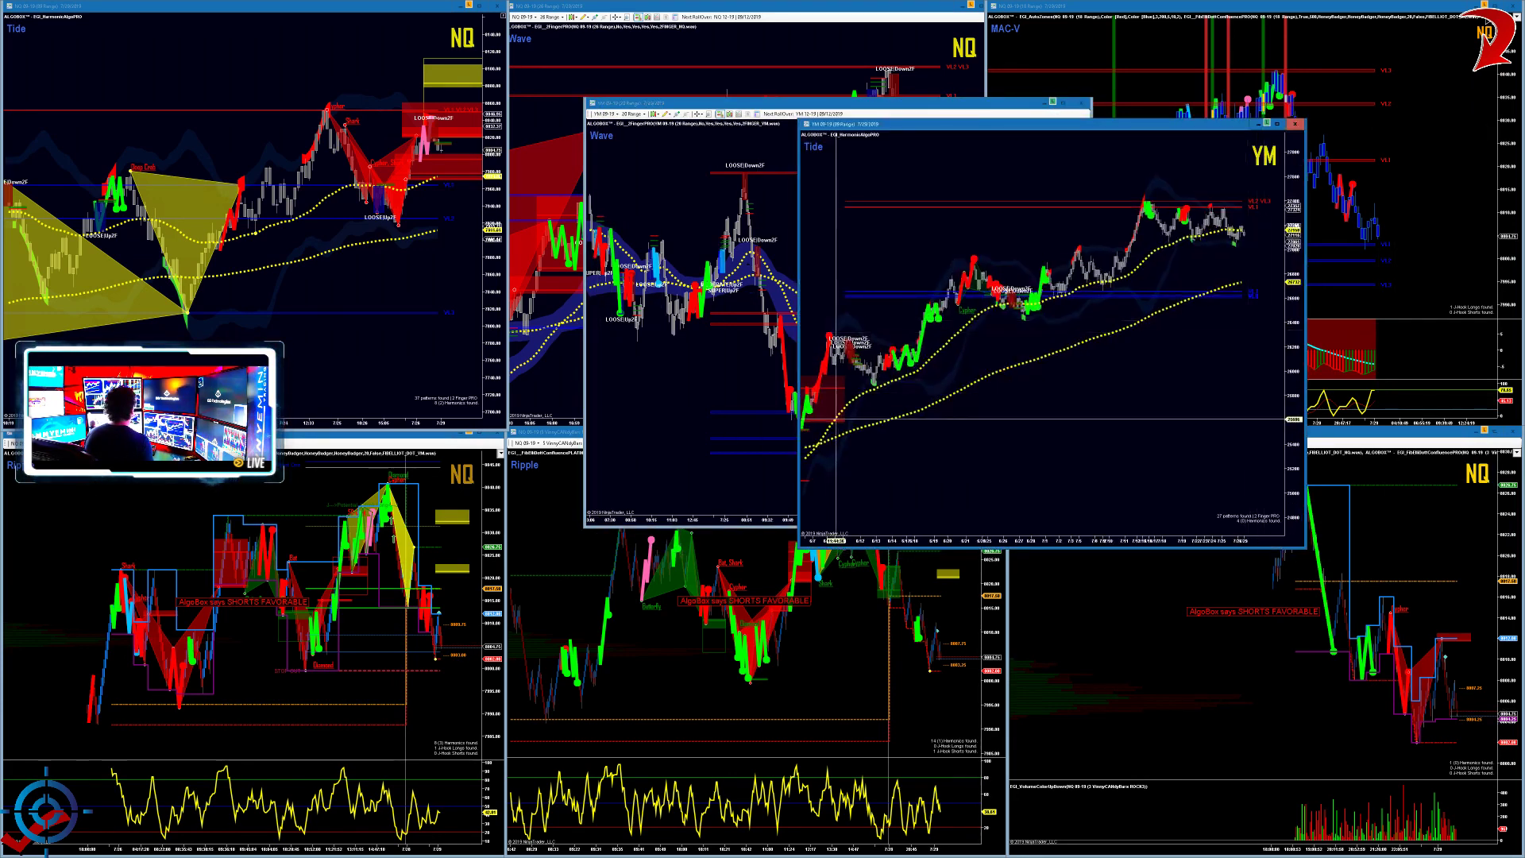
left_click_drag(1088, 259, 1212, 178)
mouse_move(1130, 323)
left_mouse_down()
mouse_move(1284, 236)
mouse_move(1245, 232)
left_mouse_up()
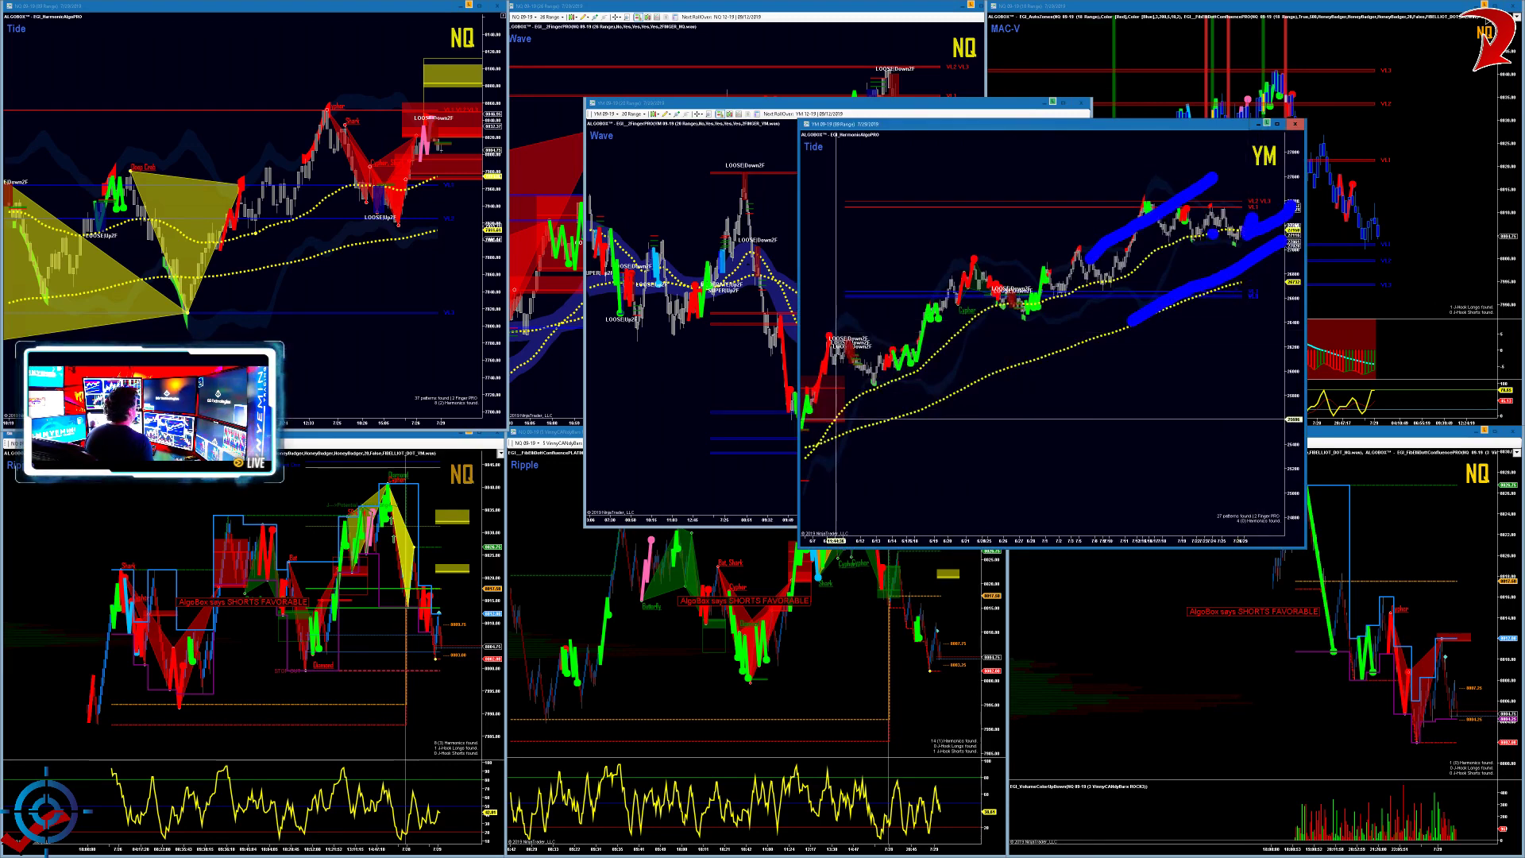
mouse_move(1167, 247)
left_mouse_down()
mouse_move(1222, 206)
mouse_move(1280, 203)
left_mouse_up()
key("Escape")
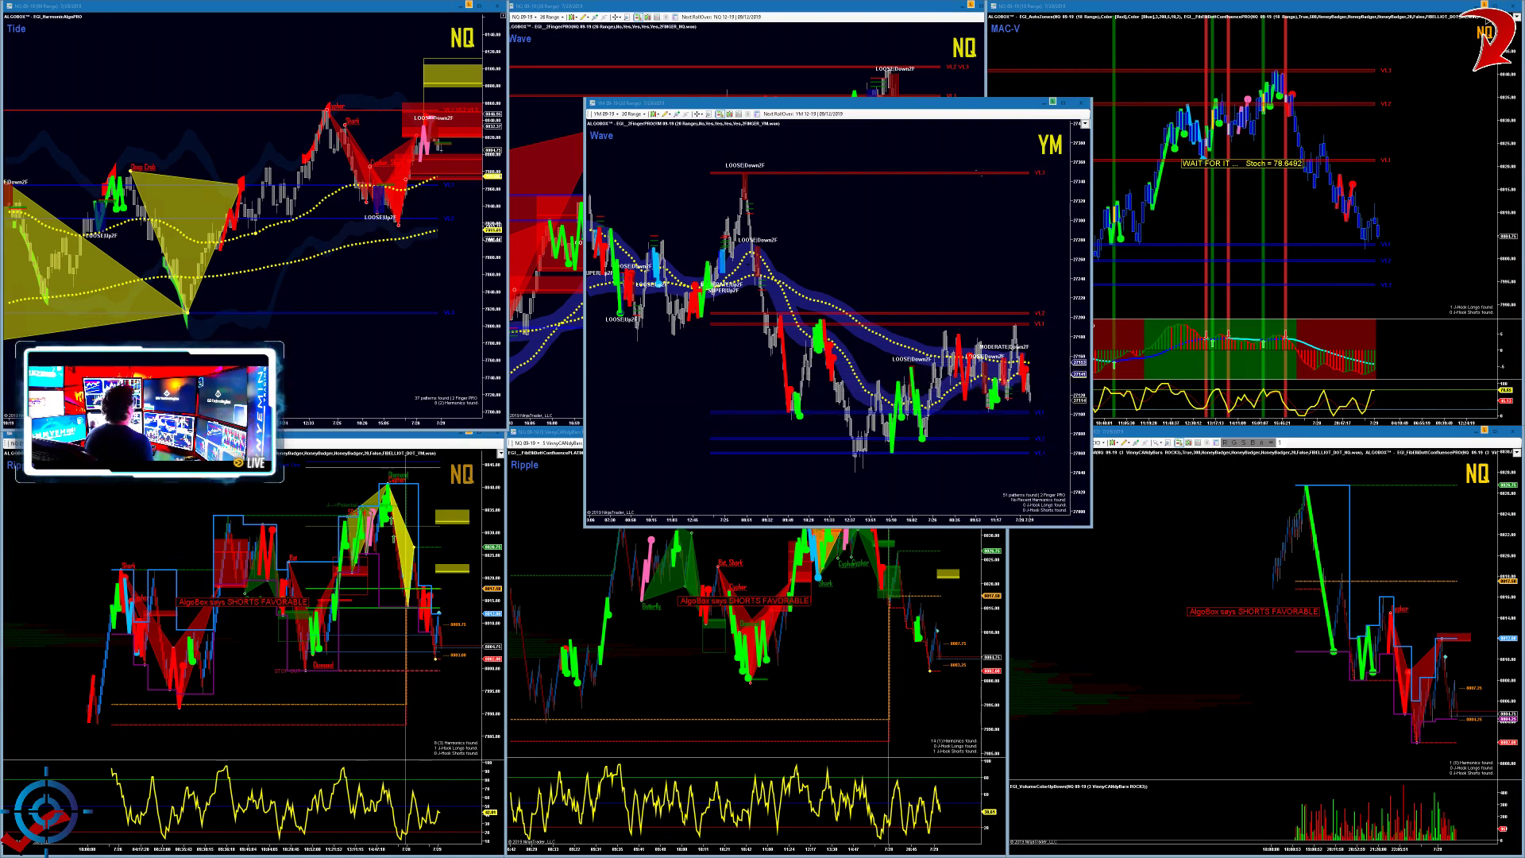
left_click(937, 109)
left_click_drag(887, 104, 887, 105)
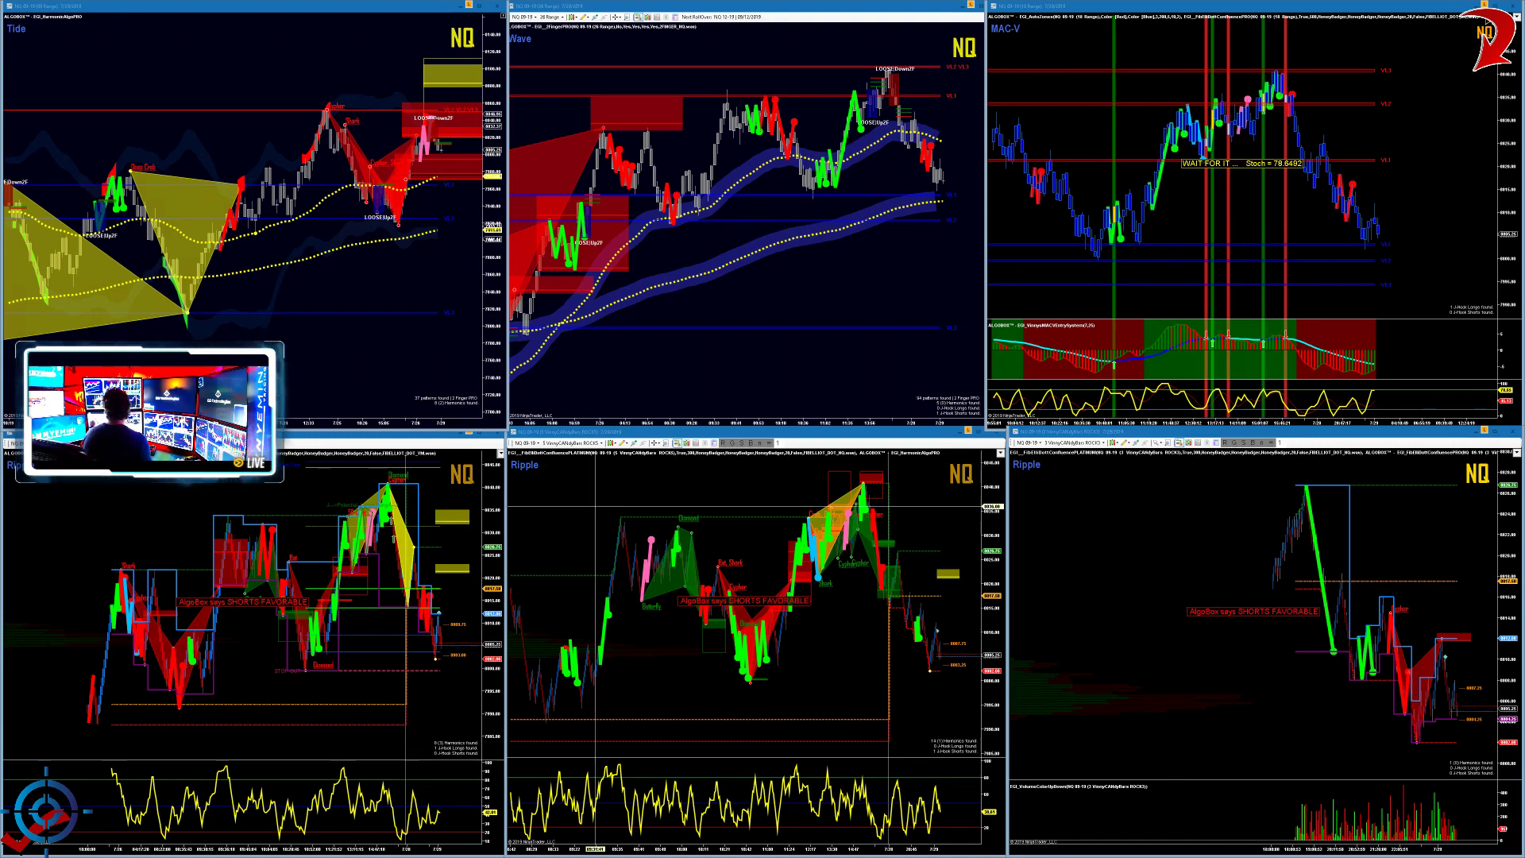
Step: Bring the browser with the MarketWatch CBOE Volatility Index page over the charts, circle the index value and draw an arrow to it
left_click_drag(477, 855, 558, 75)
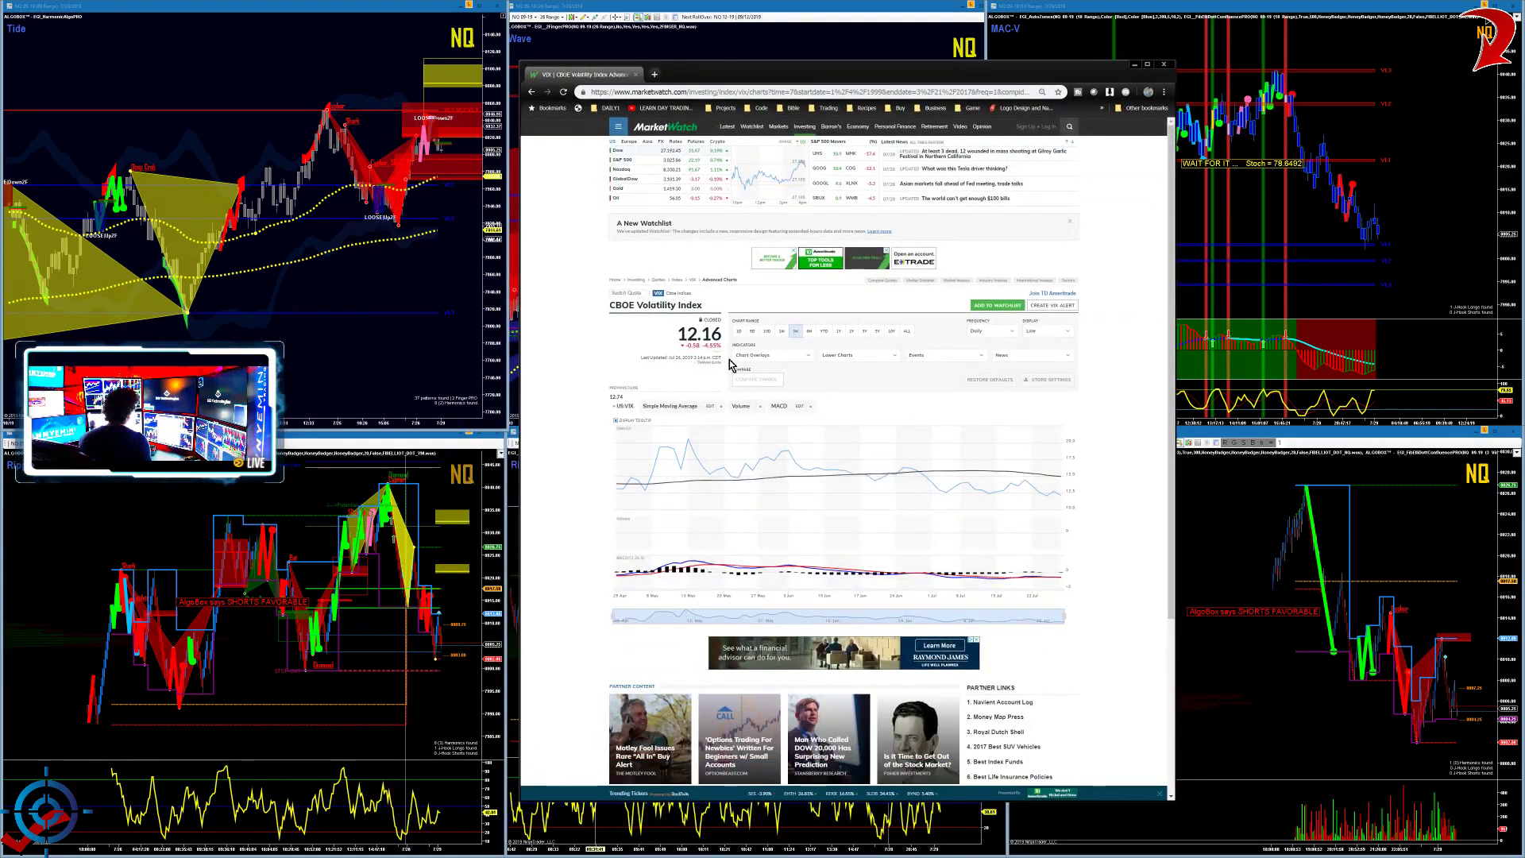
key("ctrl+2")
left_click_drag(712, 376, 678, 367)
mouse_move(776, 183)
left_mouse_down()
mouse_move(722, 295)
mouse_move(747, 282)
left_mouse_up()
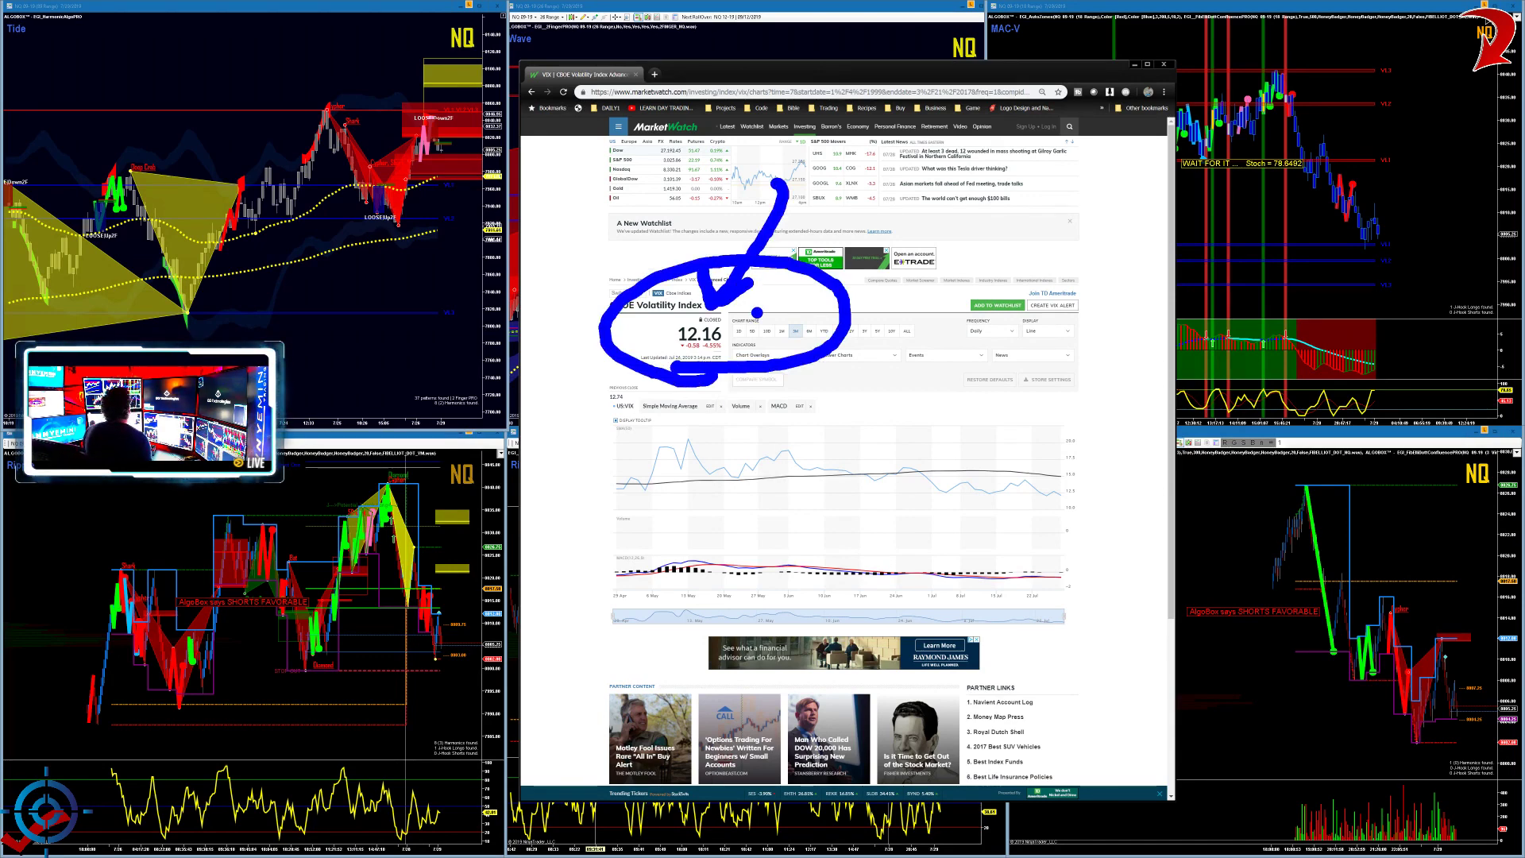
Step: Handwrite "P.P." beside the circled volatility value, add a stroke over the index chart, and clear all annotations
mouse_move(930, 308)
left_mouse_down()
mouse_move(941, 442)
mouse_move(924, 372)
left_mouse_up()
left_click_drag(1054, 284, 1044, 401)
left_click_drag(1055, 285, 1073, 354)
left_click(1154, 386)
left_click(1004, 426)
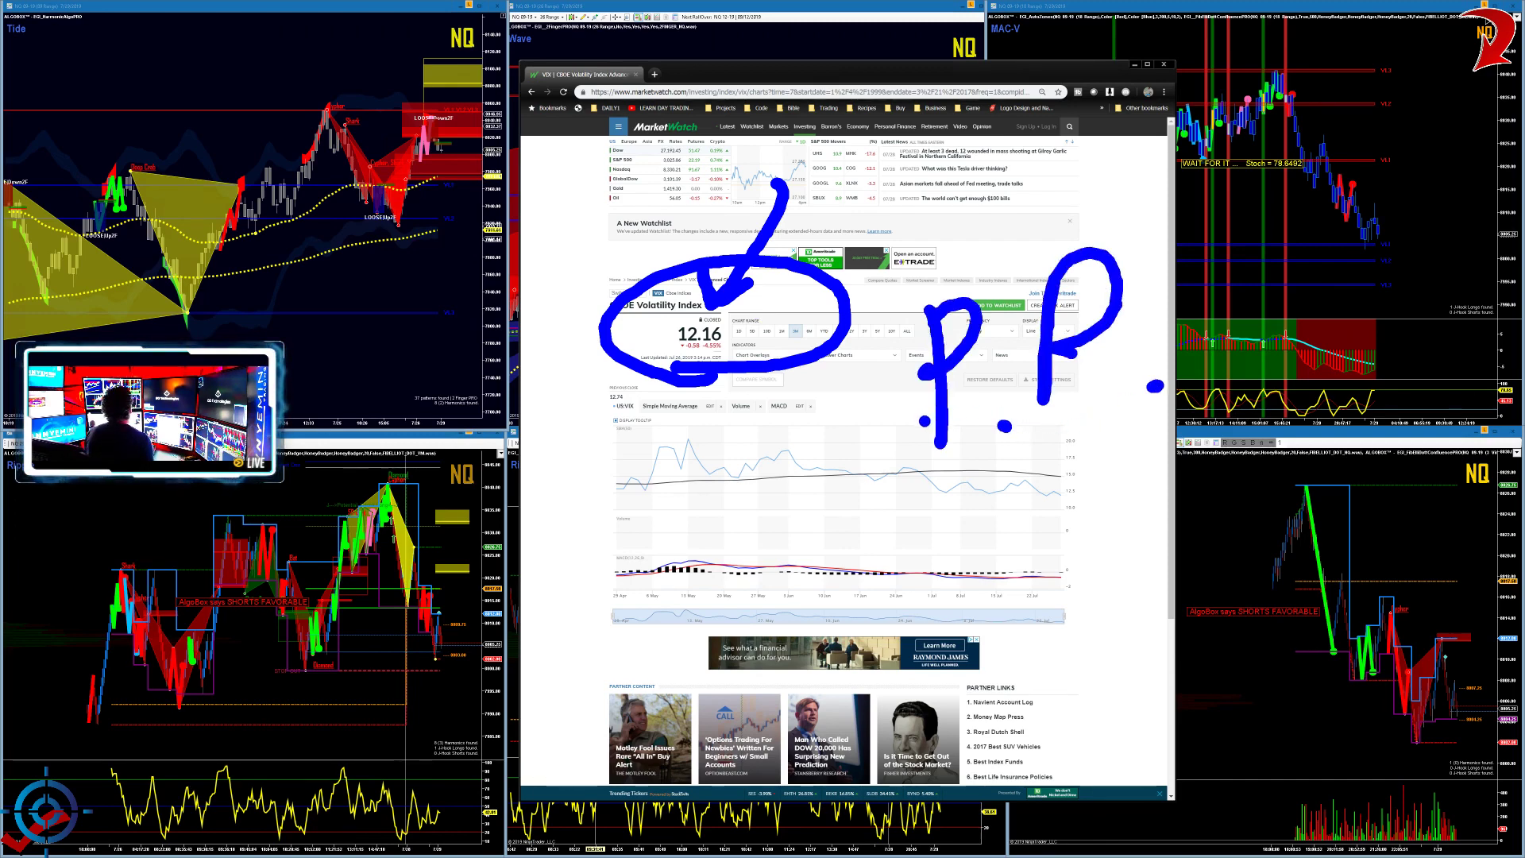
mouse_move(896, 486)
left_mouse_down()
mouse_move(1112, 434)
mouse_move(1275, 586)
mouse_move(1250, 606)
left_mouse_up()
key("Escape")
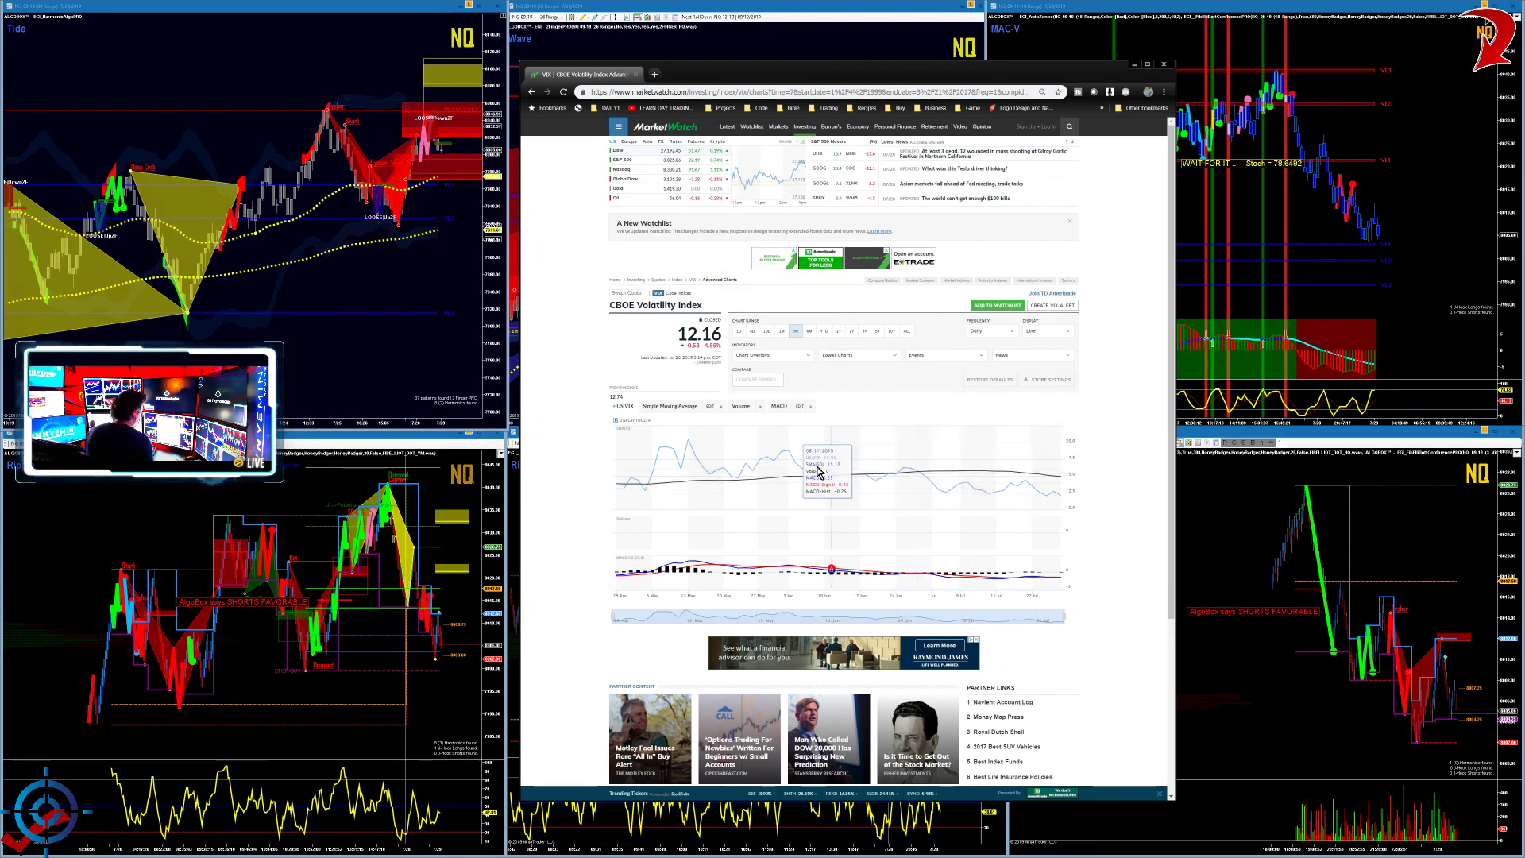
Step: Set the CBOE Volatility Index chart range to 5D
left_click(753, 331)
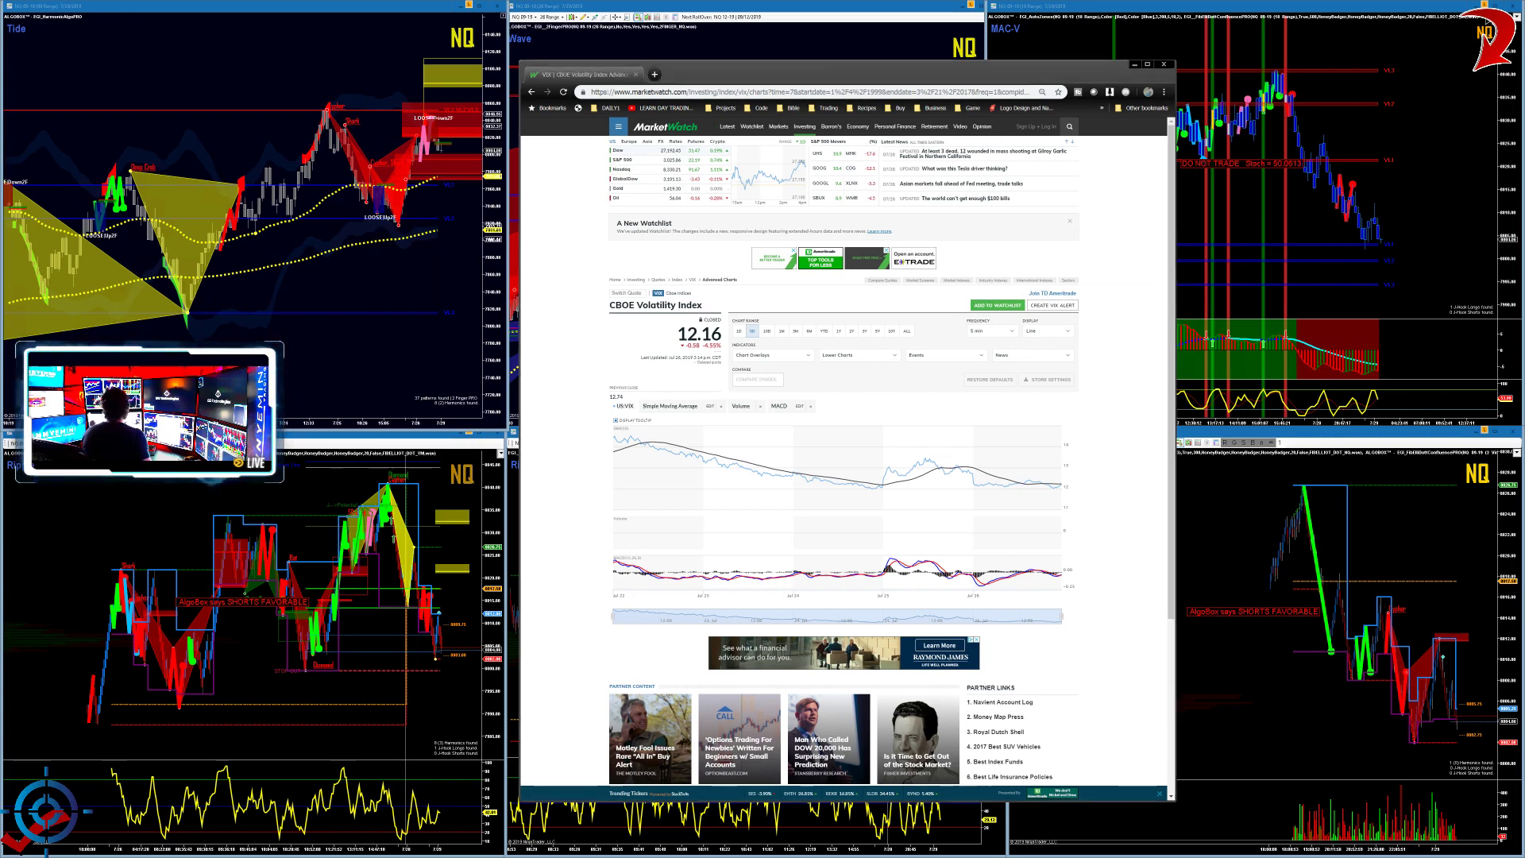
Step: Add the Forex Factory page to the browser as a second tab, enlarge it, mark the Jul 29 calendar events, and clear the marks
left_click_drag(0, 231, 834, 93)
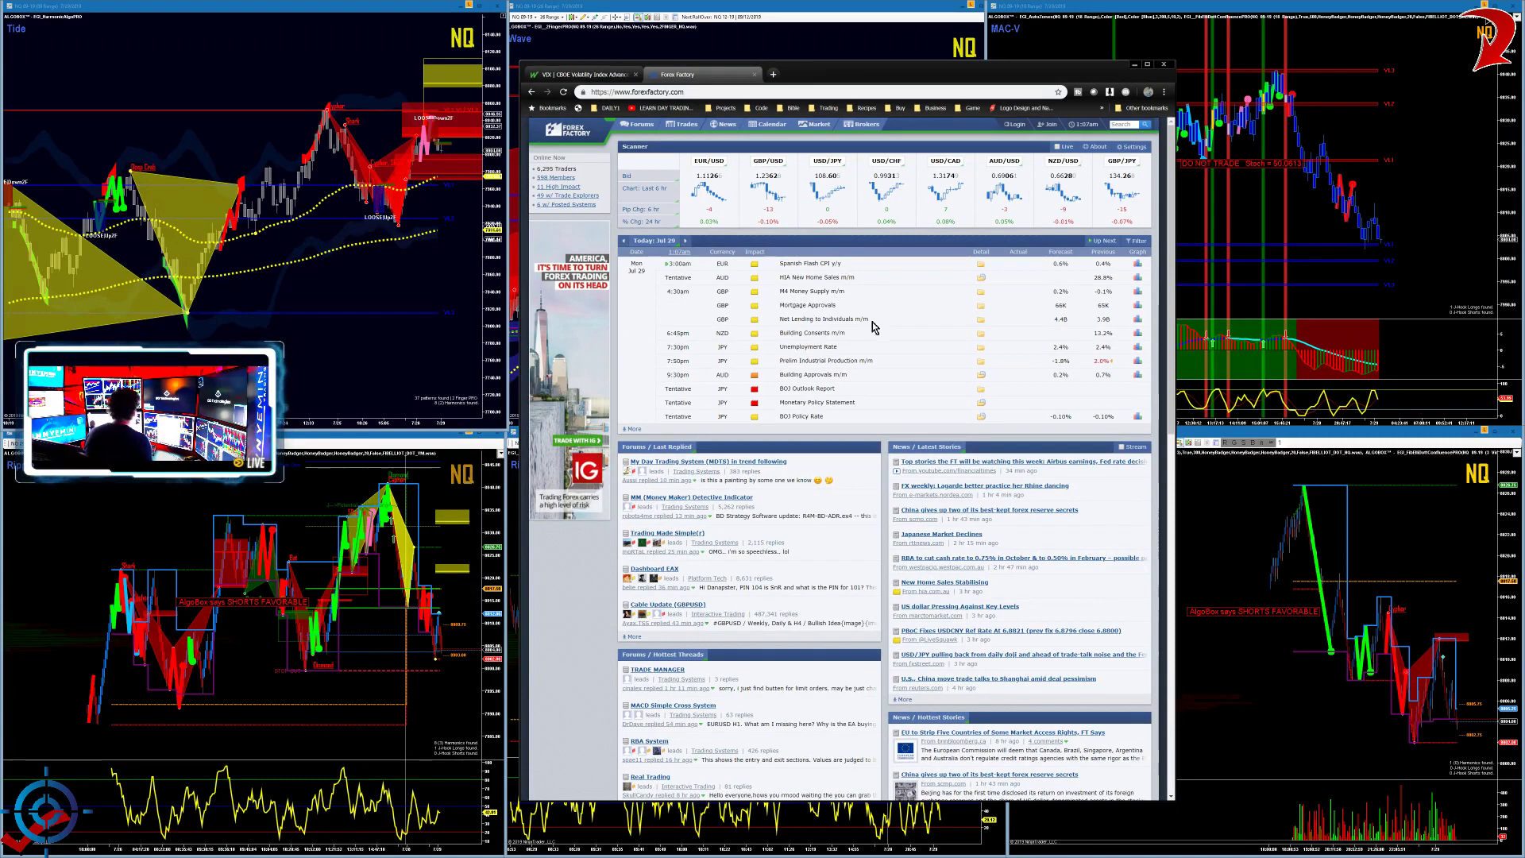
scroll(878, 335, "up", 3)
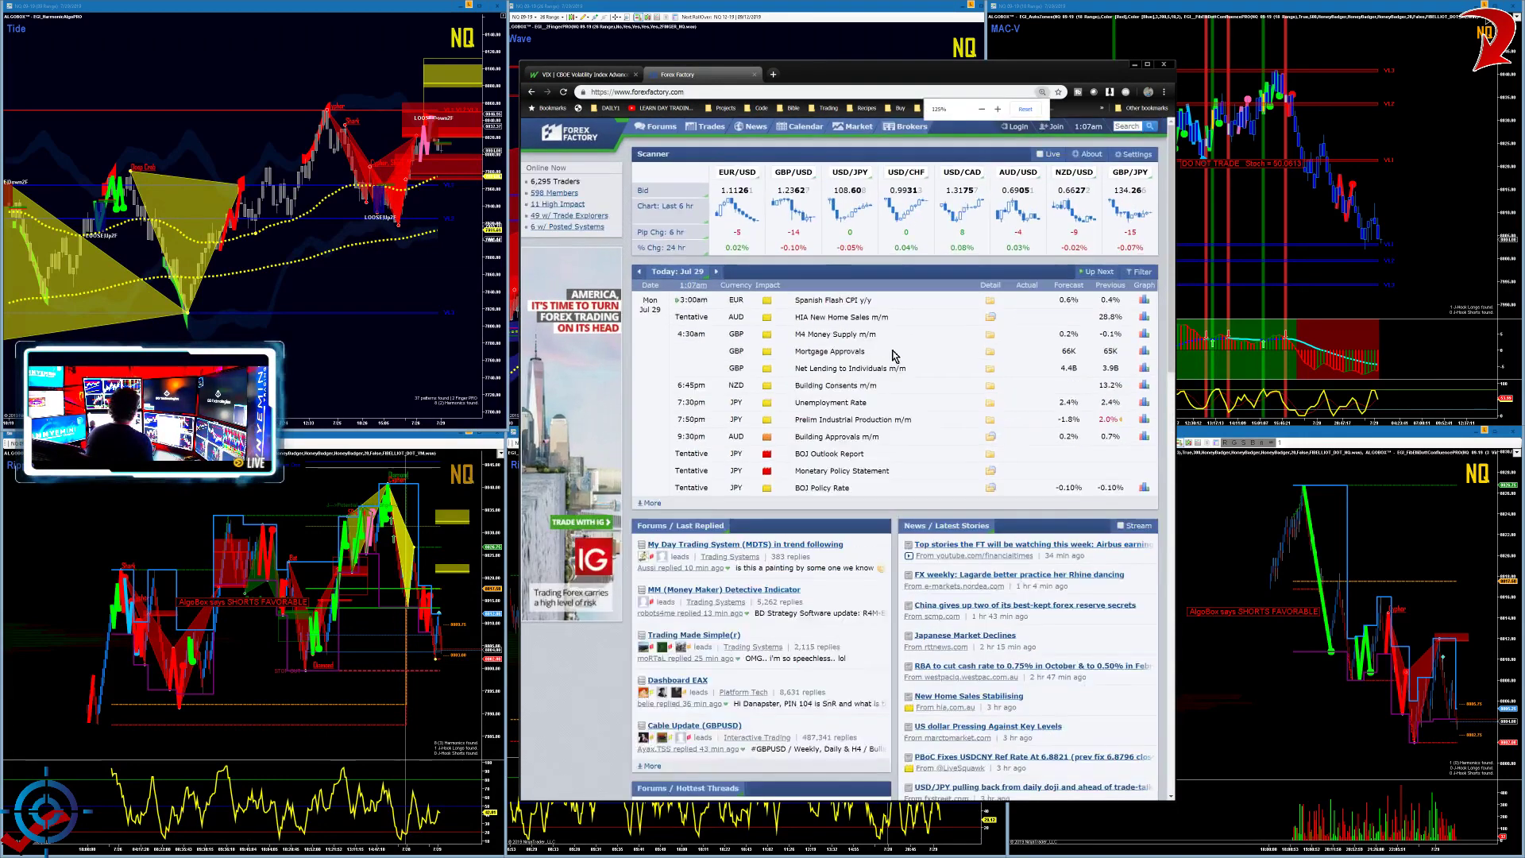
key("ctrl+minus")
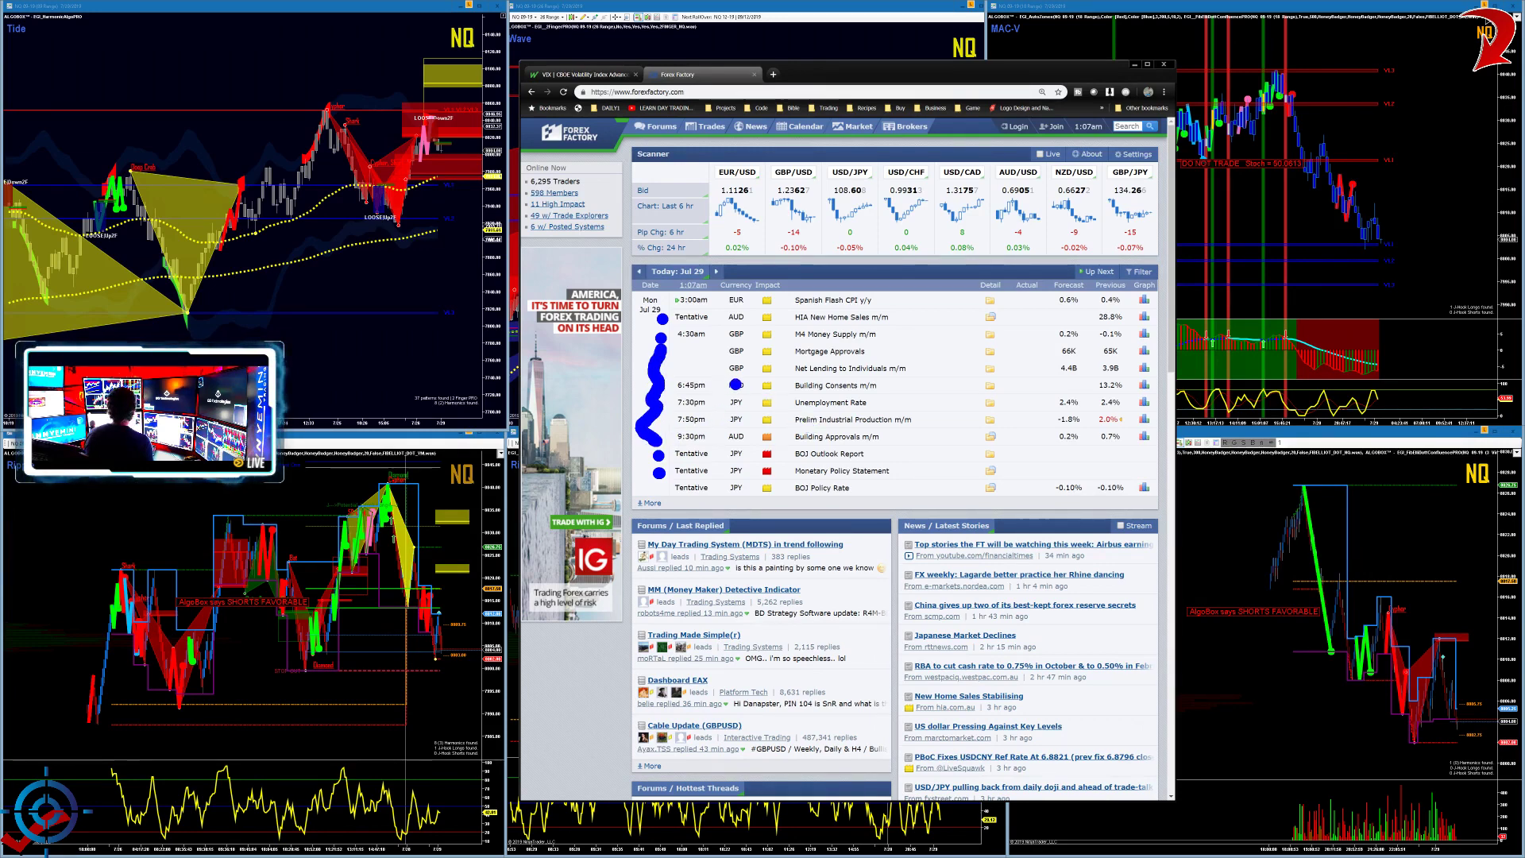
key("Escape")
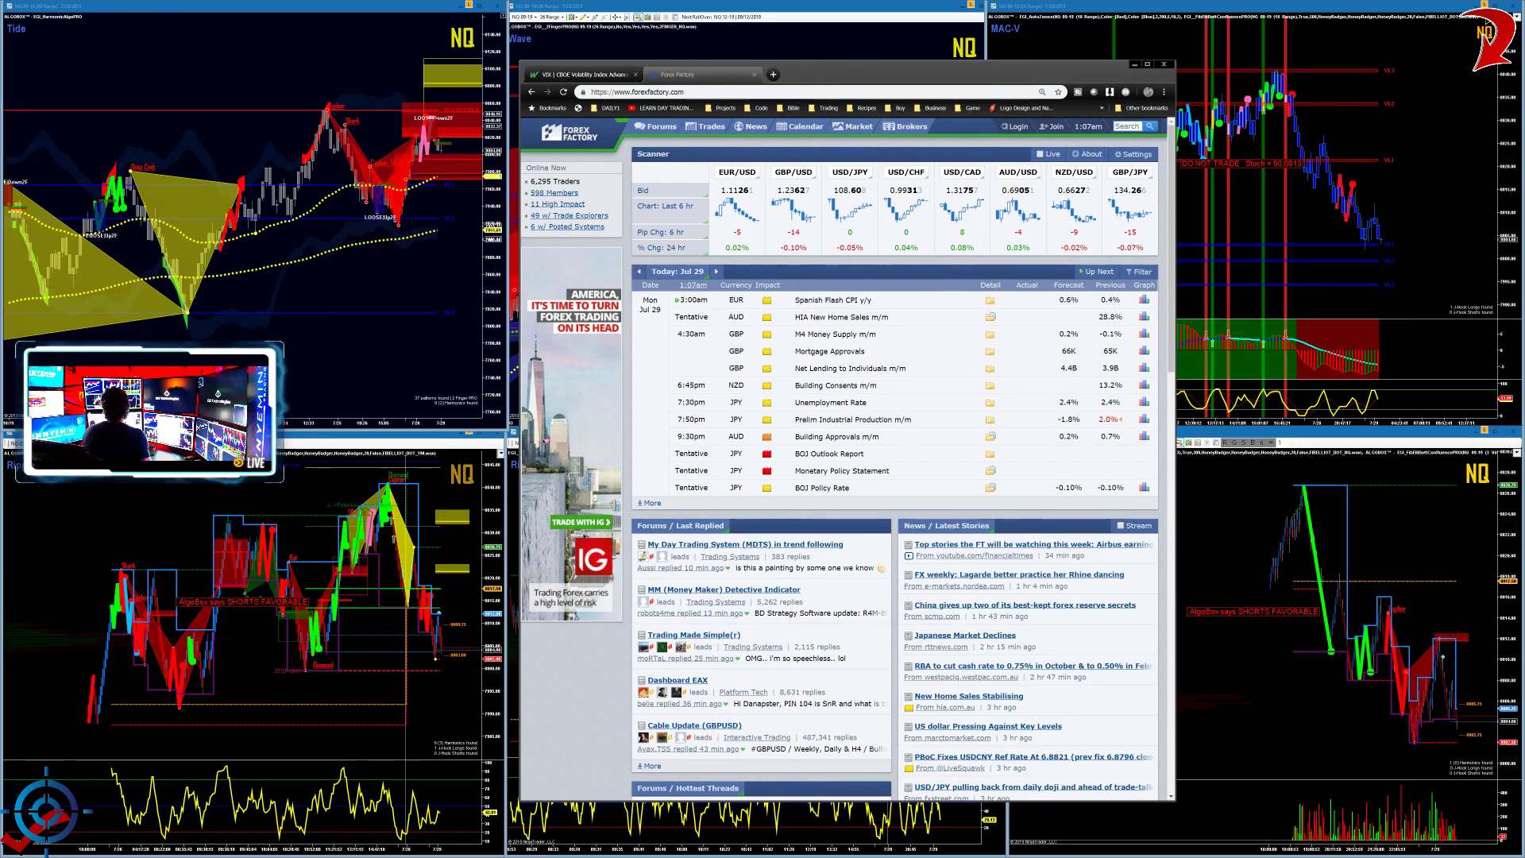
Step: Add the 2019 Economic Calendar page as a browser tab, box the FOMC Meeting Announcement with an arrow, and box the Wednesday Jul 31 heading
left_click_drag(392, 391, 904, 76)
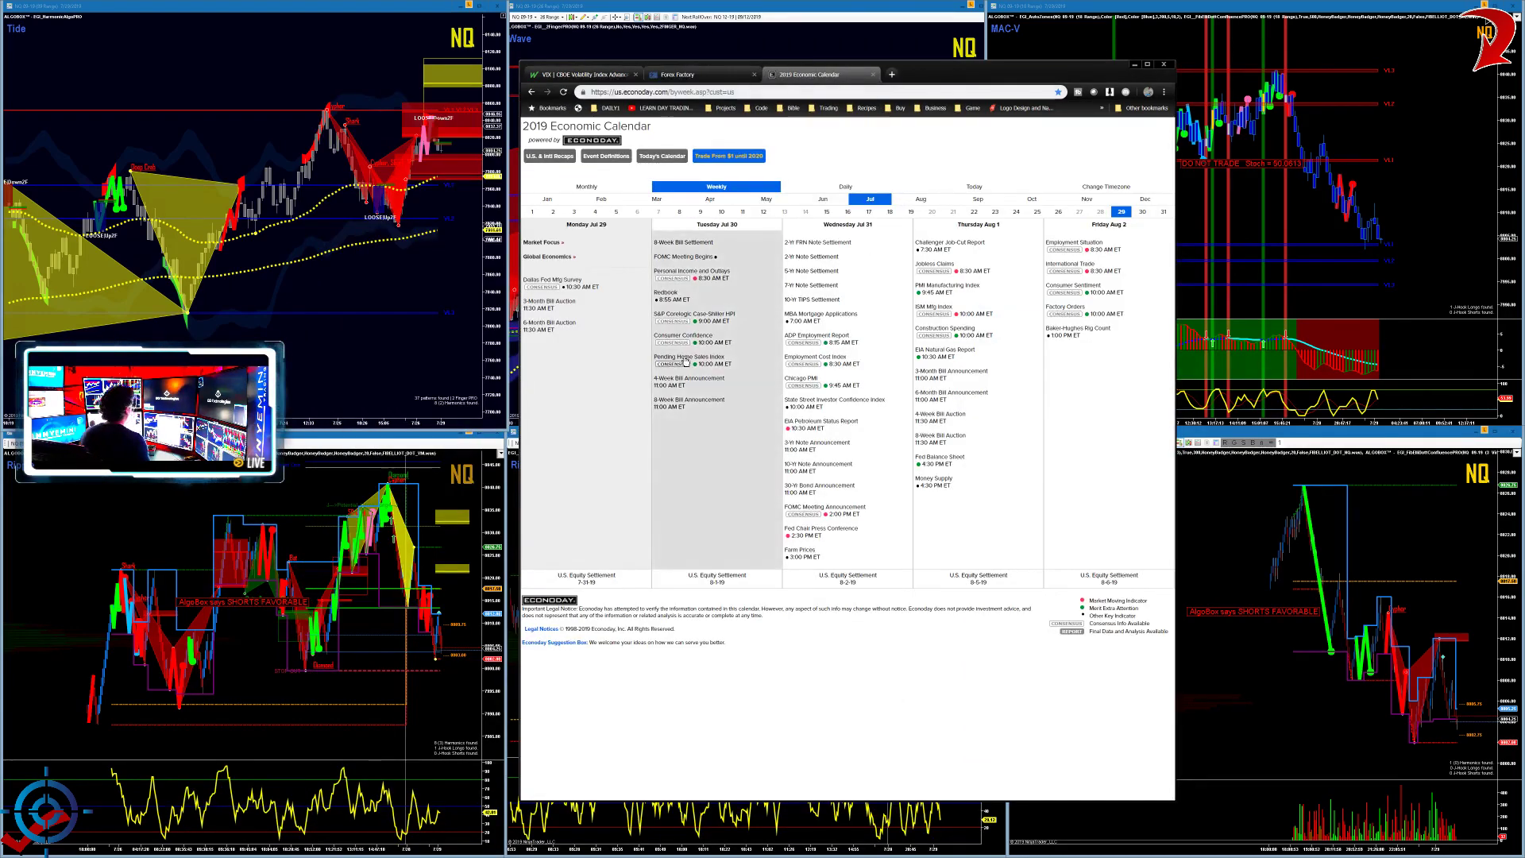
key("ctrl+2")
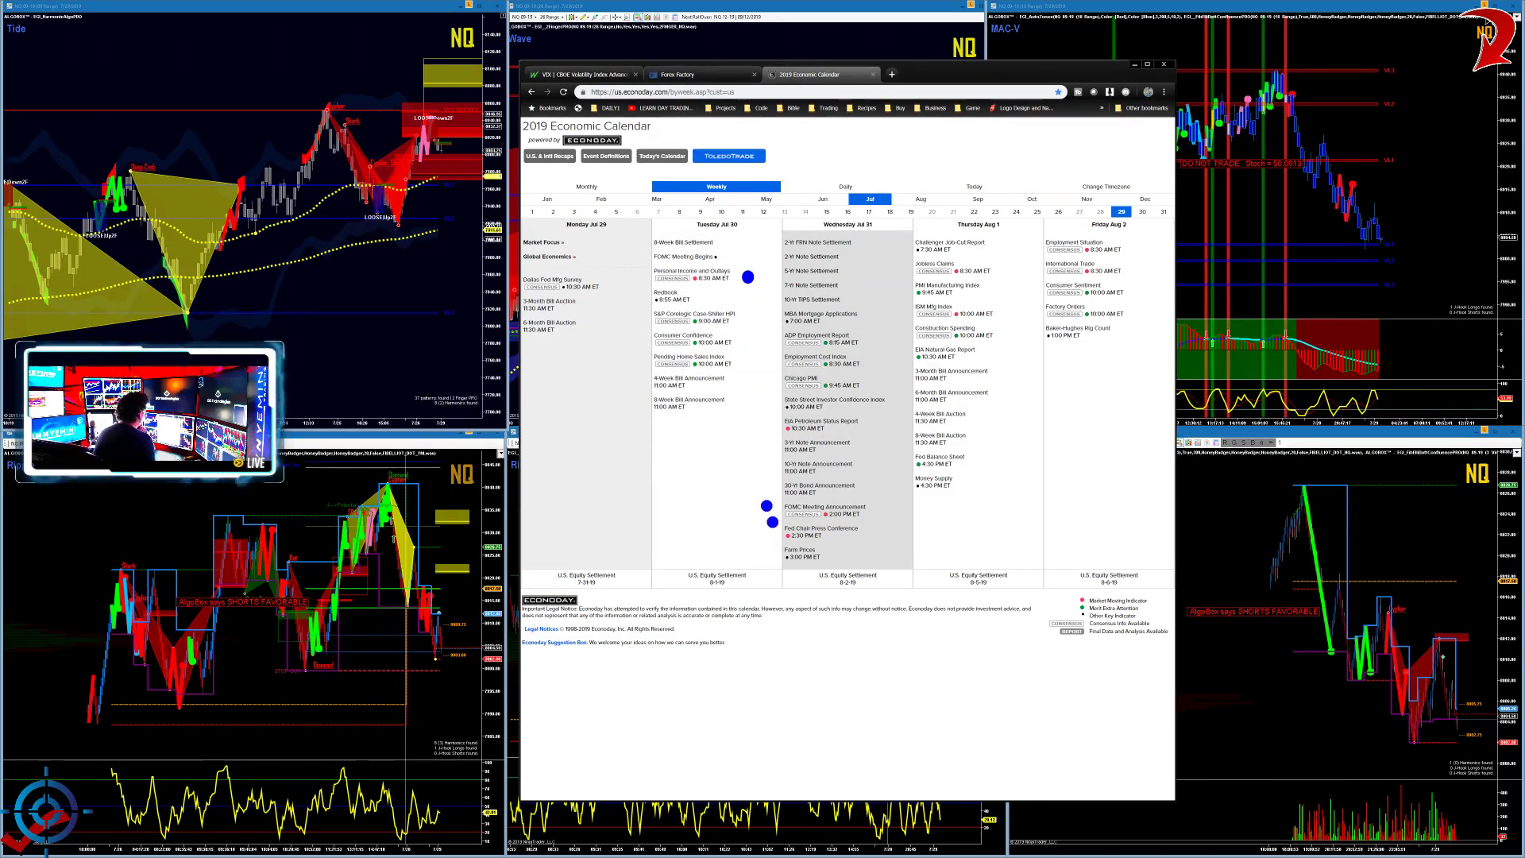
mouse_move(748, 540)
left_mouse_down()
mouse_move(771, 481)
mouse_move(902, 483)
mouse_move(846, 532)
mouse_move(750, 530)
left_mouse_up()
mouse_move(839, 379)
left_mouse_down()
mouse_move(815, 463)
mouse_move(844, 442)
left_mouse_up()
mouse_move(844, 262)
left_mouse_down()
mouse_move(792, 259)
mouse_move(804, 171)
mouse_move(896, 256)
mouse_move(830, 258)
left_mouse_up()
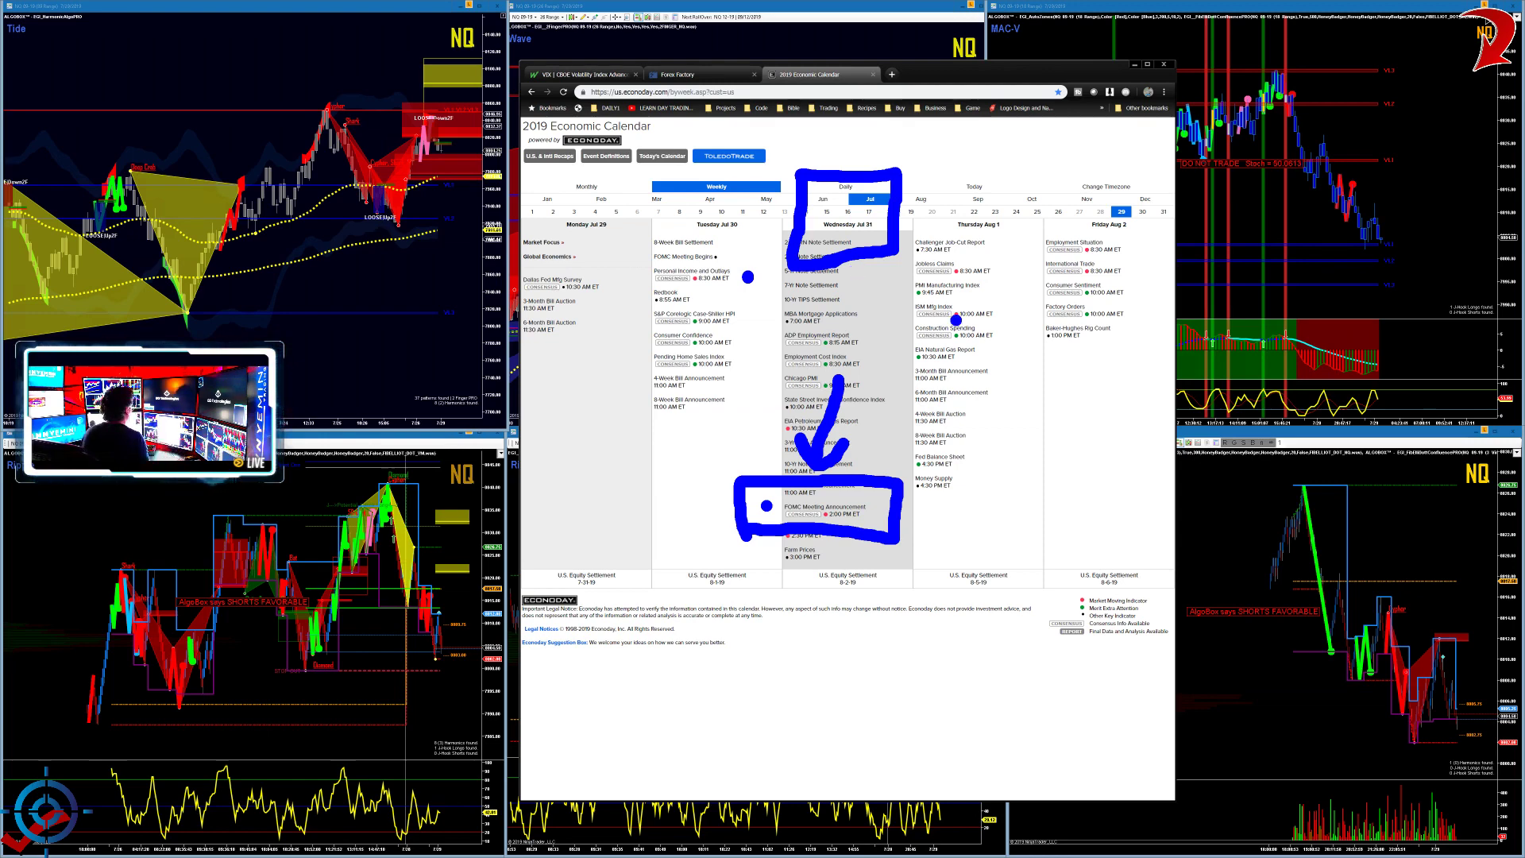
Step: Handwrite a circled "R" and circle the heading in the Tuesday column, draw a curve toward FOMC, box Thursday Aug 1, and clear the annotations
mouse_move(689, 441)
left_mouse_down()
mouse_move(715, 447)
mouse_move(725, 475)
left_mouse_up()
mouse_move(740, 387)
left_mouse_down()
mouse_move(704, 491)
mouse_move(713, 384)
left_mouse_up()
mouse_move(712, 258)
left_mouse_down()
mouse_move(652, 212)
mouse_move(707, 270)
left_mouse_up()
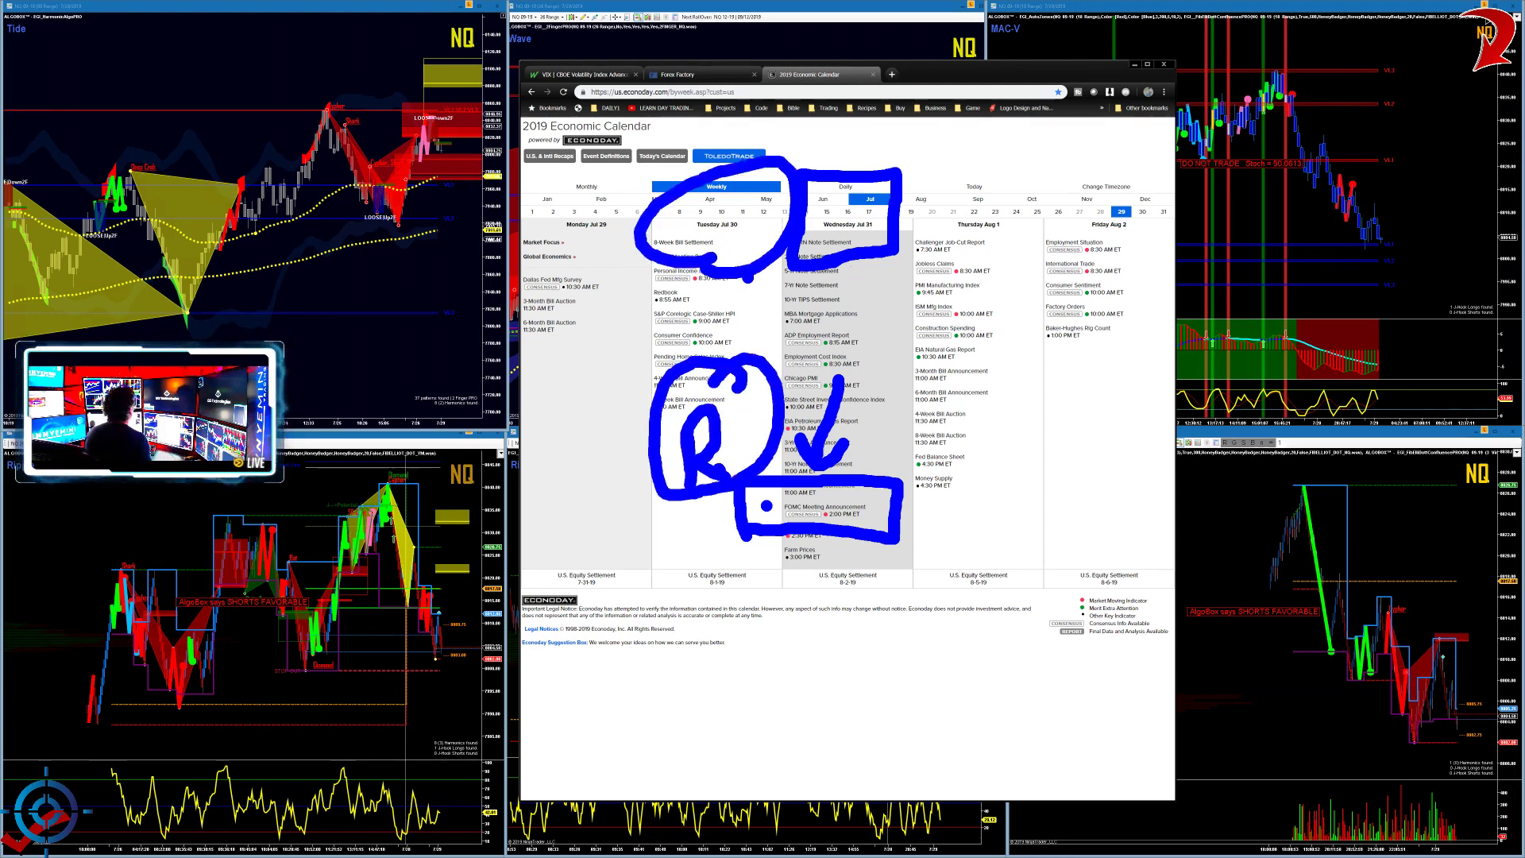
mouse_move(861, 333)
left_mouse_down()
mouse_move(884, 327)
mouse_move(901, 372)
mouse_move(924, 350)
mouse_move(872, 493)
mouse_move(886, 494)
left_mouse_up()
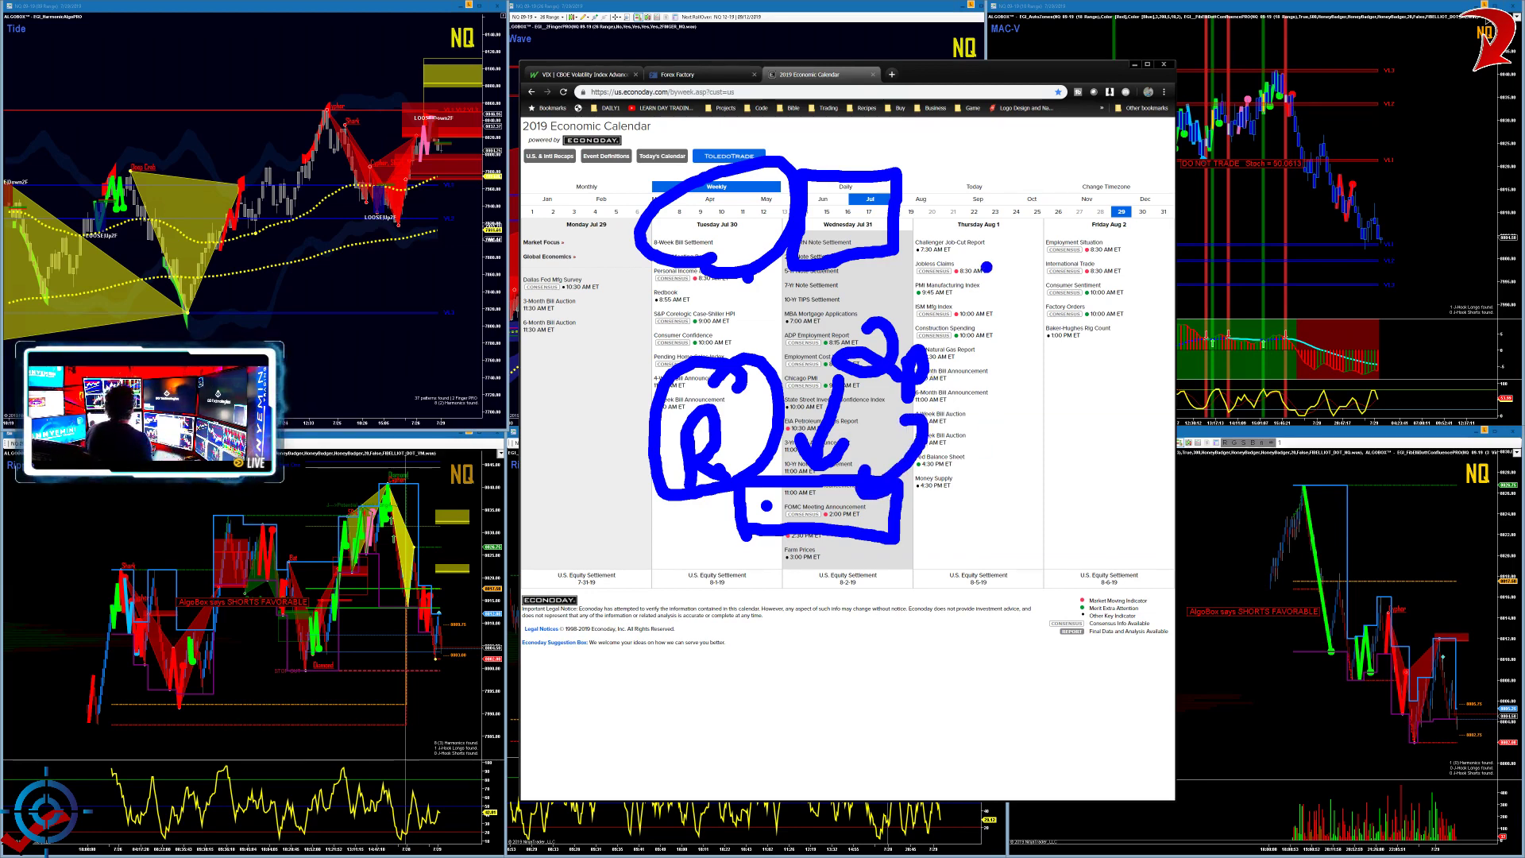
mouse_move(913, 165)
left_mouse_down()
mouse_move(906, 234)
mouse_move(1025, 184)
mouse_move(991, 259)
mouse_move(906, 257)
left_mouse_up()
left_click(946, 248)
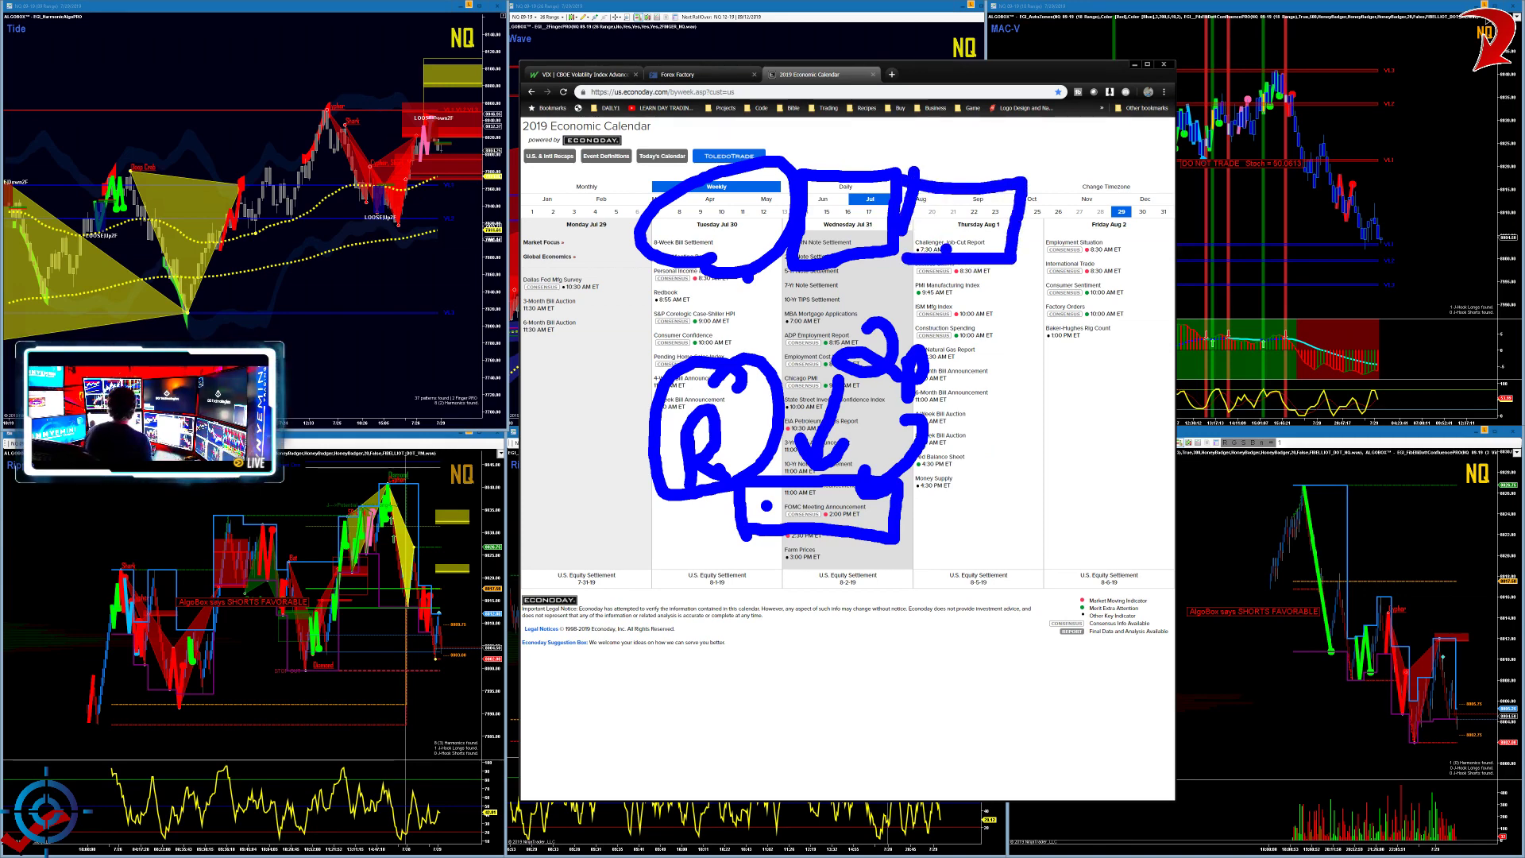
key("Escape")
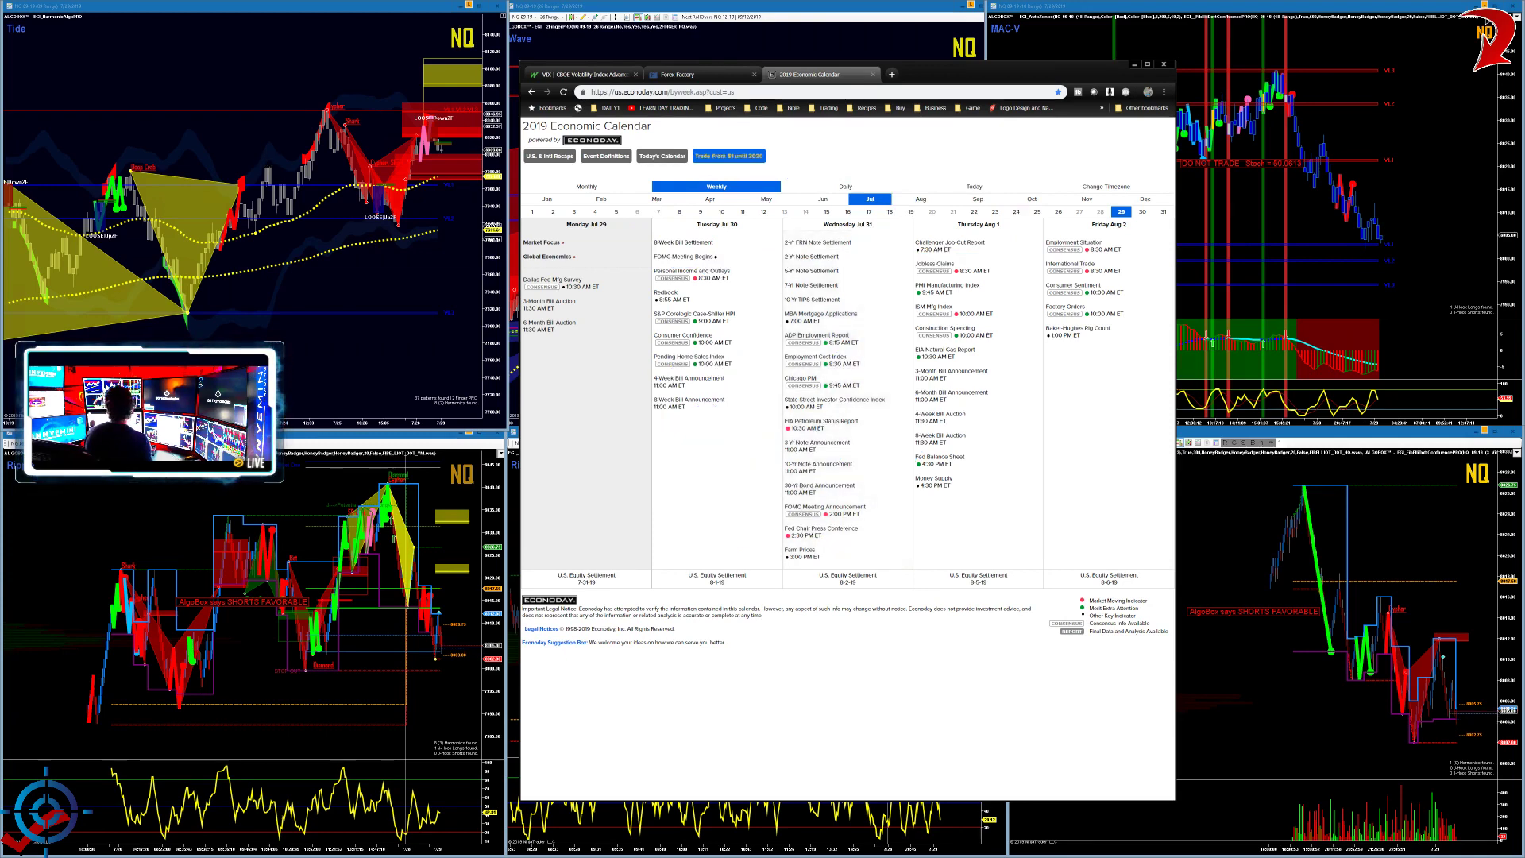
Step: Add the Yahoo Finance earnings calendar as a browser tab, tick the days from 29 Jul to 1 Aug, and box 1 Aug
left_click_drag(759, 206, 818, 78)
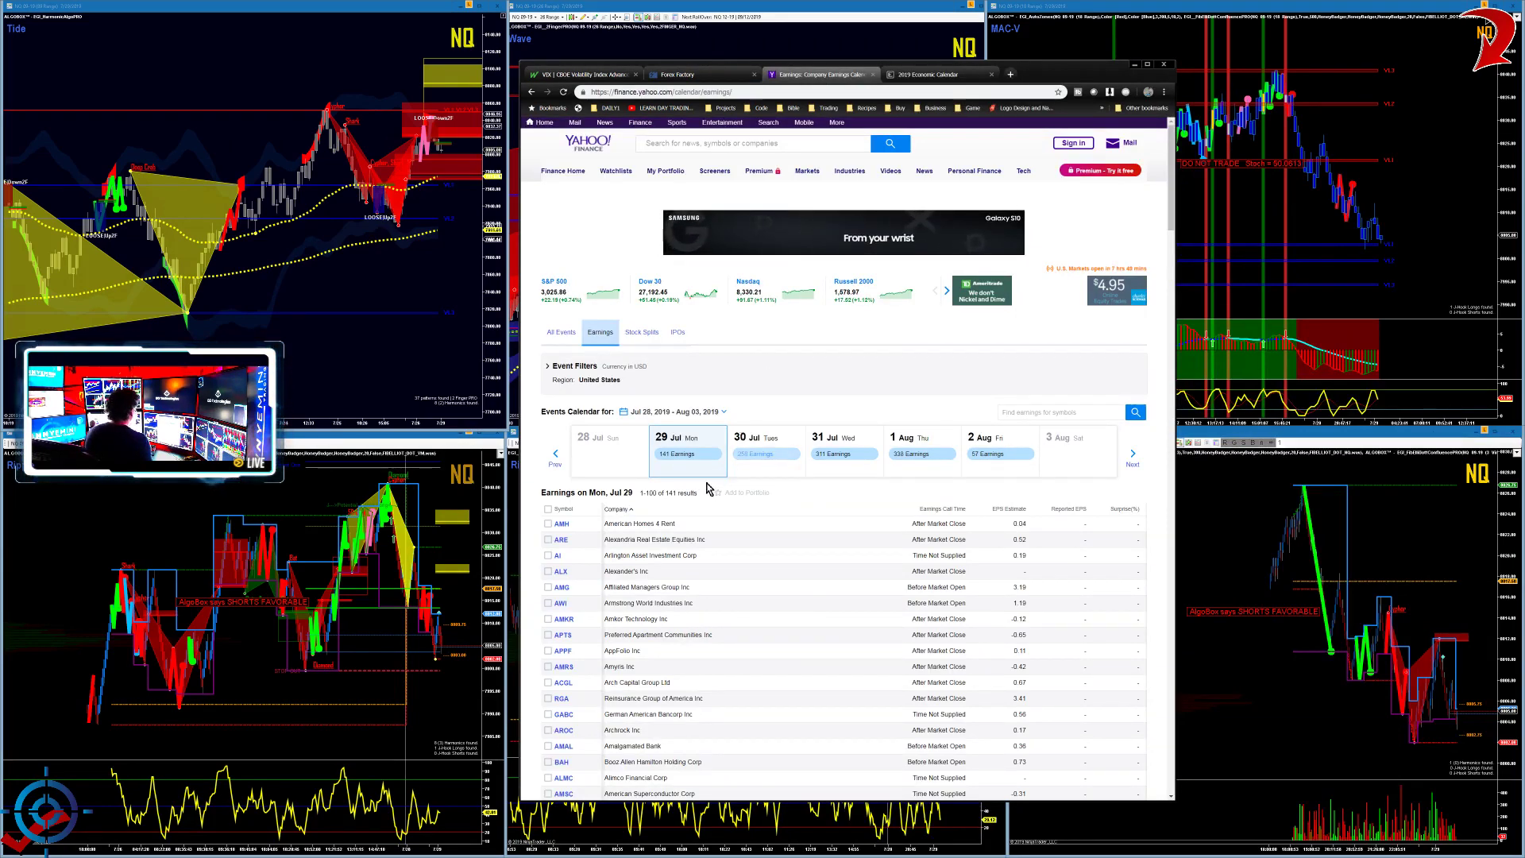
key("ctrl+2")
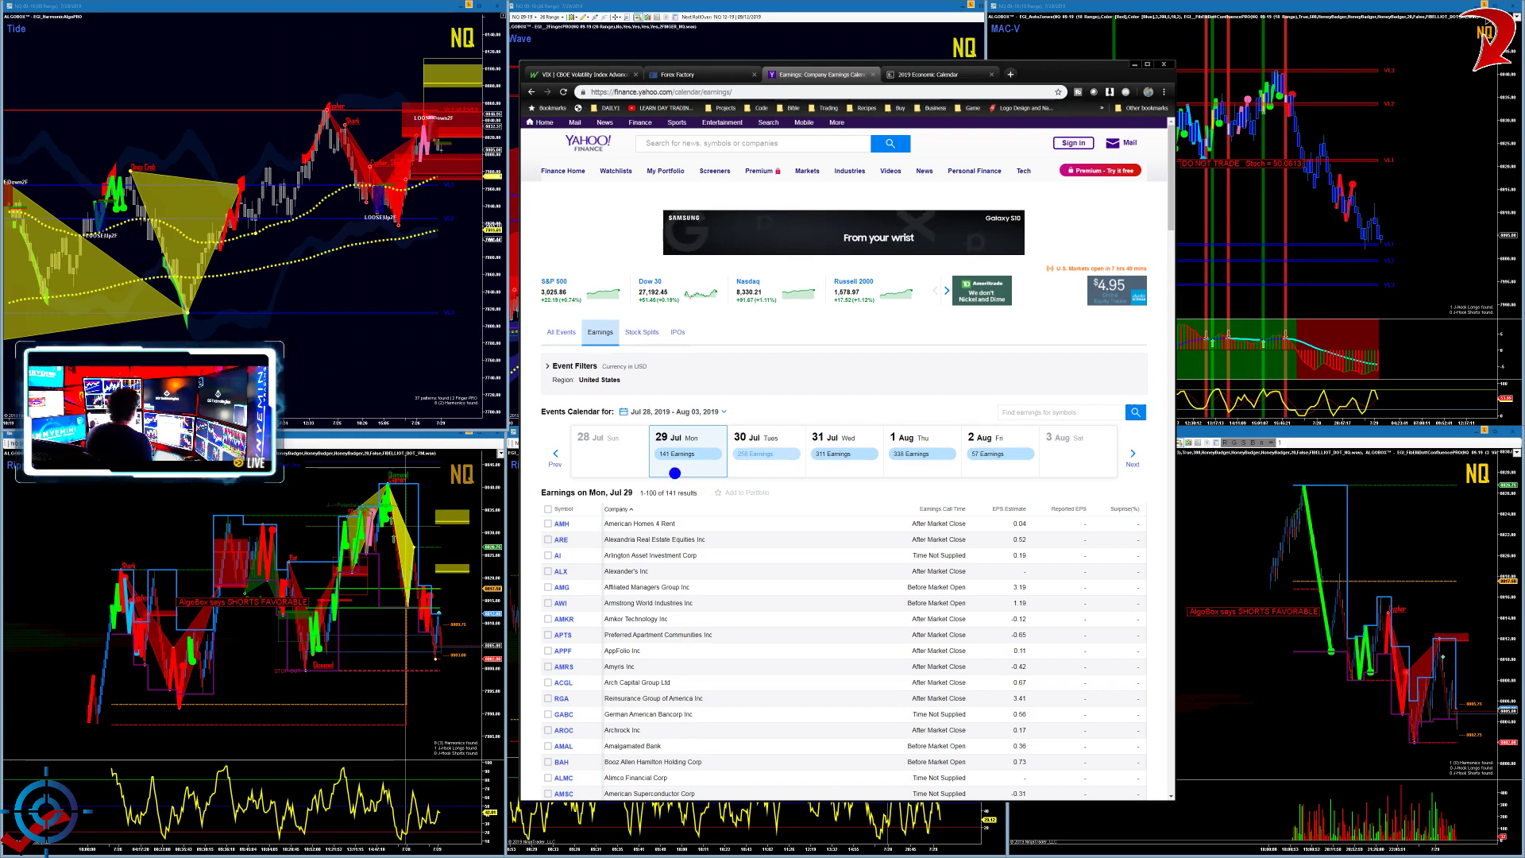
mouse_move(682, 433)
left_mouse_down()
mouse_move(729, 387)
mouse_move(789, 397)
mouse_move(802, 375)
mouse_move(861, 389)
mouse_move(943, 363)
left_mouse_up()
mouse_move(918, 465)
left_mouse_down()
mouse_move(905, 477)
mouse_move(871, 416)
mouse_move(964, 408)
mouse_move(927, 477)
mouse_move(902, 478)
left_mouse_up()
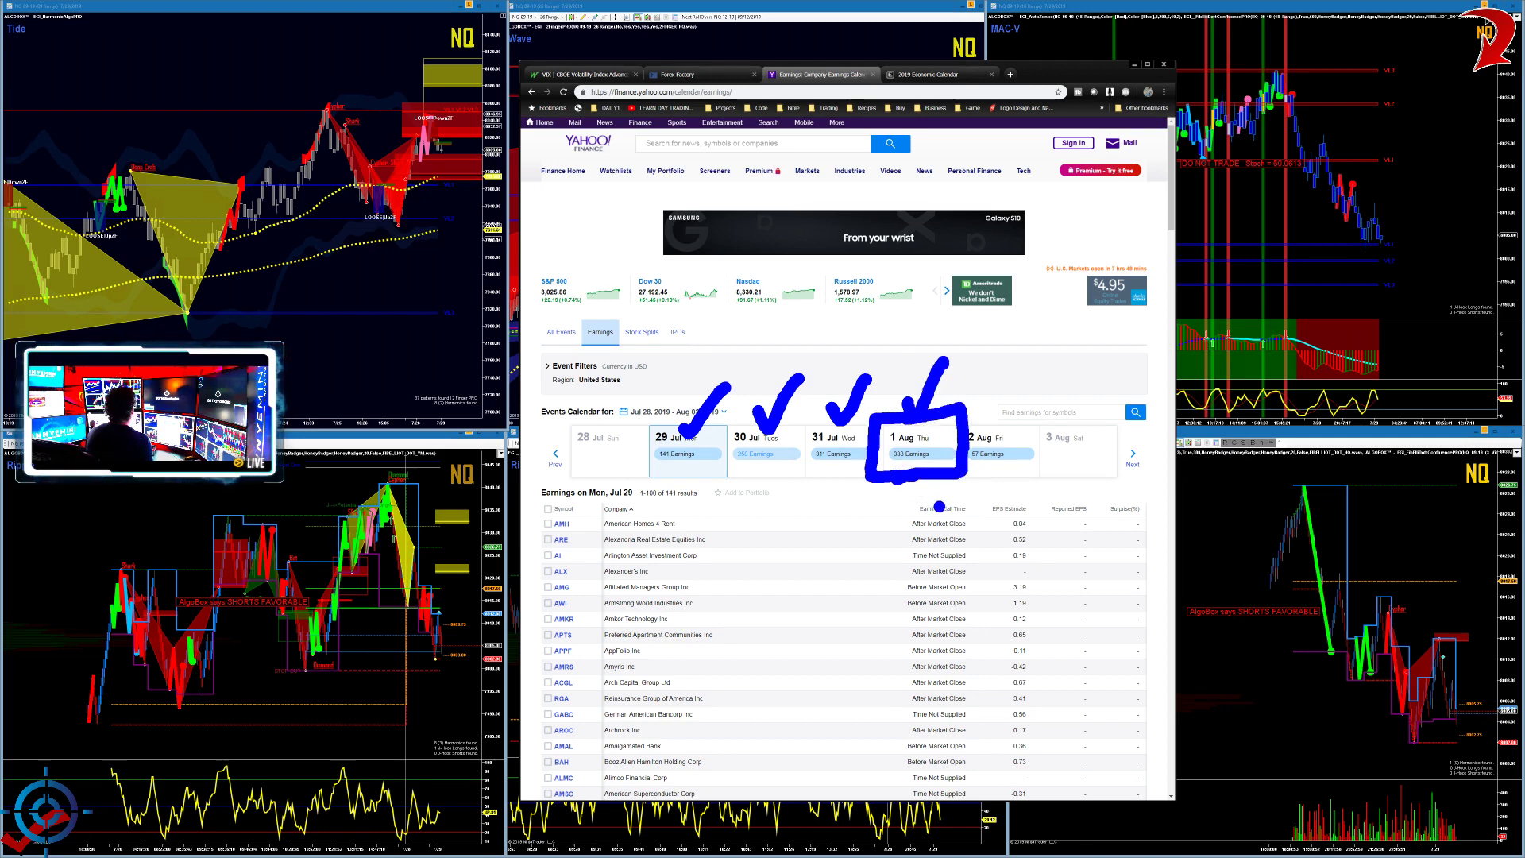
Step: Emphasize 1 Aug on the earnings calendar with a blue arrow, a green circle and green arrows, and clear the annotations
mouse_move(901, 367)
left_mouse_down()
mouse_move(945, 327)
mouse_move(864, 403)
mouse_move(952, 474)
mouse_move(913, 336)
left_mouse_up()
key("g")
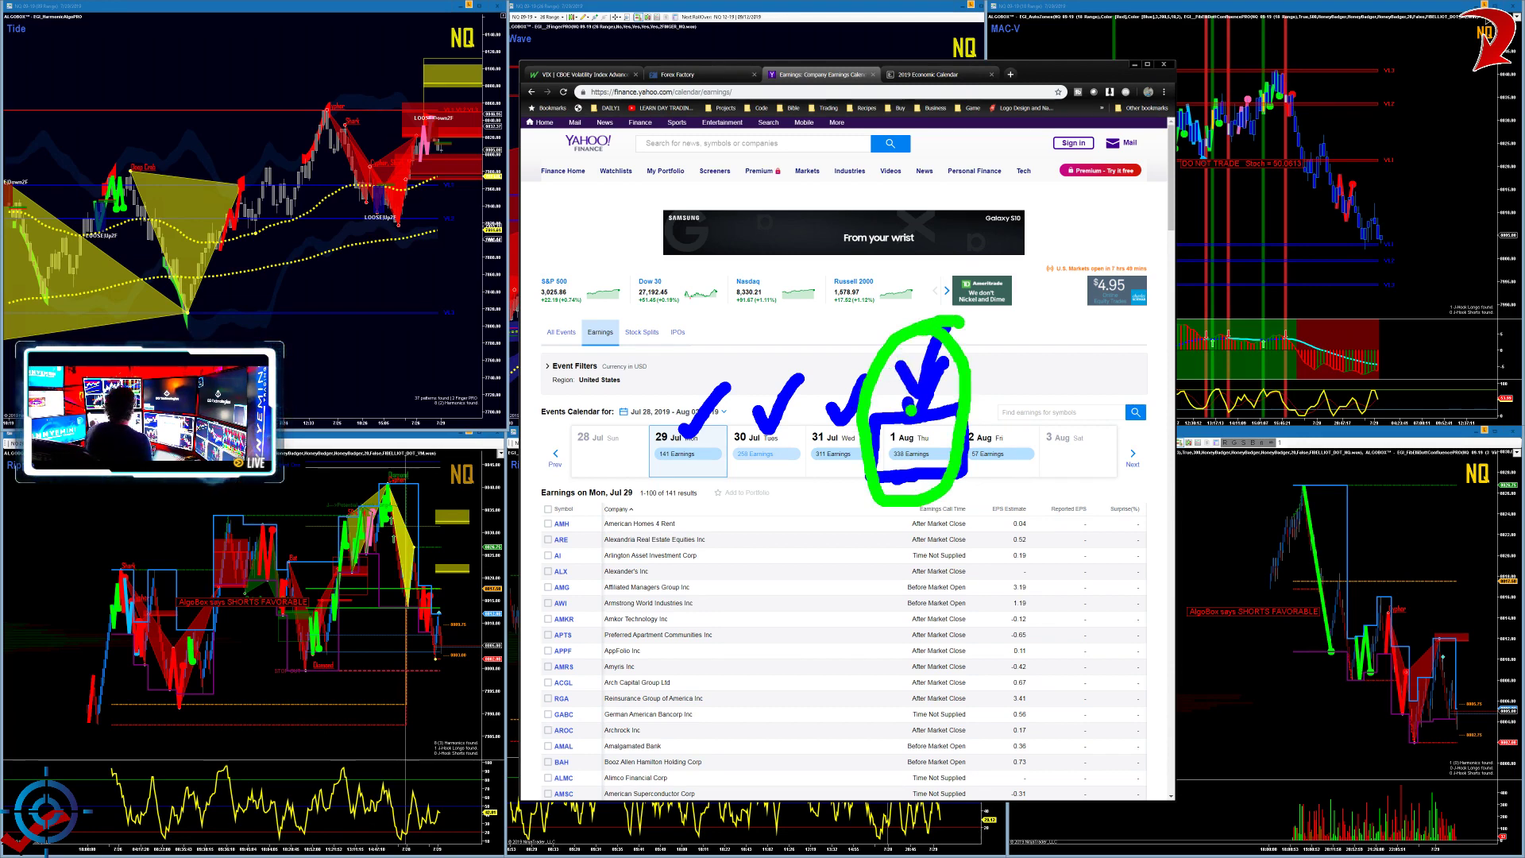
mouse_move(999, 319)
left_mouse_down()
mouse_move(1036, 338)
mouse_move(976, 371)
left_mouse_up()
mouse_move(988, 348)
left_mouse_down()
mouse_move(973, 371)
mouse_move(995, 386)
left_mouse_up()
mouse_move(926, 511)
left_mouse_down()
mouse_move(981, 511)
mouse_move(960, 529)
left_mouse_up()
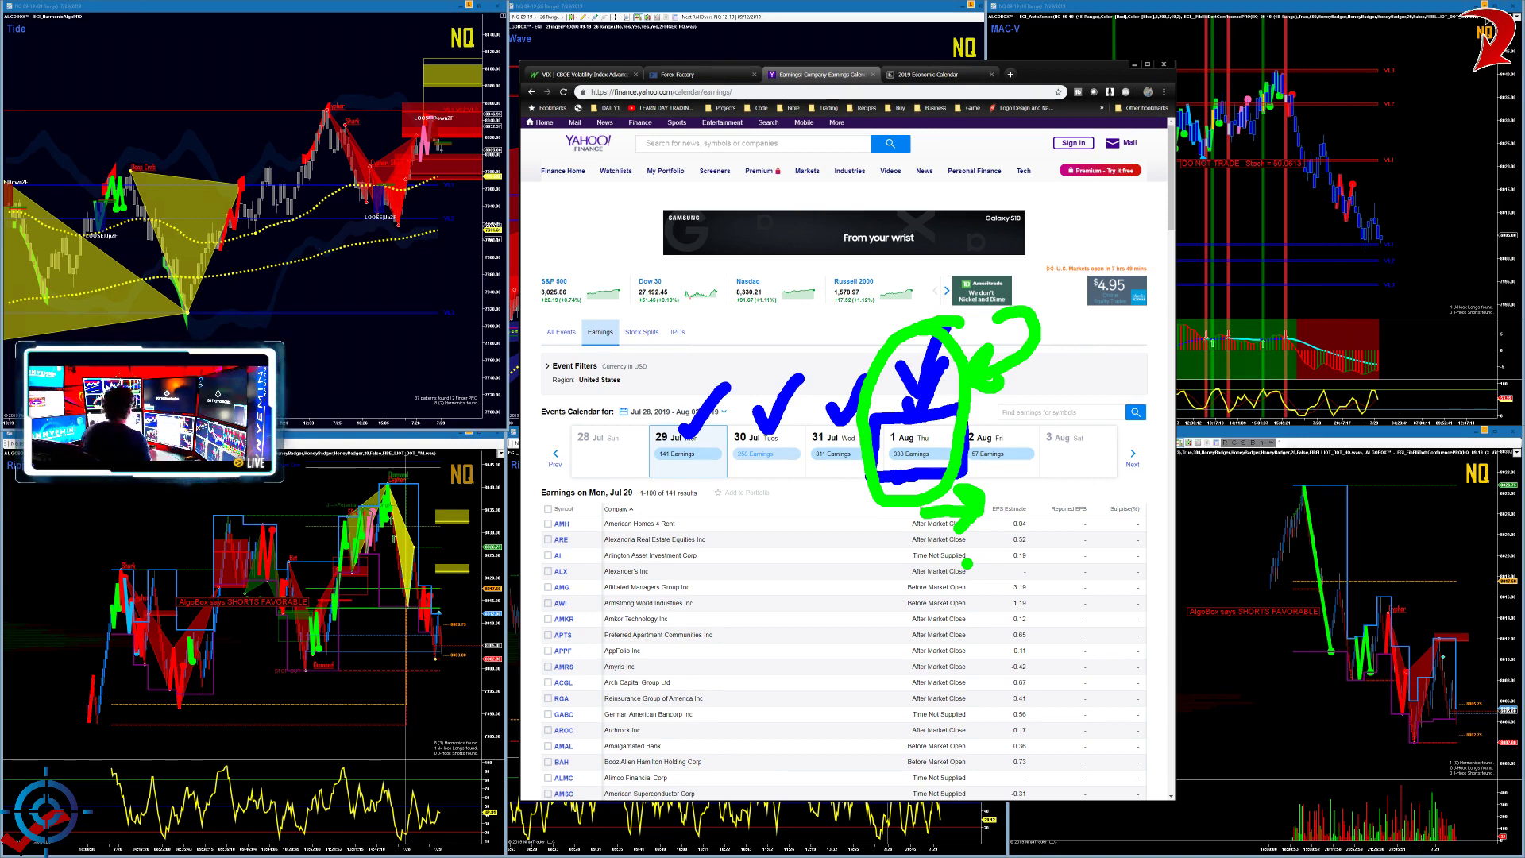
key("Escape")
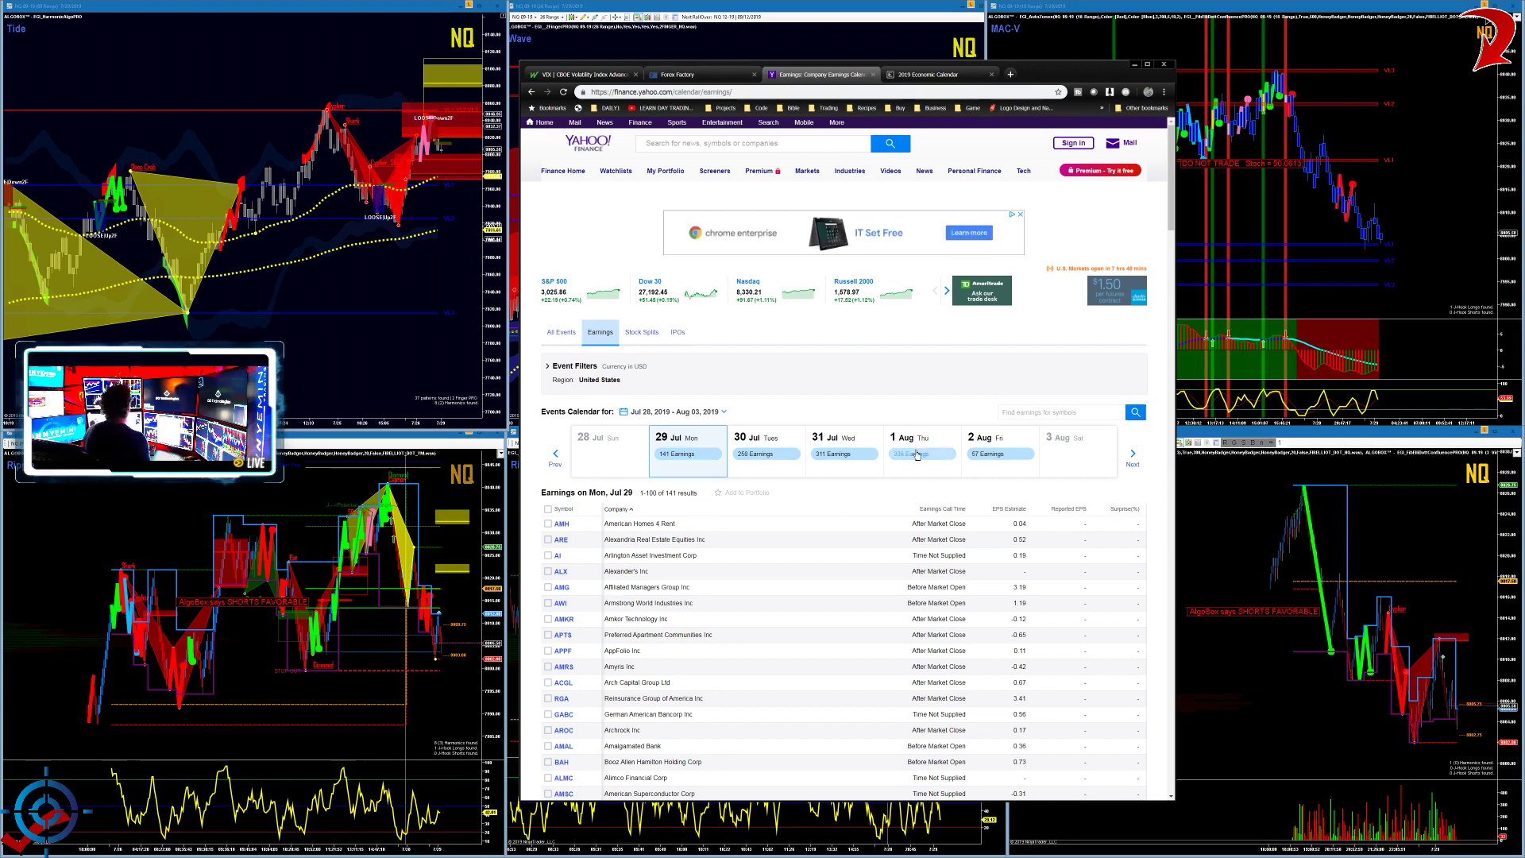
Step: Replace the earnings browser over the charts with the Discord browser window, zoom its page in, and enlarge the window
mouse_move(1068, 73)
left_mouse_down()
mouse_move(0, 86)
mouse_move(799, 96)
mouse_move(831, 0)
left_mouse_up()
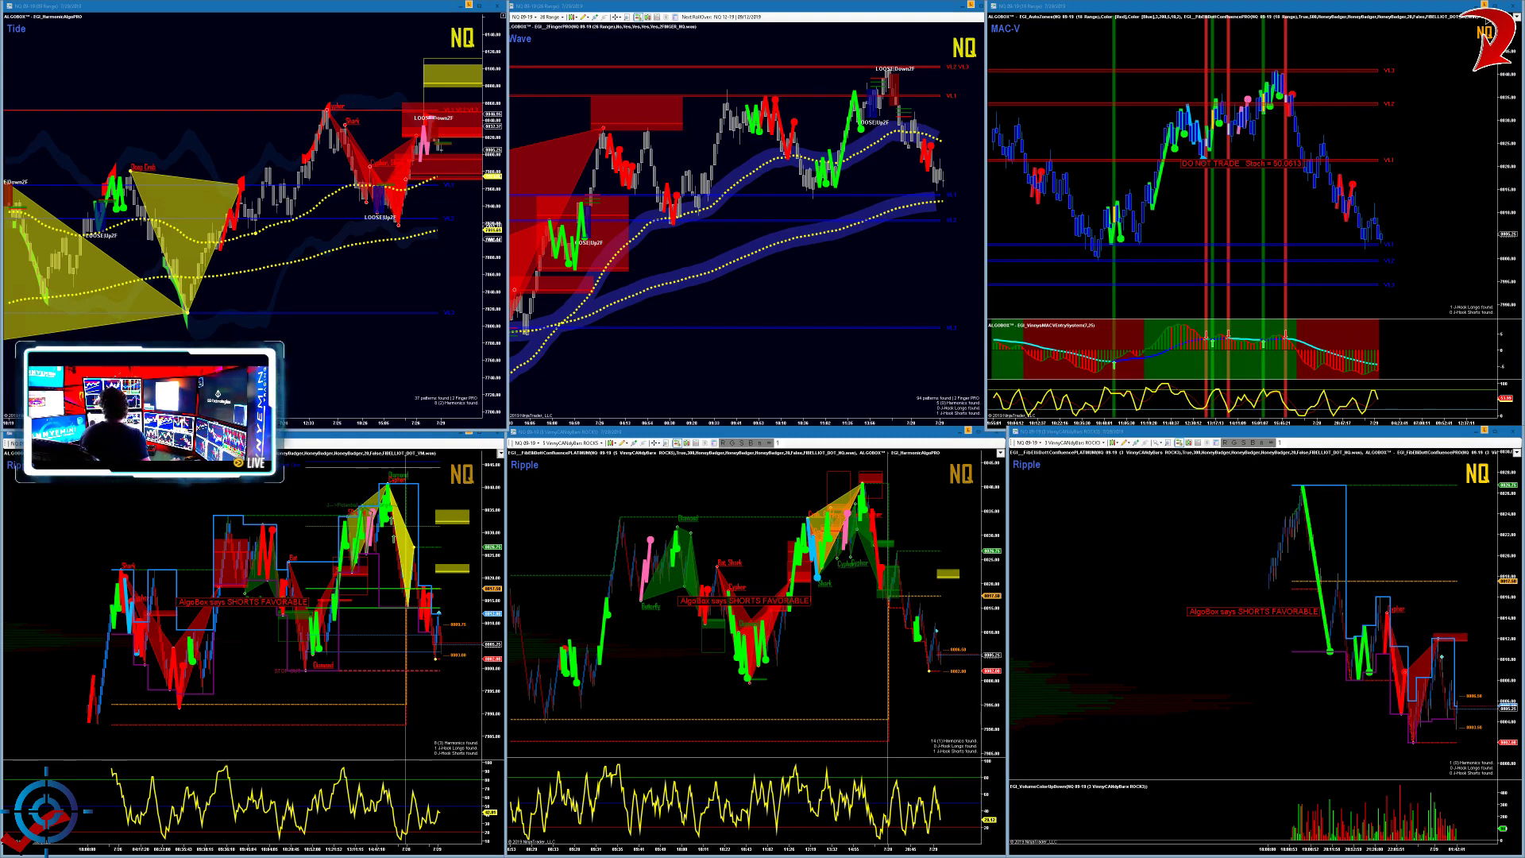
left_click_drag(1001, 854, 732, 45)
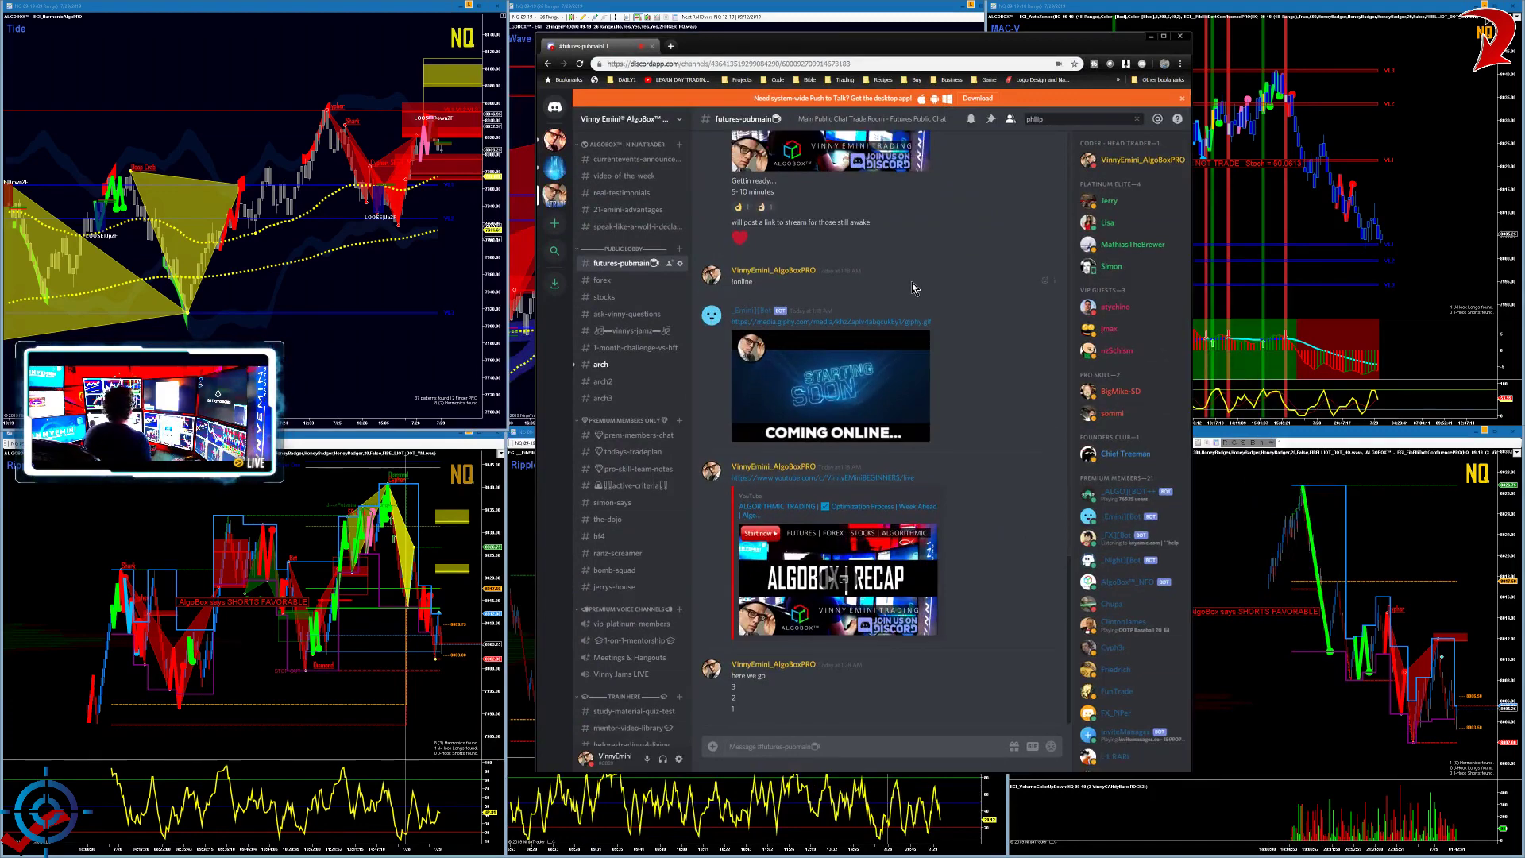
key("ctrl+plus")
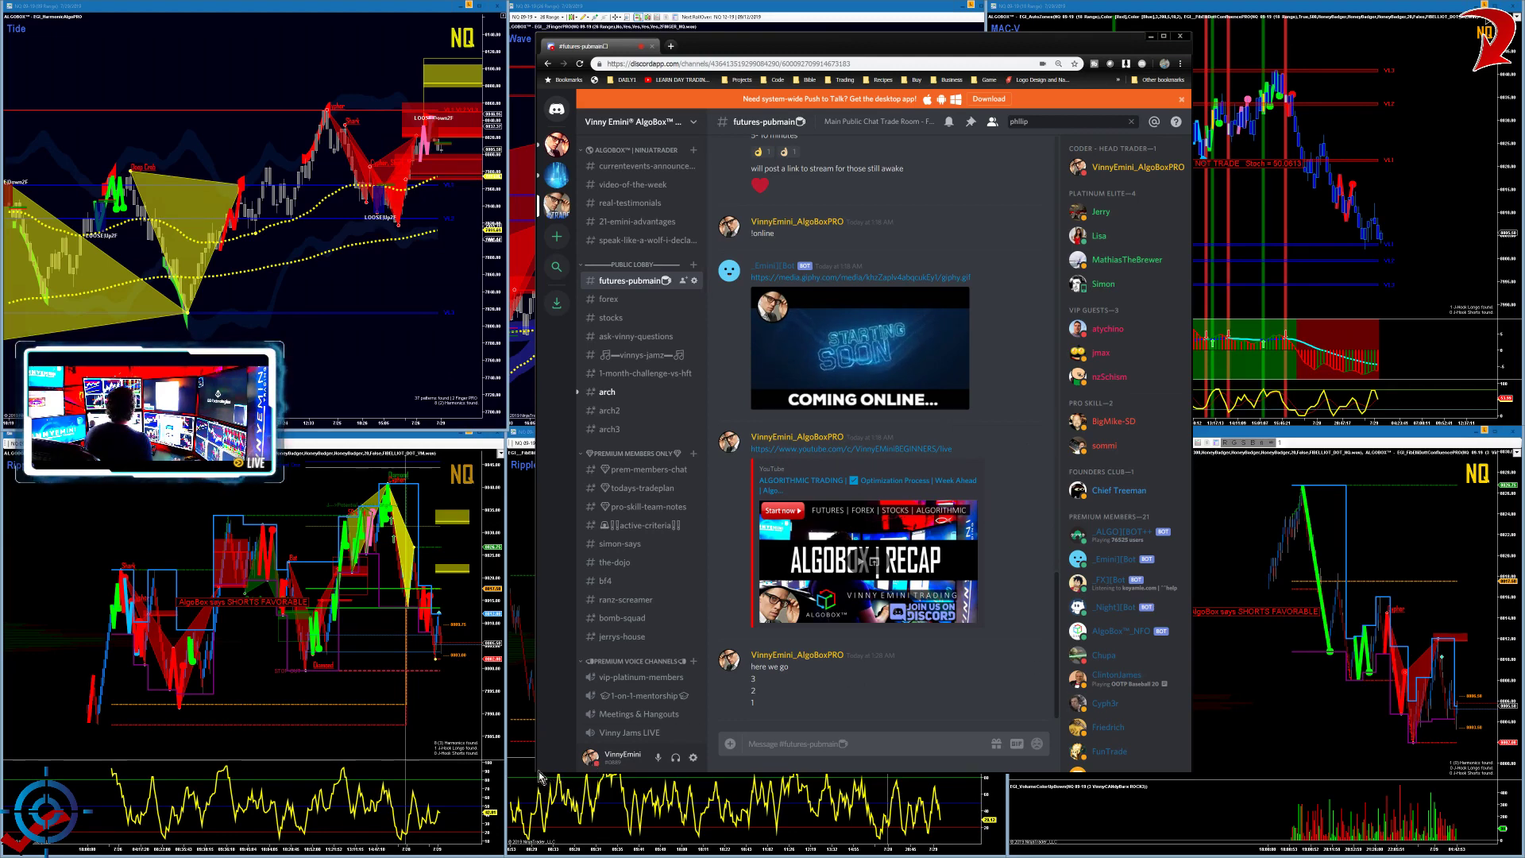
left_click_drag(537, 773, 369, 810)
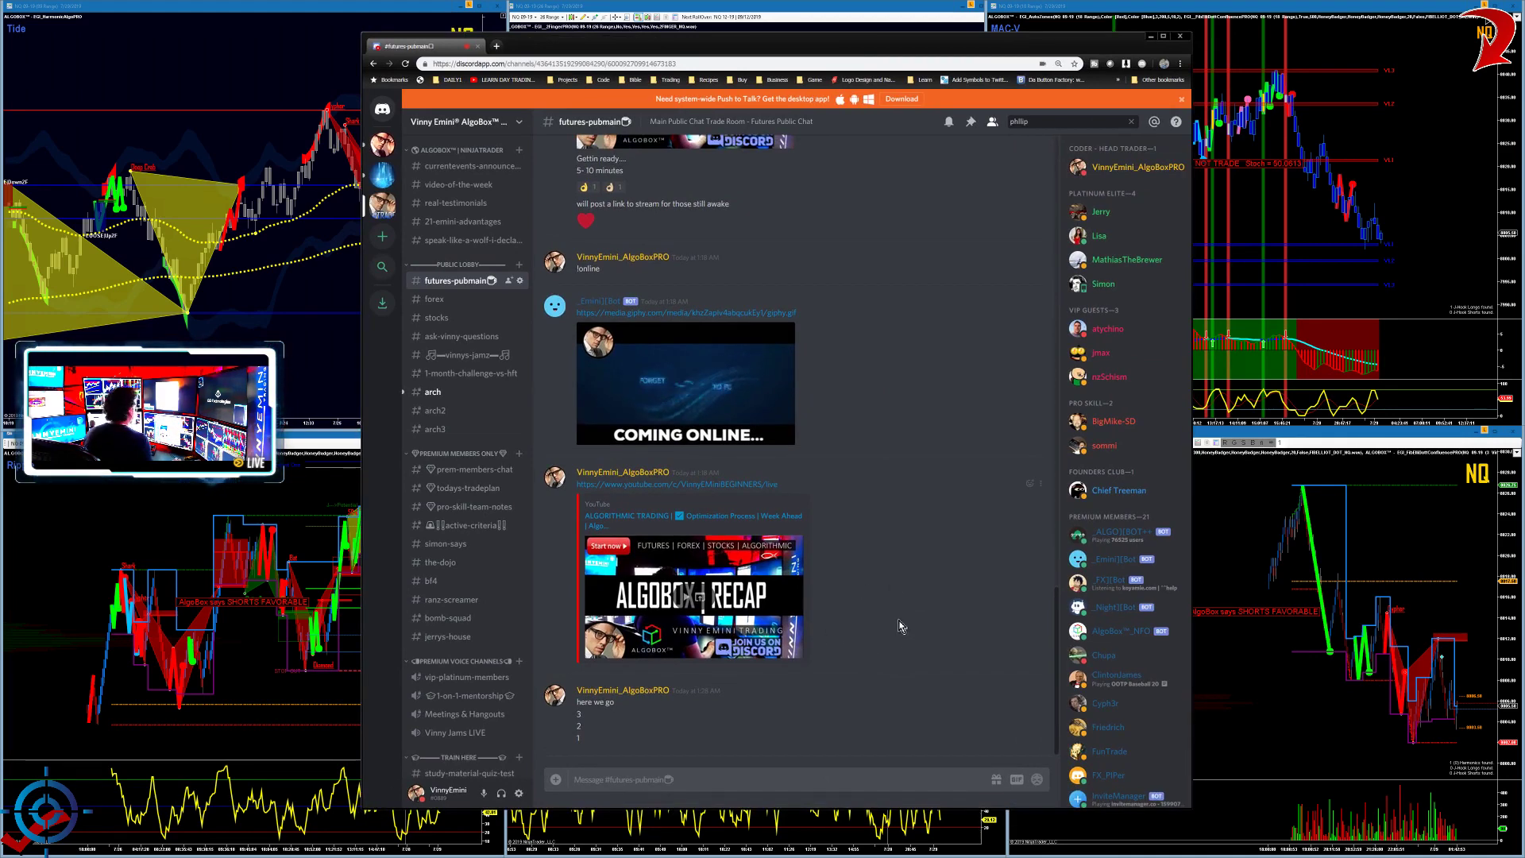
Step: Find the EGI Controller ranges screenshot in the prem-members-chat channel and open the original image in its own browser tab
left_click(477, 477)
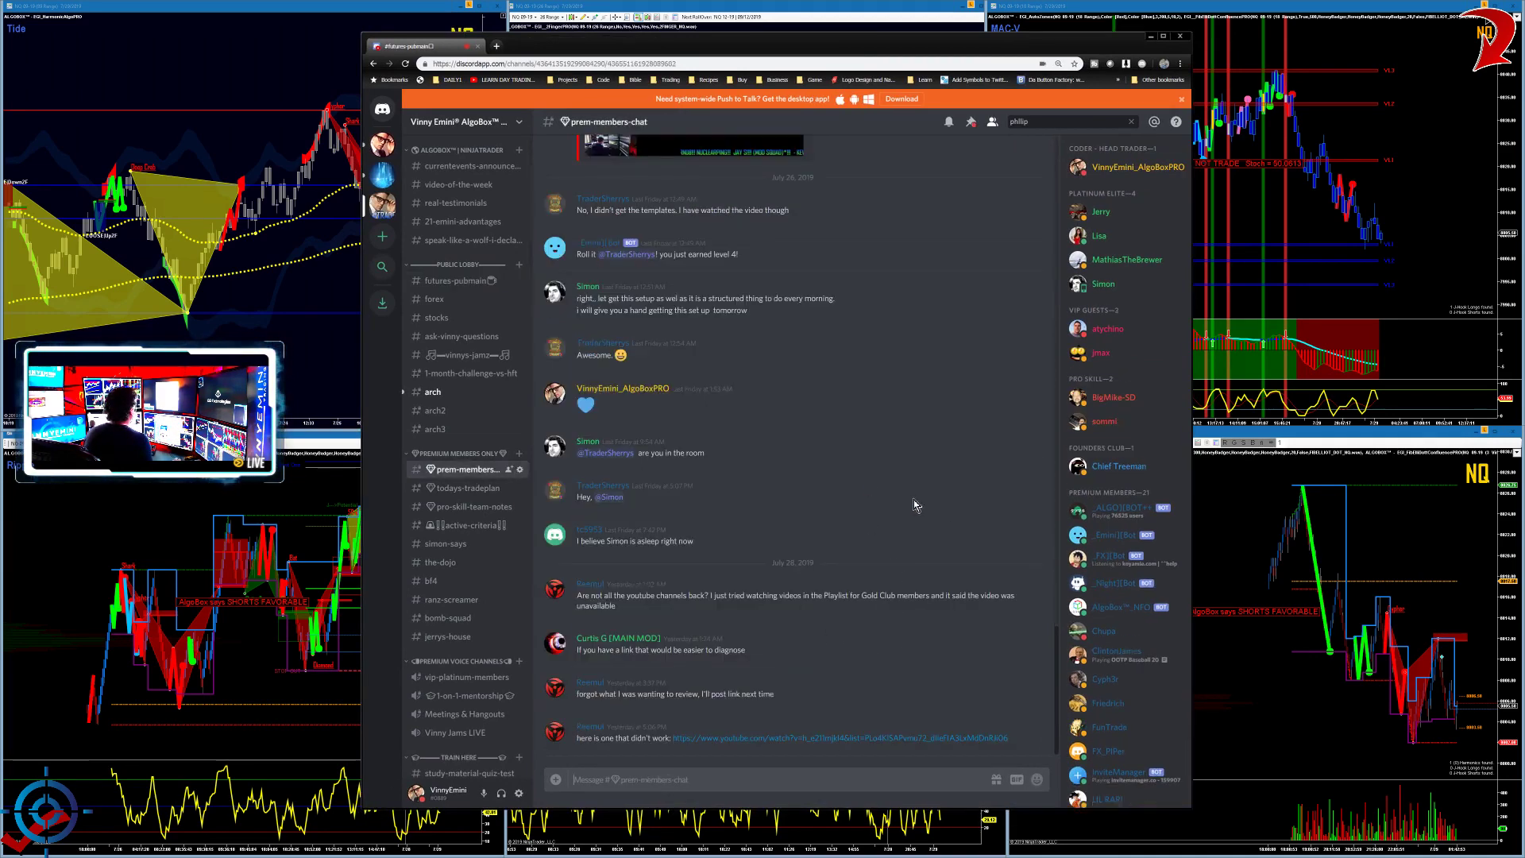
scroll(895, 512, "up", 15)
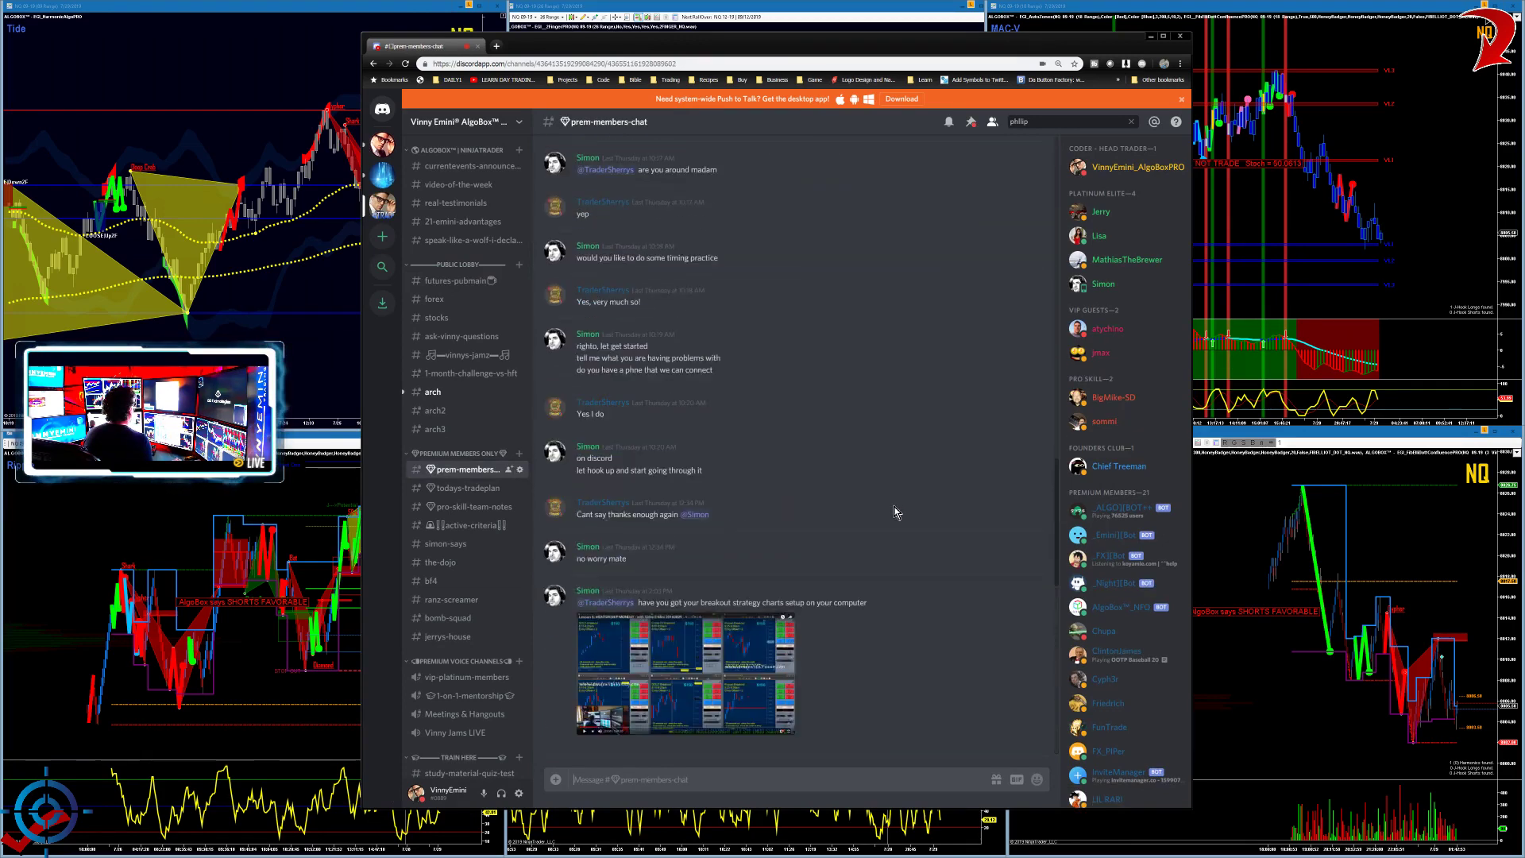
scroll(896, 512, "up", 10)
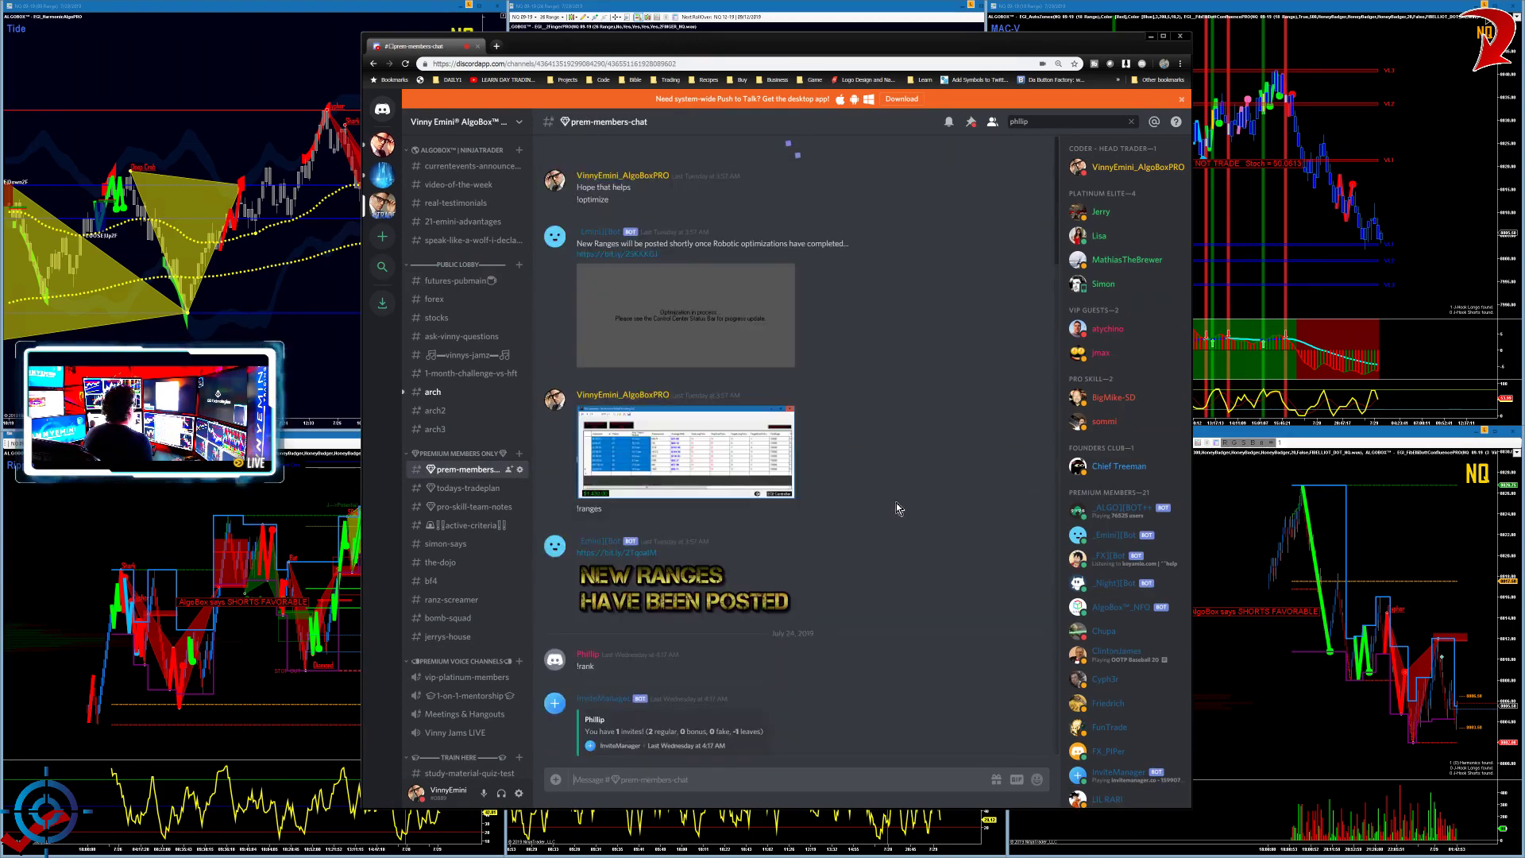
left_click(696, 453)
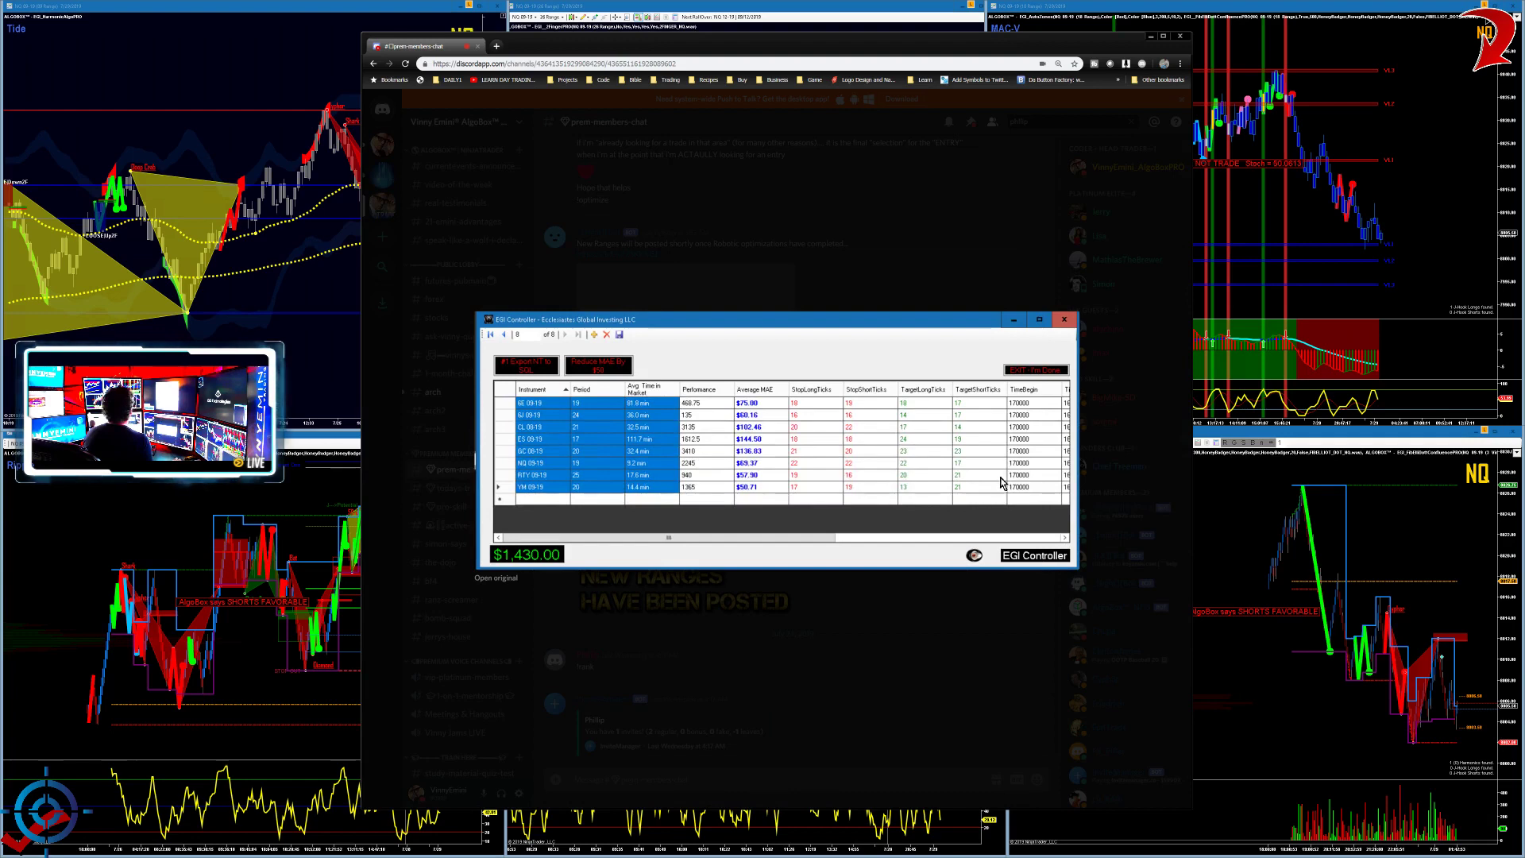
left_click(496, 578)
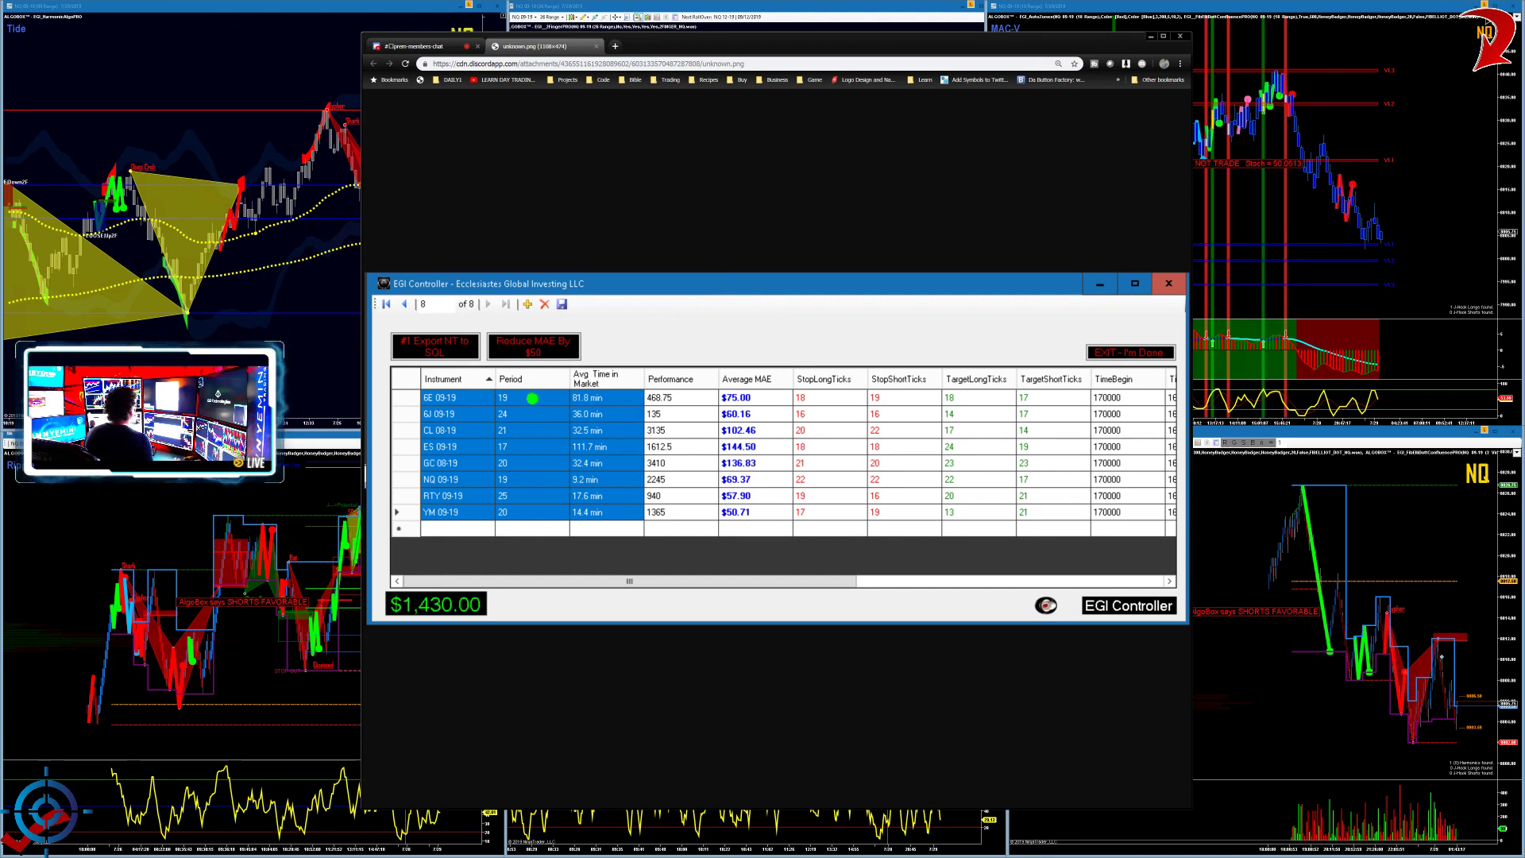
Step: Mark the Period values of the listed instruments with green dots down to the YM 09-19 row
left_click(531, 414)
left_click(529, 453)
left_click(535, 465)
left_click(531, 481)
left_click(535, 494)
left_click(532, 512)
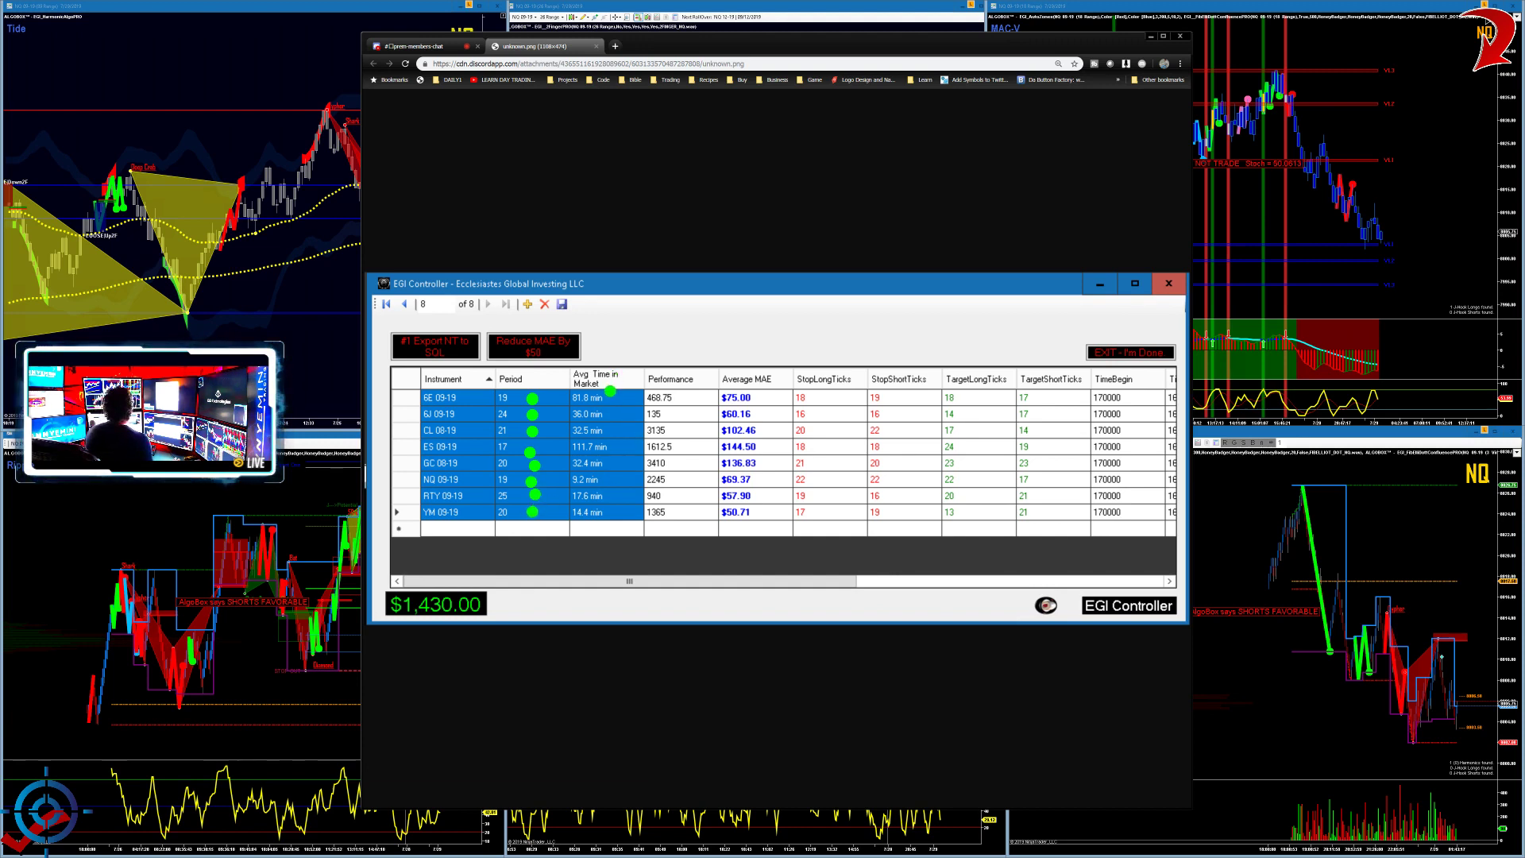
Step: Draw green arrows to the Avg. Time in Market column and red marks beside the NQ, RTY and YM times
mouse_move(596, 280)
left_mouse_down()
mouse_move(621, 311)
mouse_move(586, 343)
mouse_move(613, 337)
left_mouse_up()
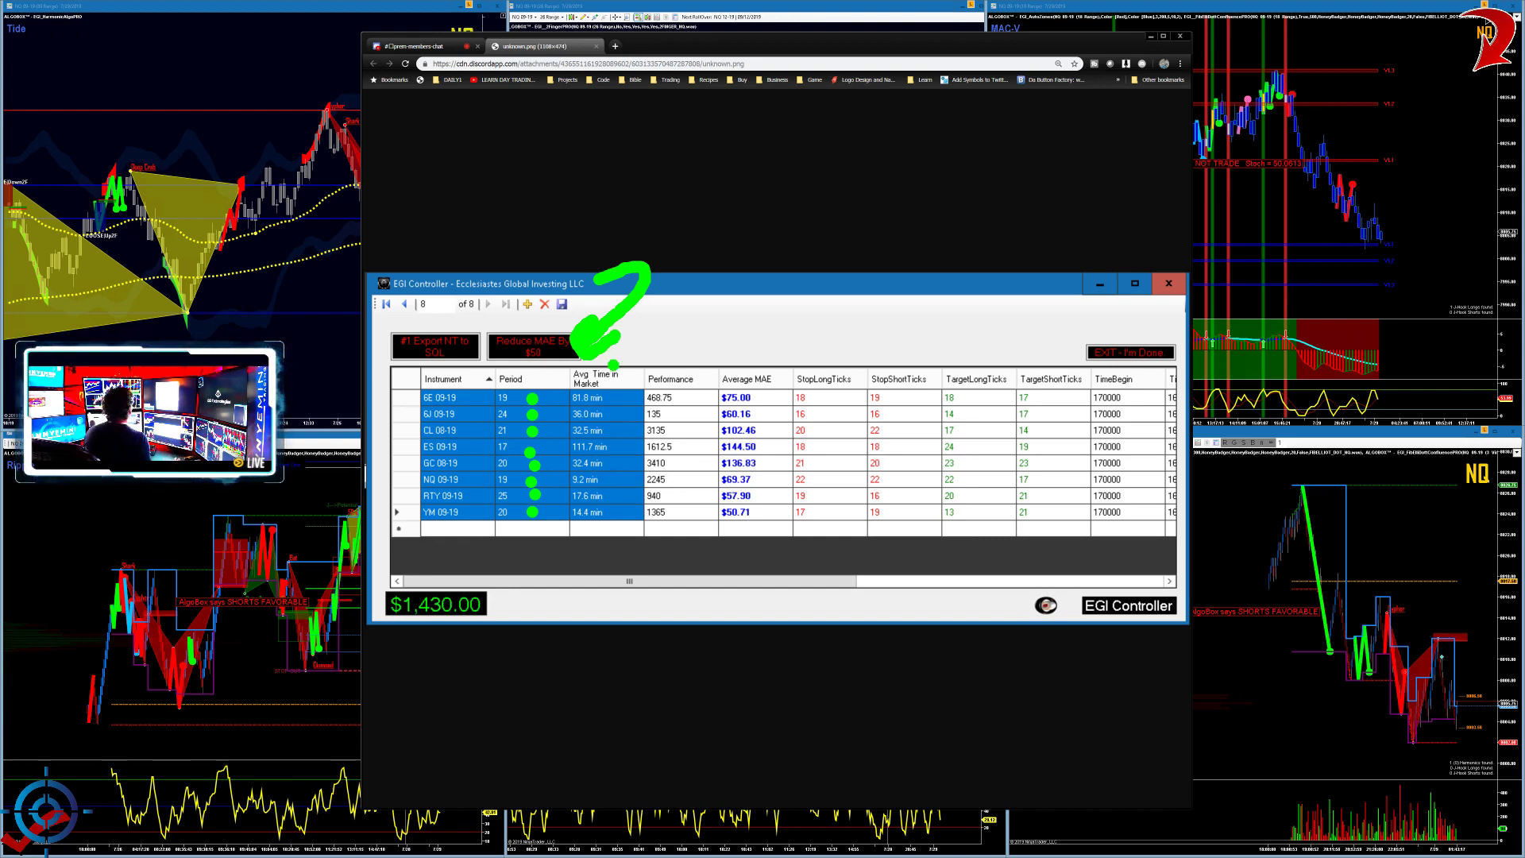
left_click_drag(690, 298, 644, 348)
mouse_move(637, 317)
left_mouse_down()
mouse_move(644, 362)
mouse_move(673, 346)
left_mouse_up()
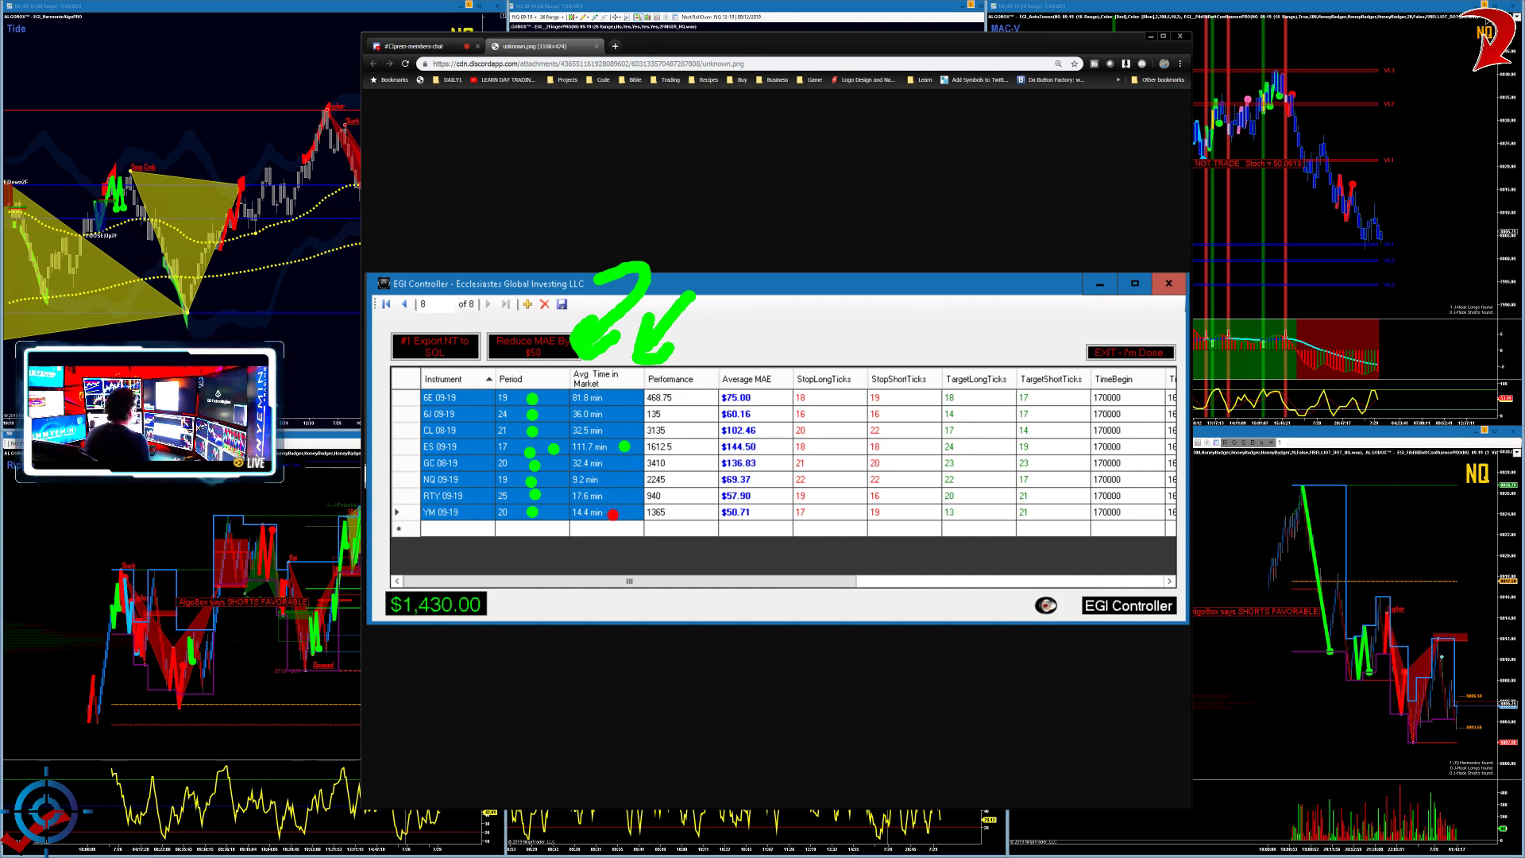
left_click_drag(621, 518, 641, 480)
left_click_drag(622, 481, 642, 471)
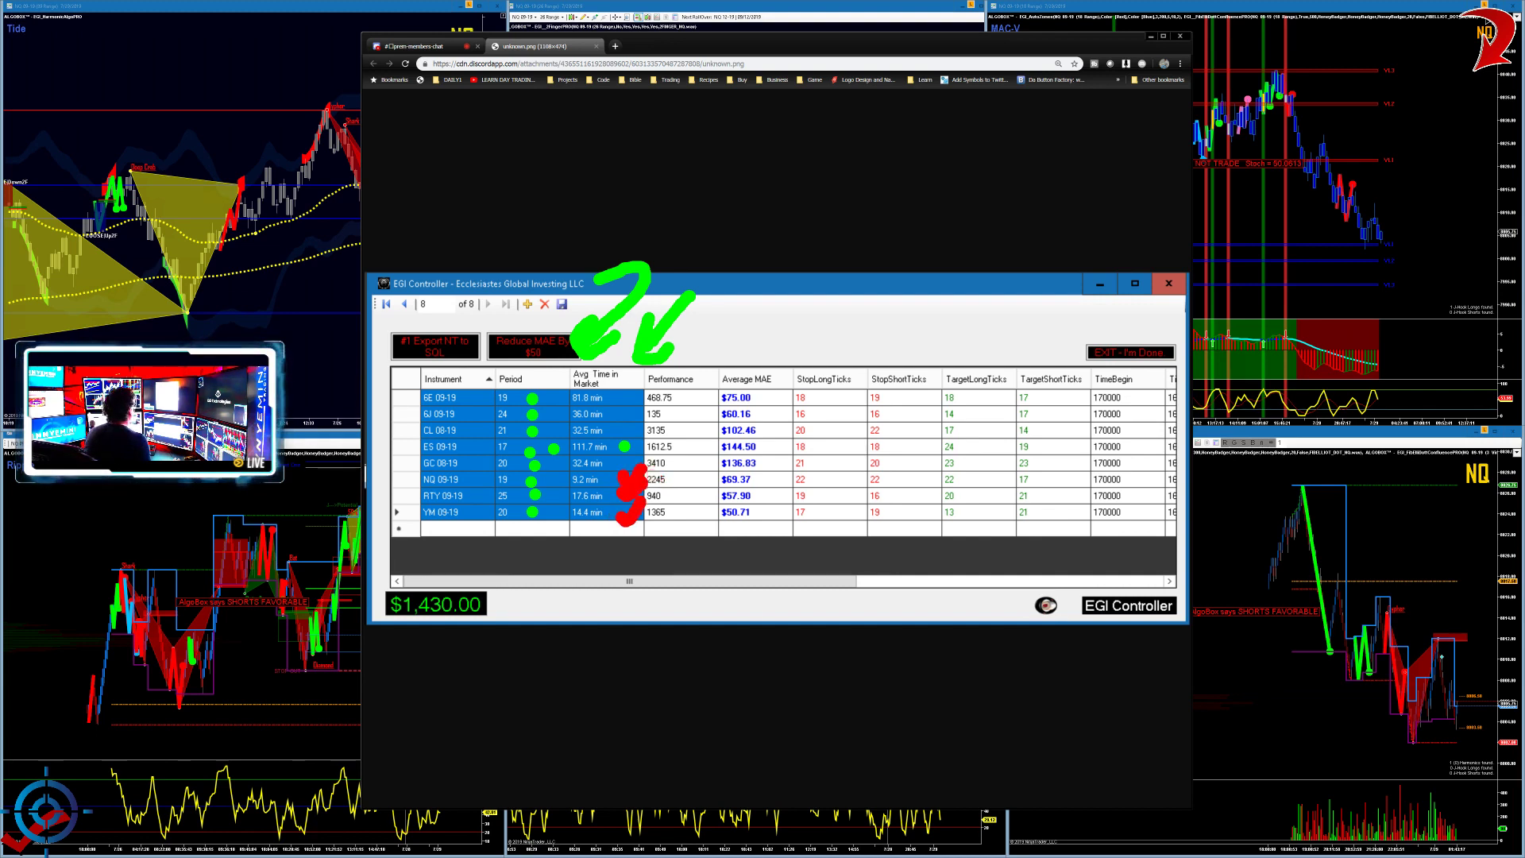
Step: Add a red tick near the GC row and red dots for CL and the GC, 6J and 6E market times, and clear all annotations
mouse_move(396, 467)
left_mouse_down()
mouse_move(407, 482)
mouse_move(418, 450)
left_mouse_up()
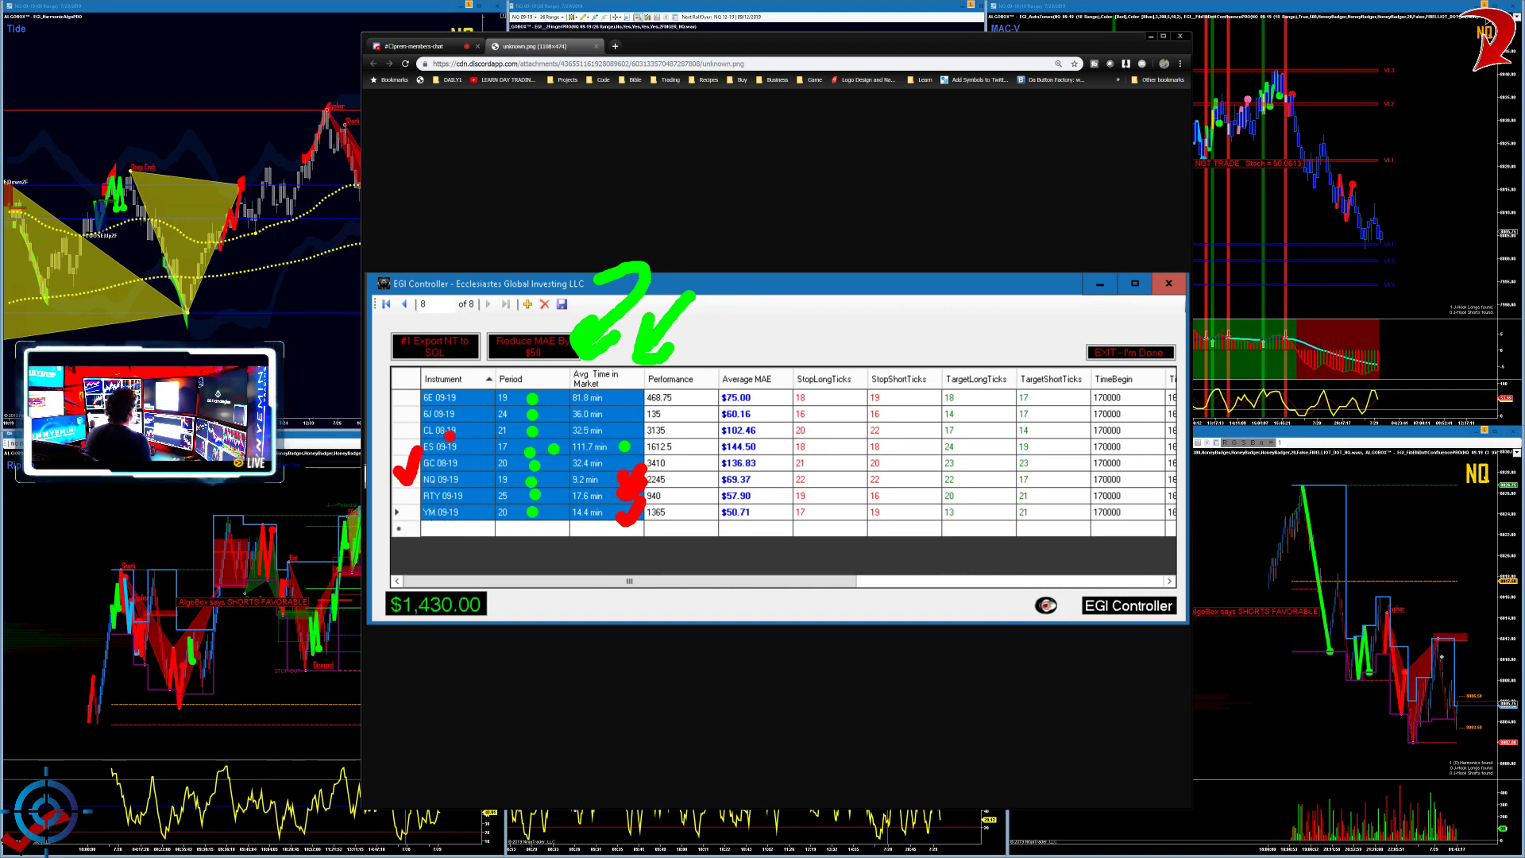
left_click(412, 431)
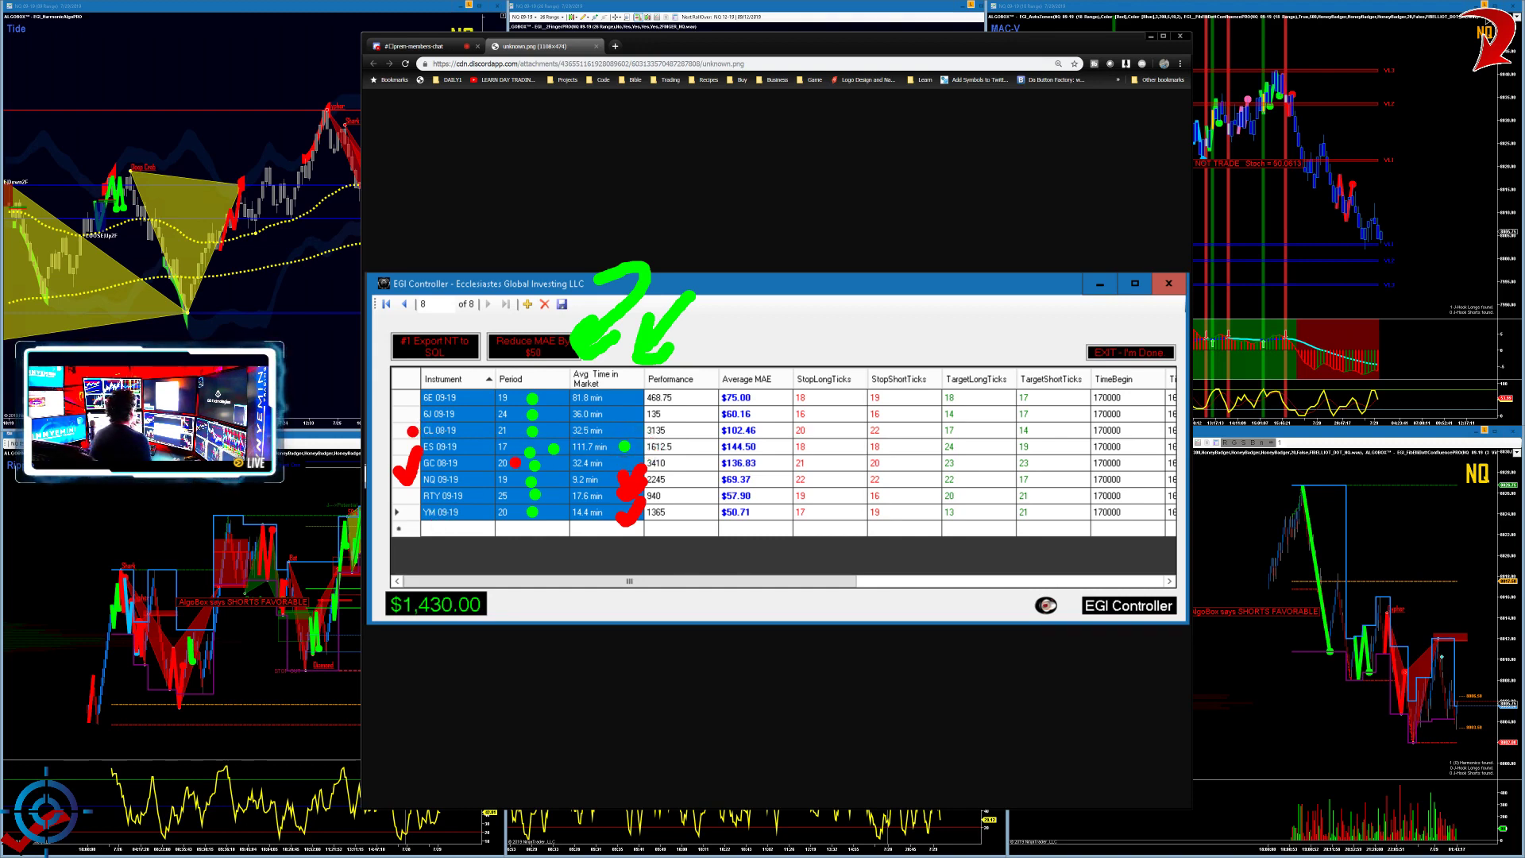
left_click(617, 464)
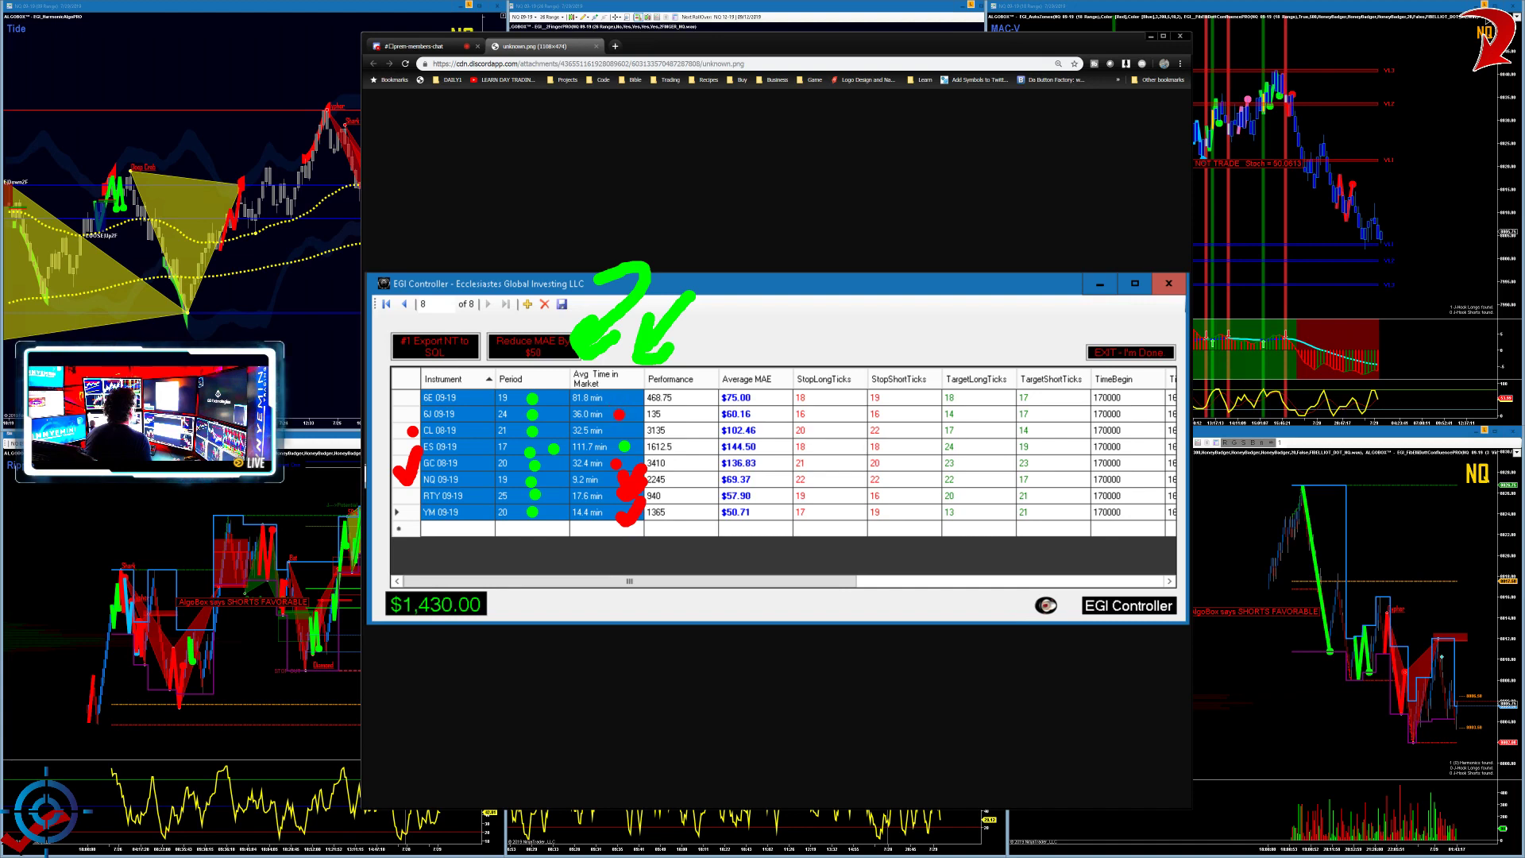
left_click(622, 417)
left_click(626, 396)
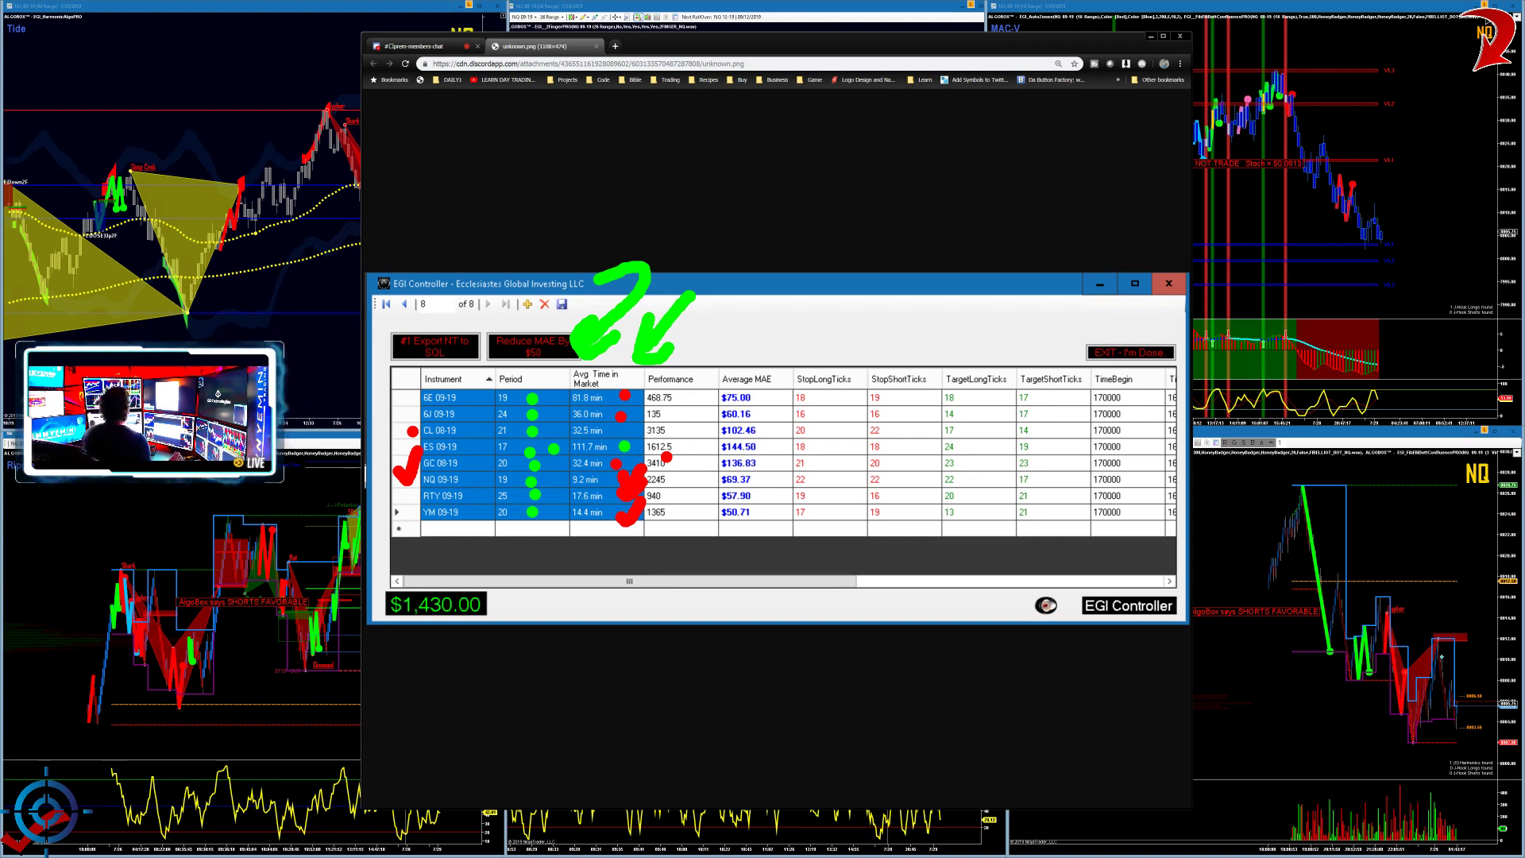
key("Escape")
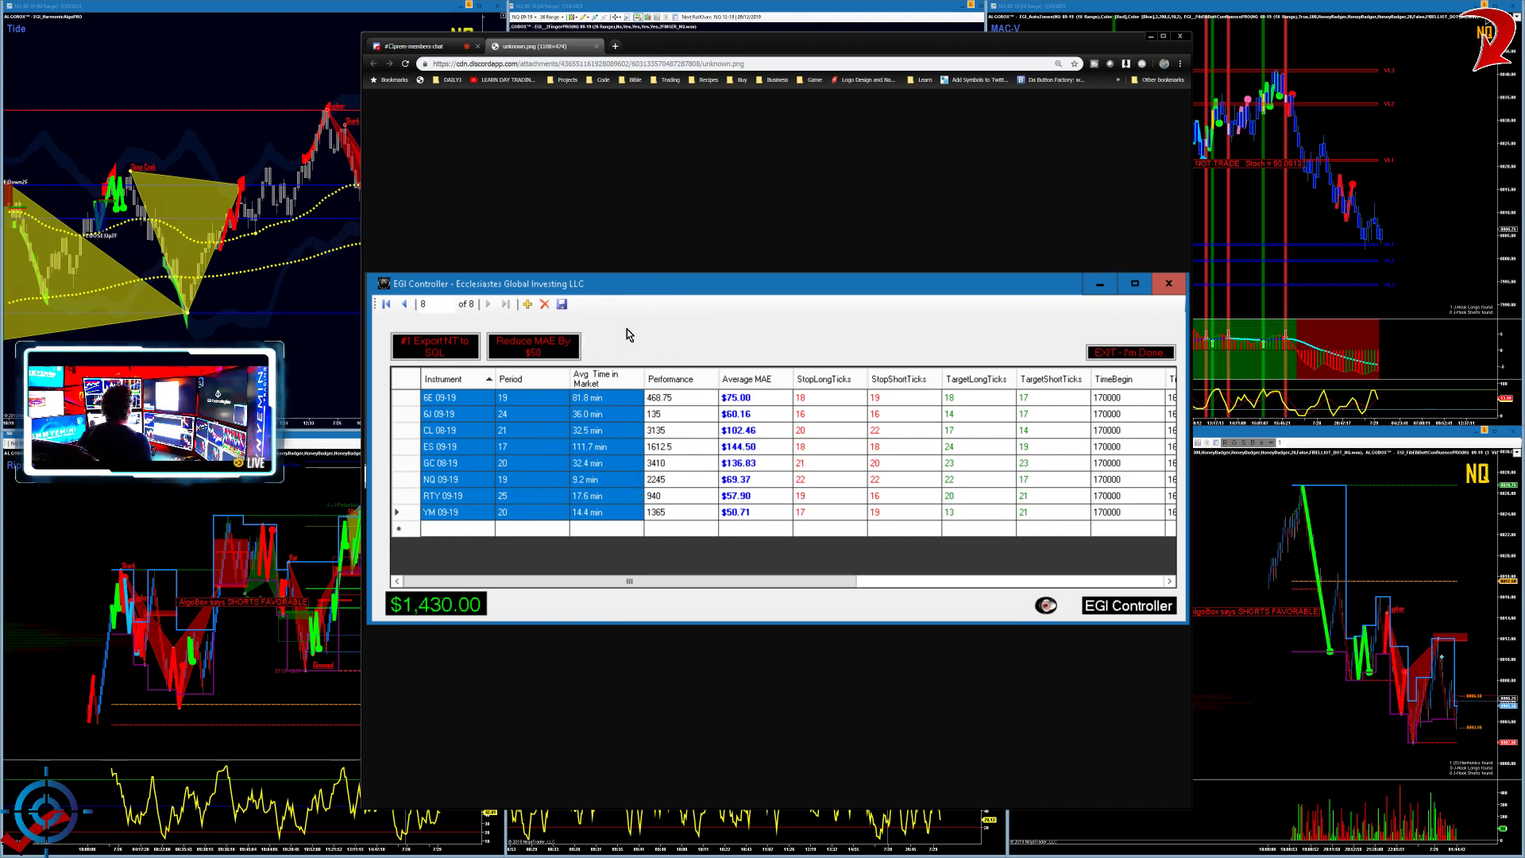
Step: Return to the Discord tab and handwrite a large red word beginning with "BA" across the enlarged ranges screenshot
left_click(434, 49)
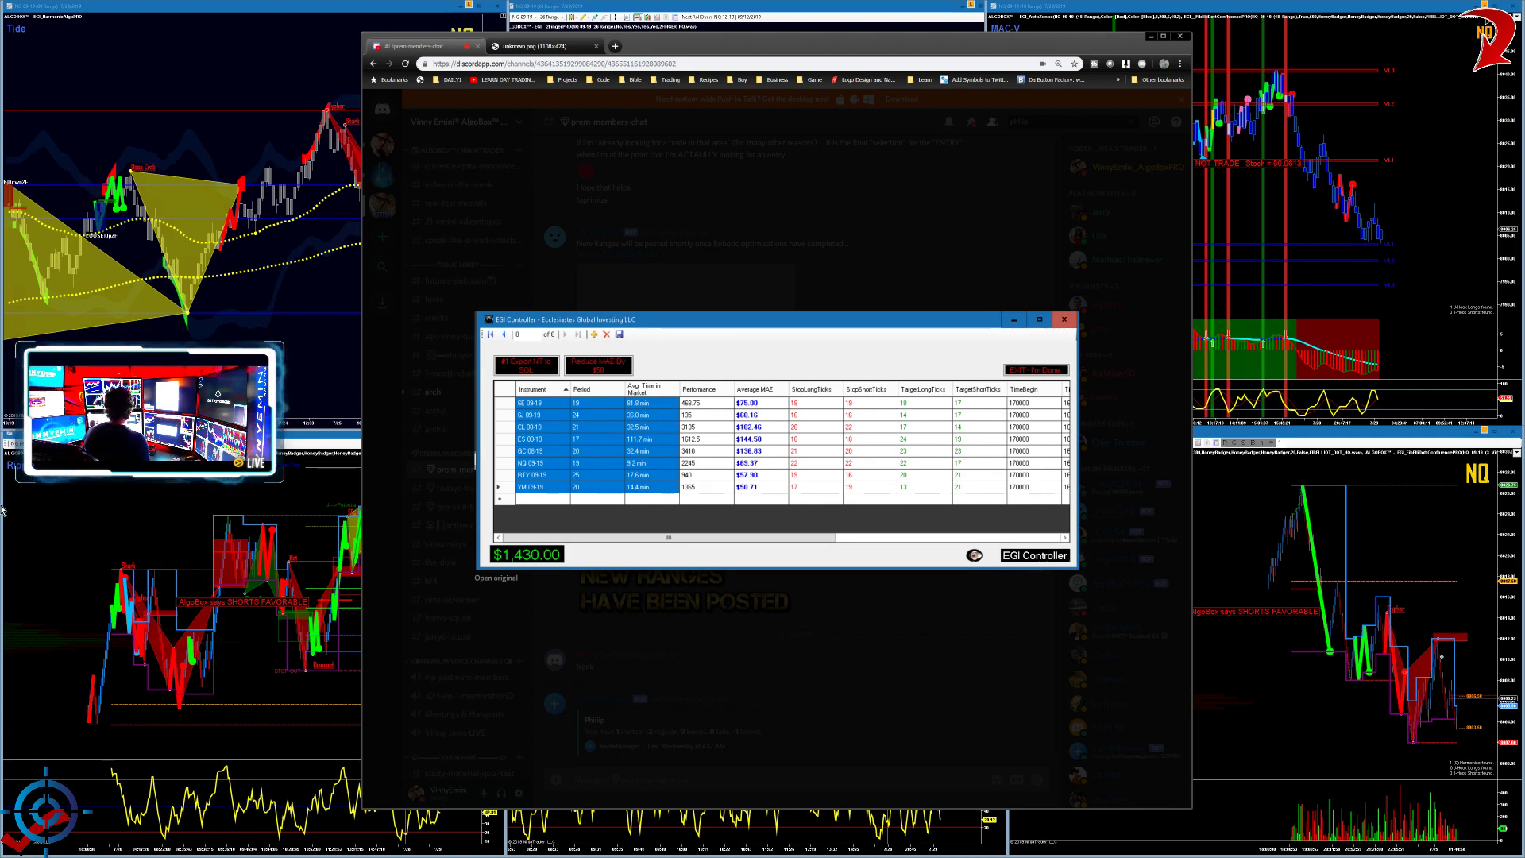
key("ctrl+2")
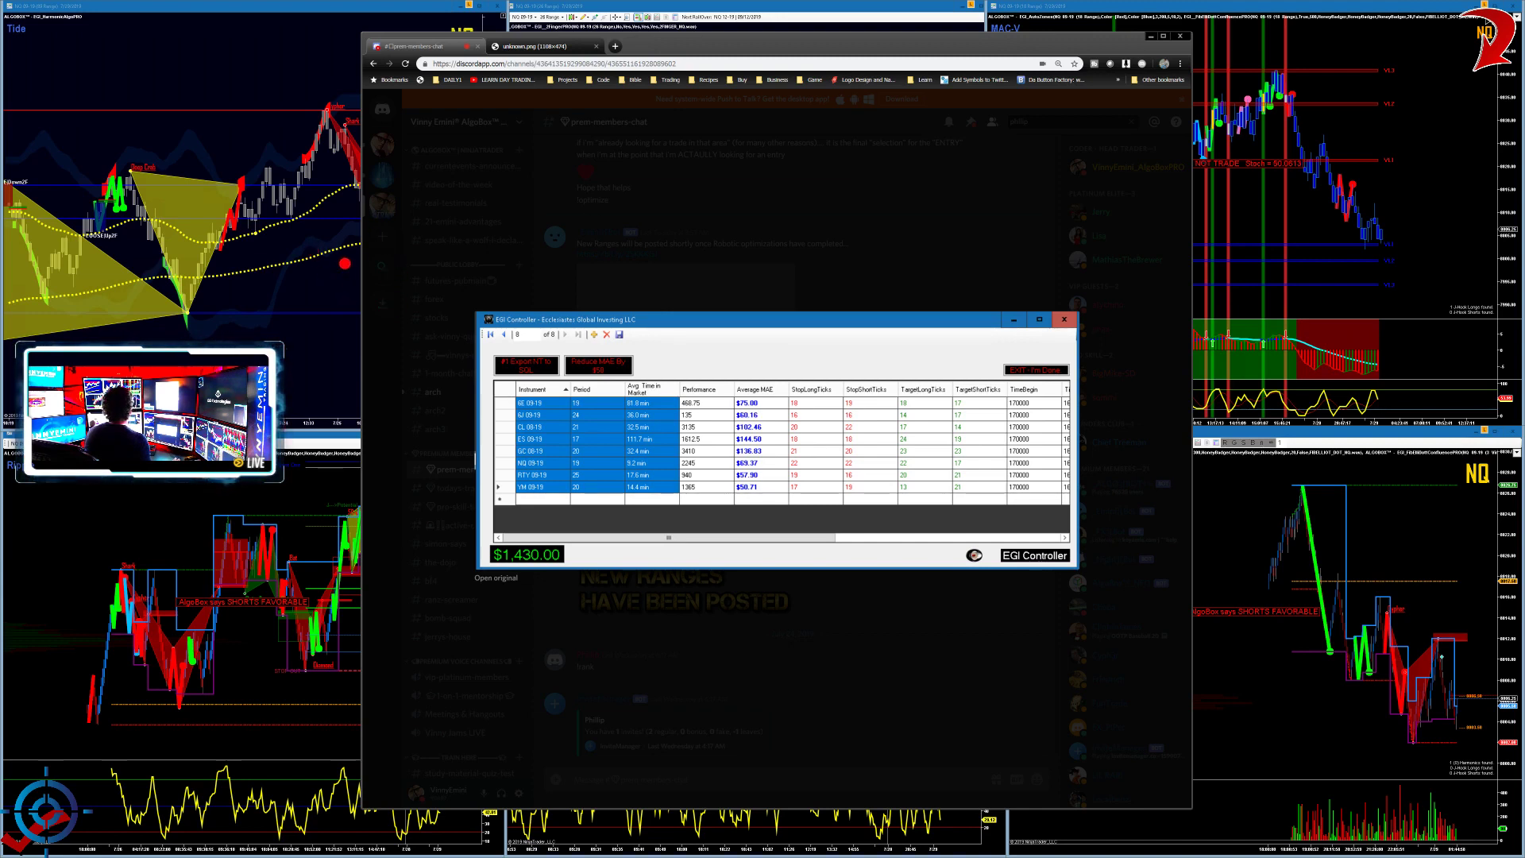
mouse_move(426, 222)
left_mouse_down()
mouse_move(428, 395)
mouse_move(407, 391)
left_mouse_up()
mouse_move(626, 375)
left_mouse_down()
mouse_move(706, 210)
mouse_move(709, 361)
left_mouse_up()
left_click_drag(644, 304, 705, 286)
left_click_drag(755, 228, 809, 376)
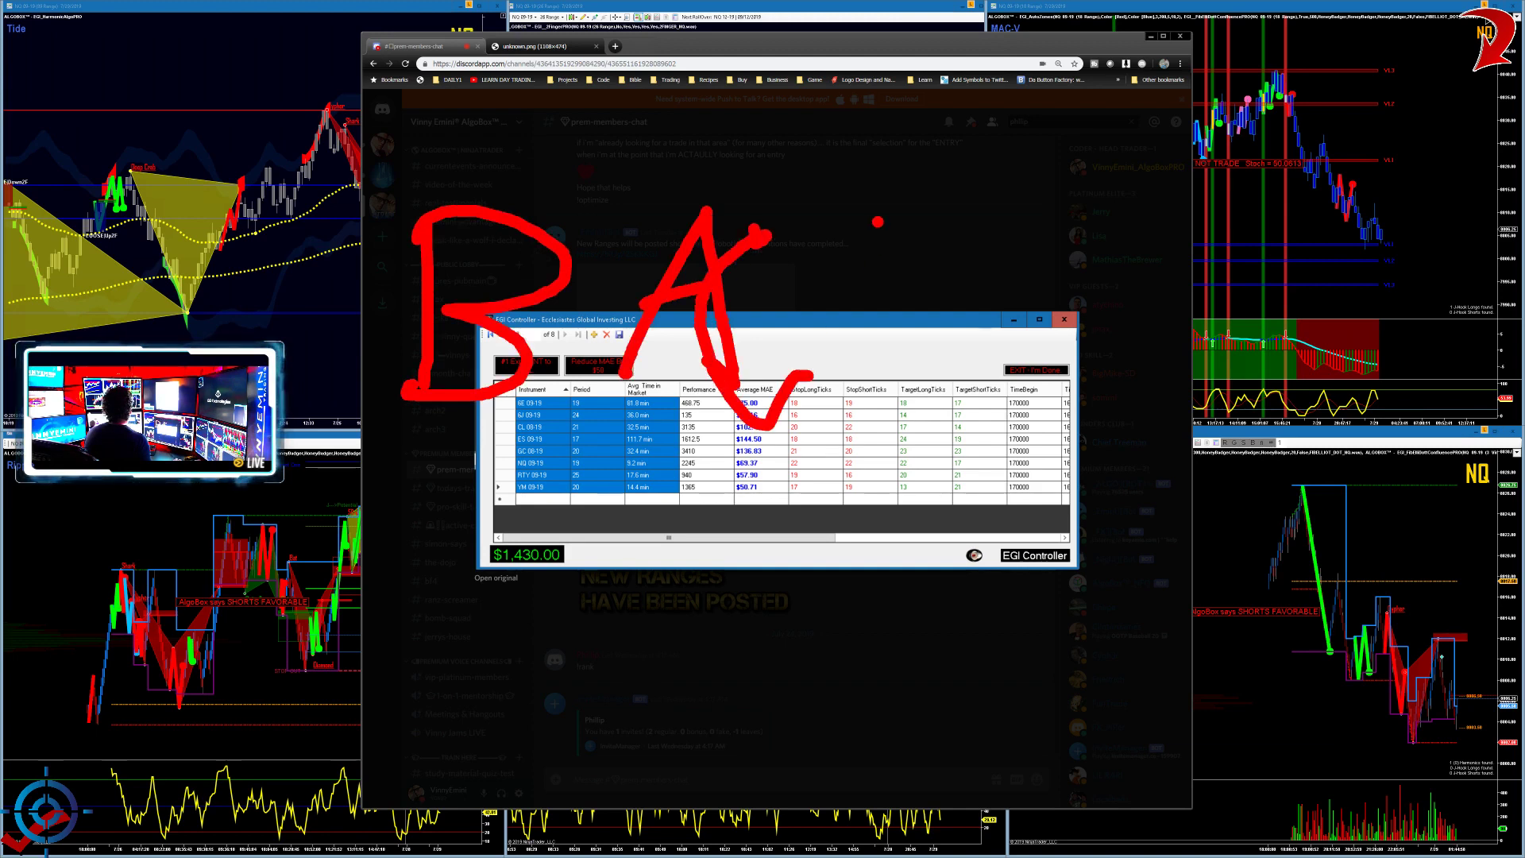
left_click_drag(878, 223, 807, 371)
left_click_drag(1021, 258, 806, 372)
left_click_drag(939, 301, 1018, 397)
Step: Undo the handwritten red strokes back to the first vertical stroke
key("ctrl+z")
key("ctrl+z")
key("ctrl+z")
key("ctrl+z")
key("ctrl+z")
key("ctrl+z")
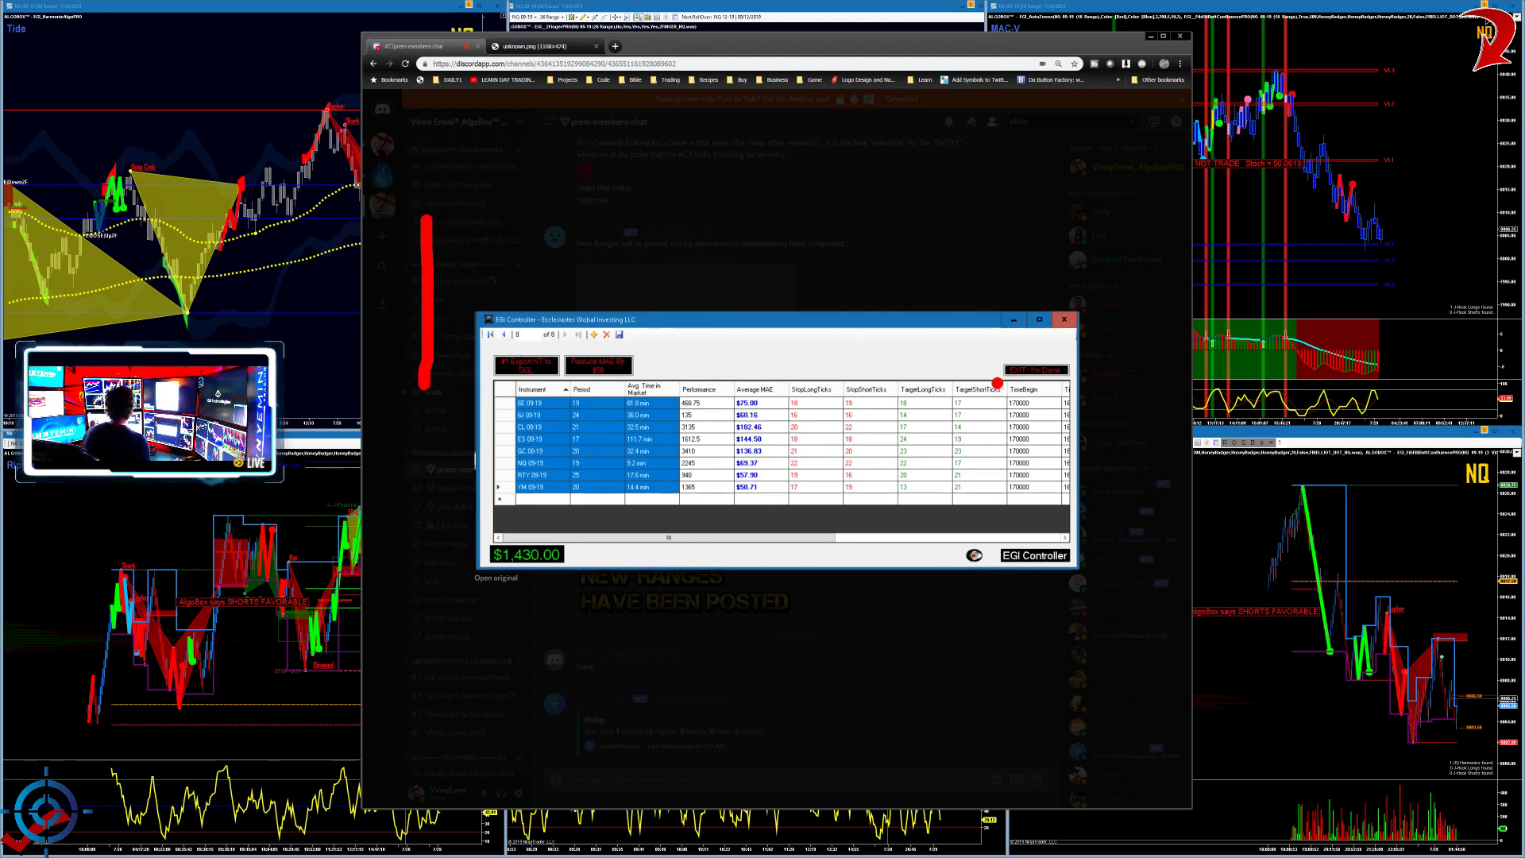
Step: Remove the remaining red stroke, write "BACKTEST RESULTS????" in large red text over the ranges screenshot, and draw a red stroke beside it
key("ctrl+z")
key("Escape")
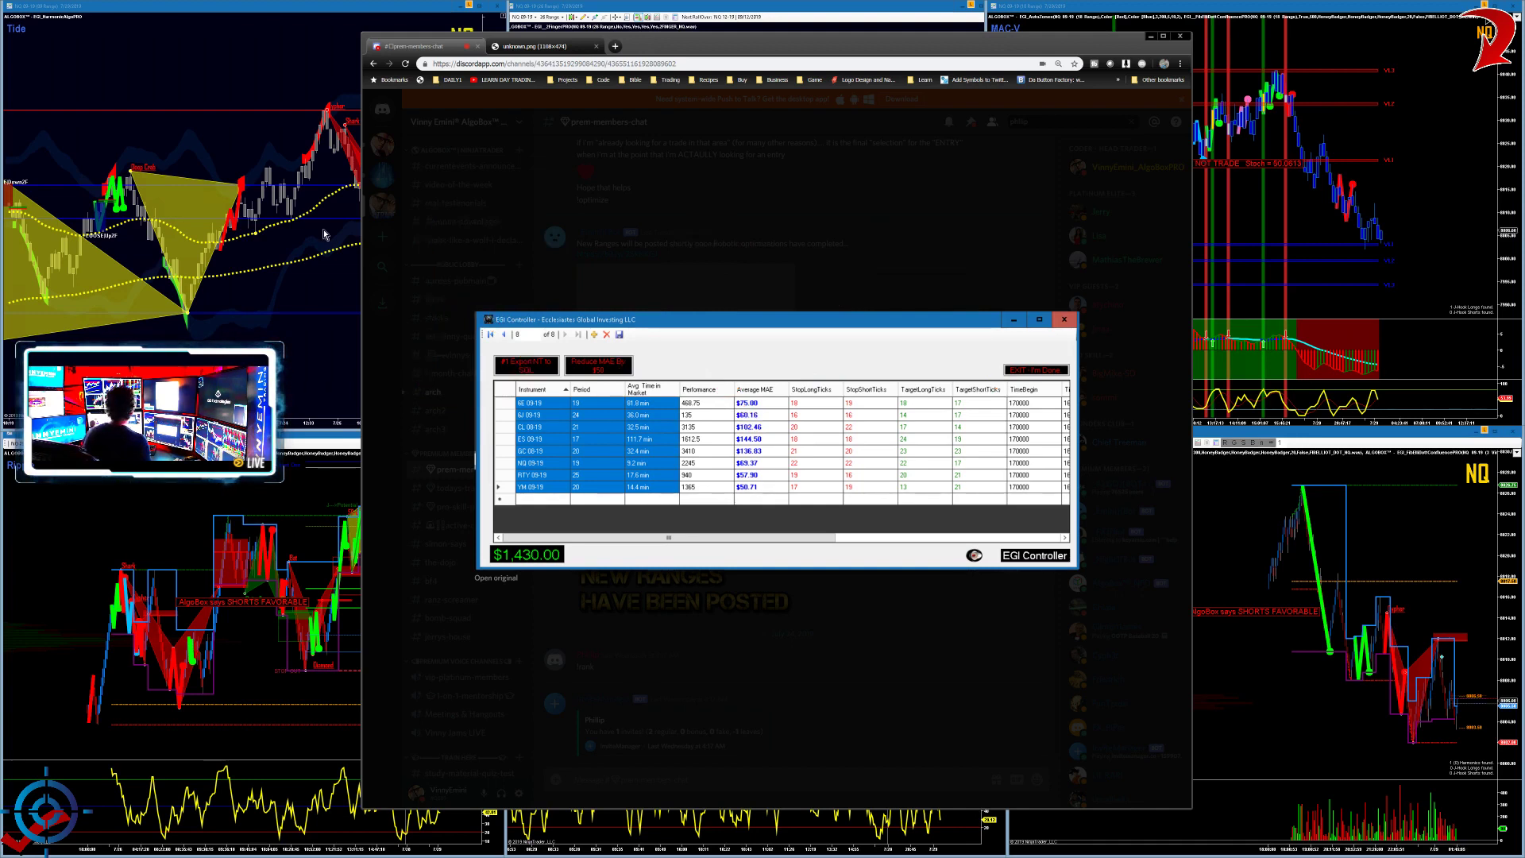
key("ctrl+2")
key("t")
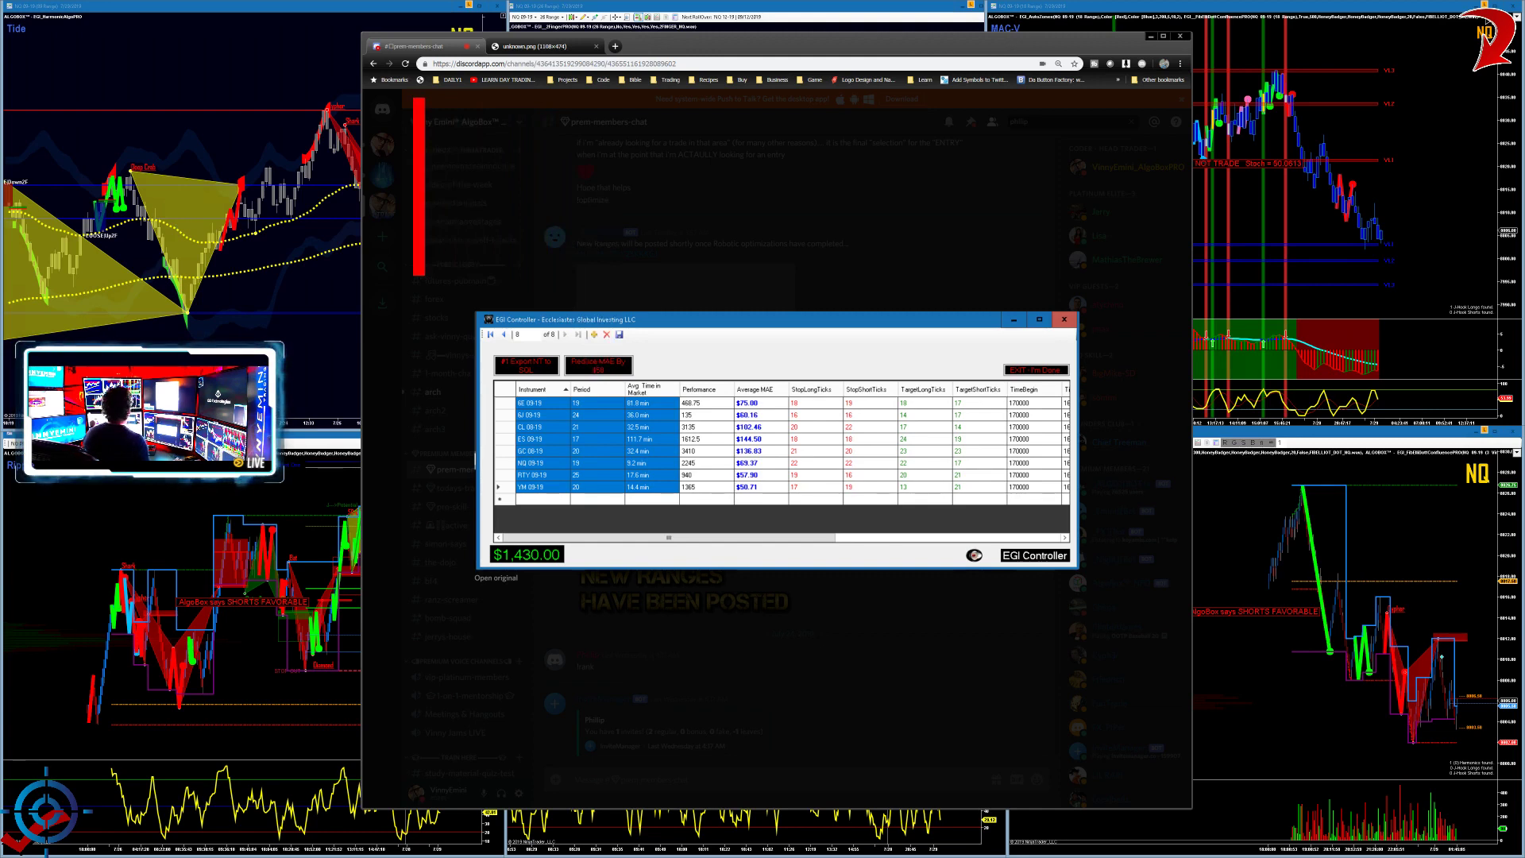
type("back")
key("BackSpace")
key("BackSpace")
key("BackSpace")
key("BackSpace")
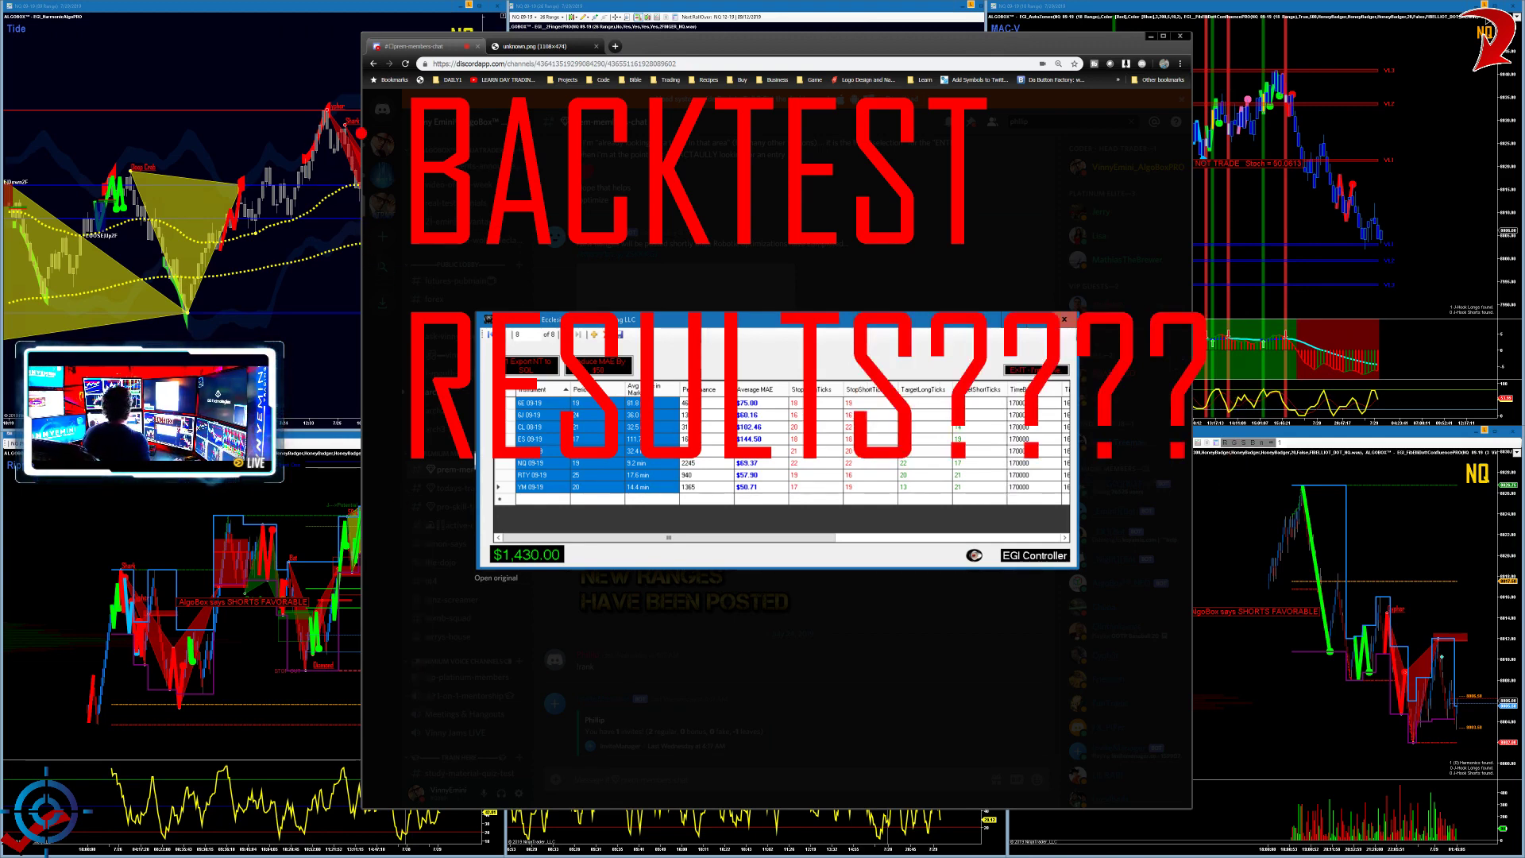
left_click_drag(314, 136, 393, 75)
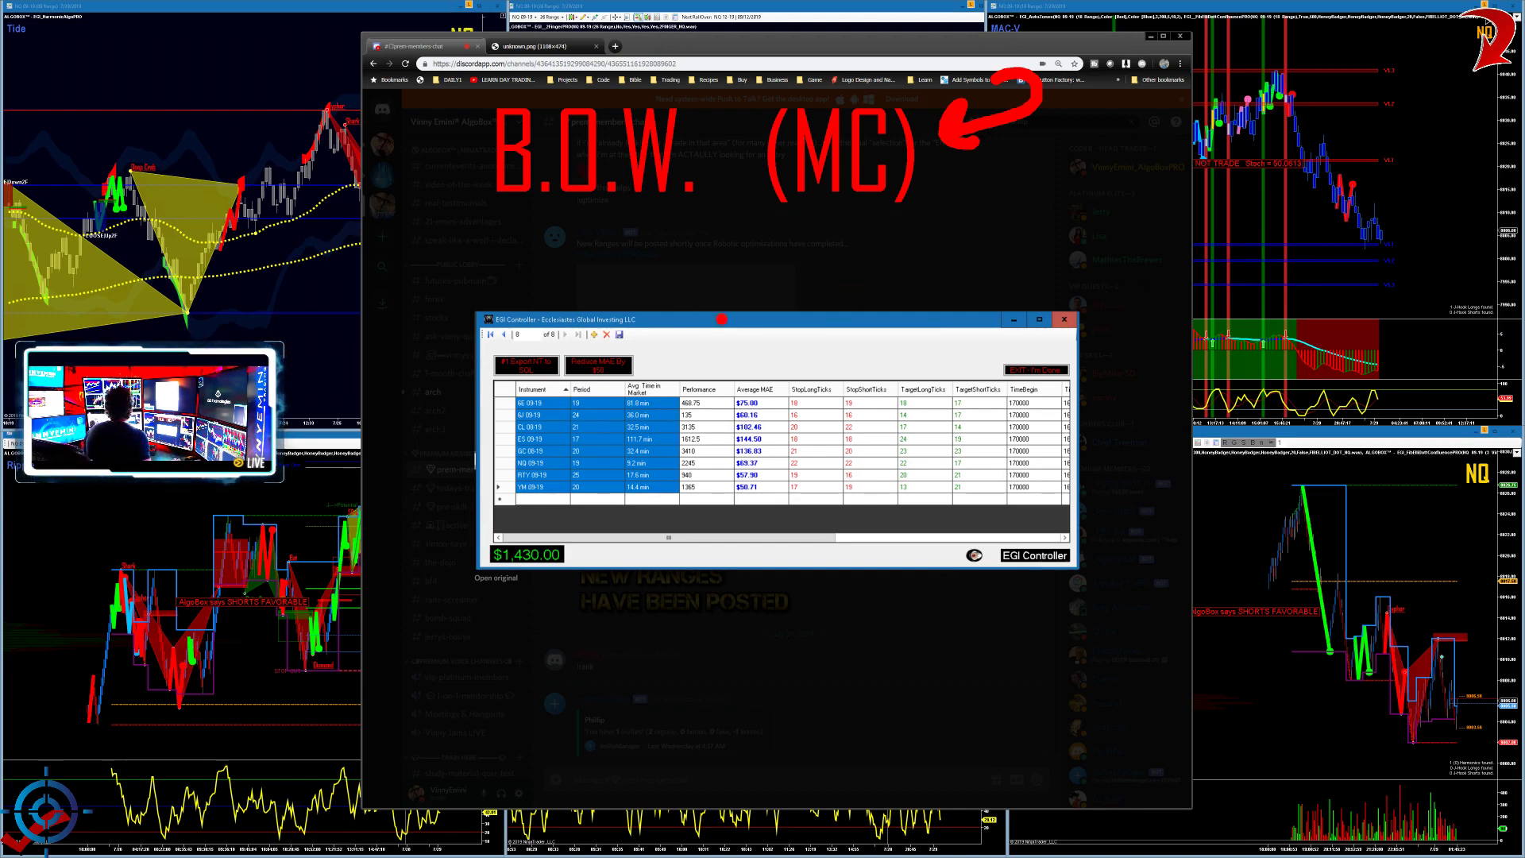
Step: Draw yellow arrows below the letters of "B.O.W.", yellow check marks above B and O, and a yellow arrow above W
key("y")
mouse_move(687, 331)
left_mouse_down()
mouse_move(618, 316)
mouse_move(592, 226)
mouse_move(617, 237)
left_mouse_up()
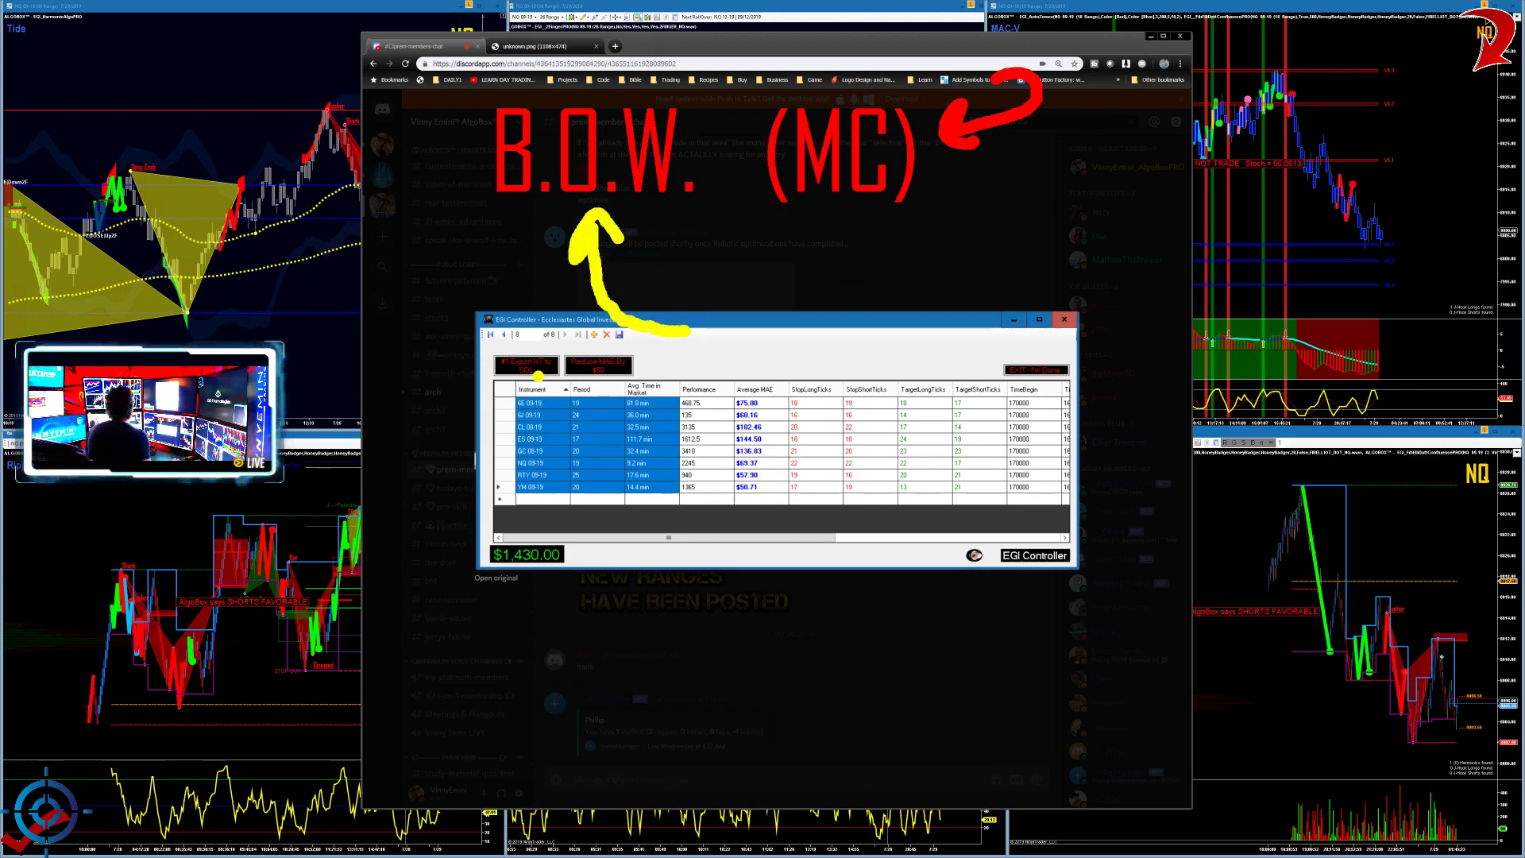
mouse_move(403, 340)
left_mouse_down()
mouse_move(487, 233)
mouse_move(497, 270)
left_mouse_up()
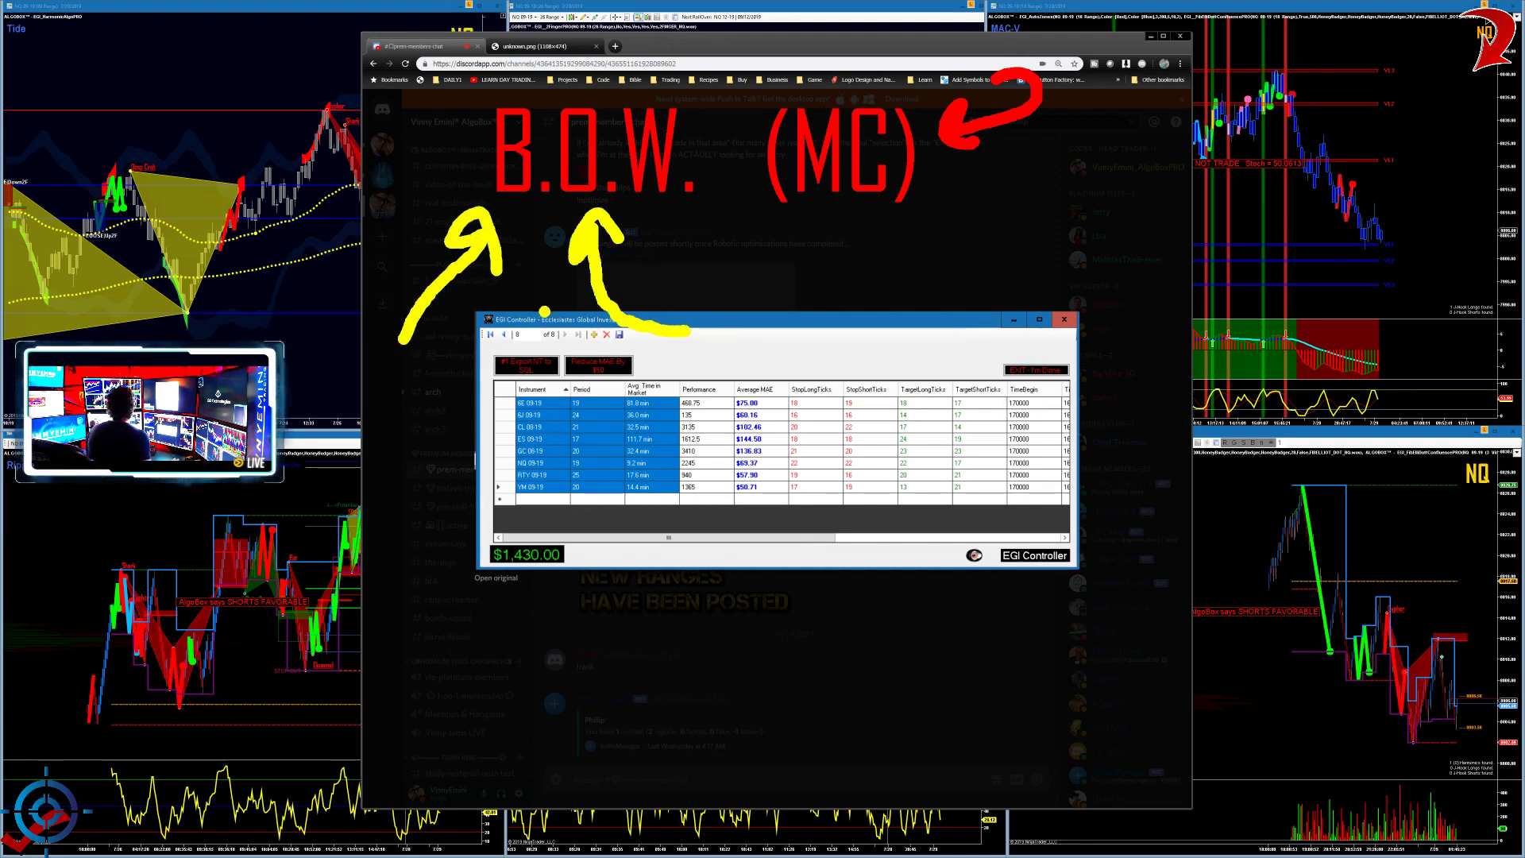
mouse_move(761, 329)
left_mouse_down()
mouse_move(679, 236)
mouse_move(733, 231)
left_mouse_up()
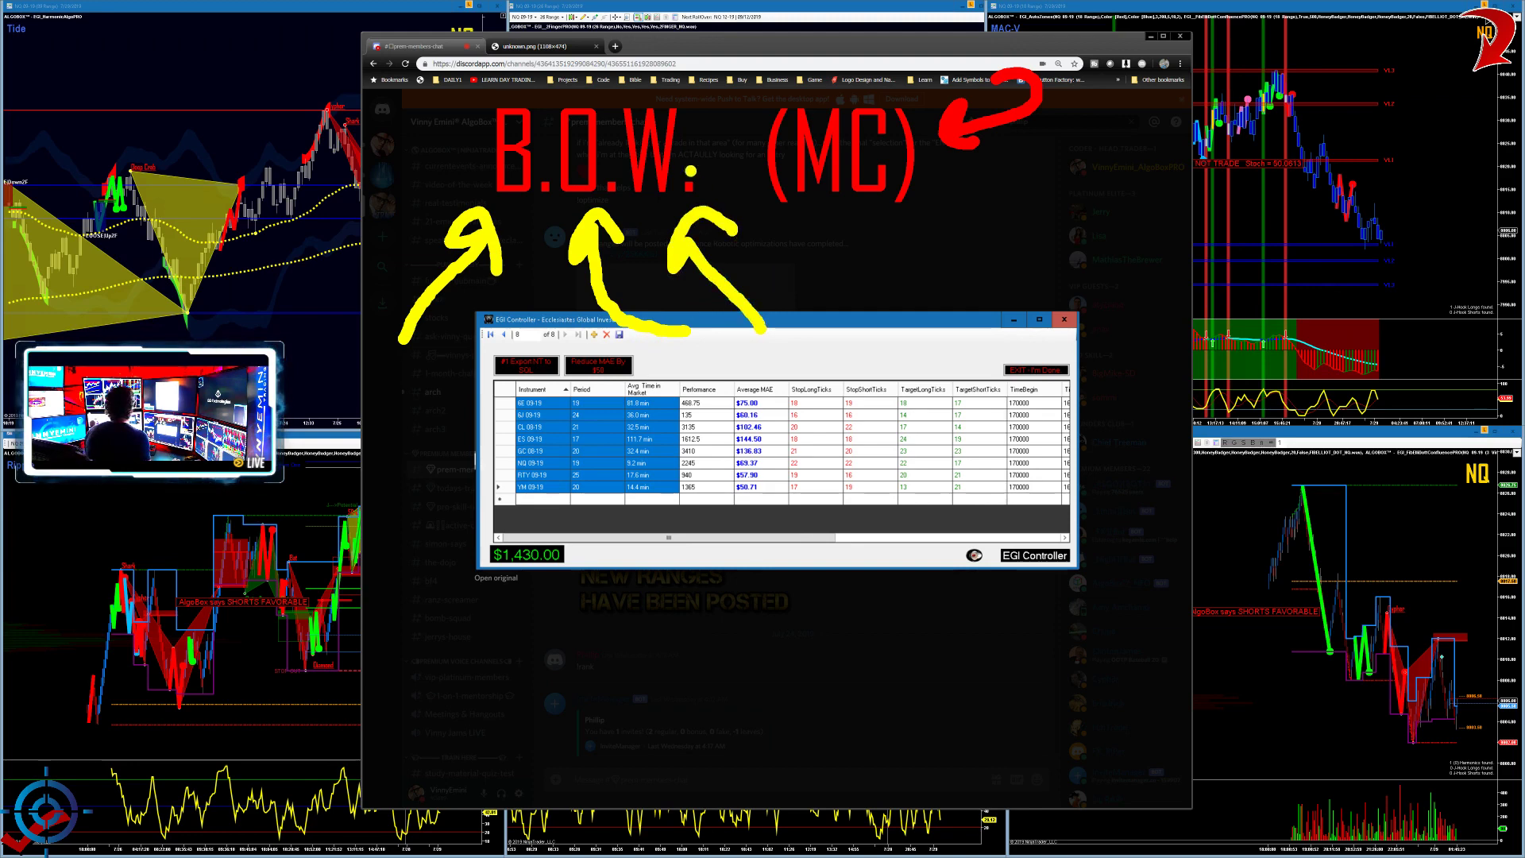
mouse_move(508, 67)
left_mouse_down()
mouse_move(543, 36)
mouse_move(610, 45)
left_mouse_up()
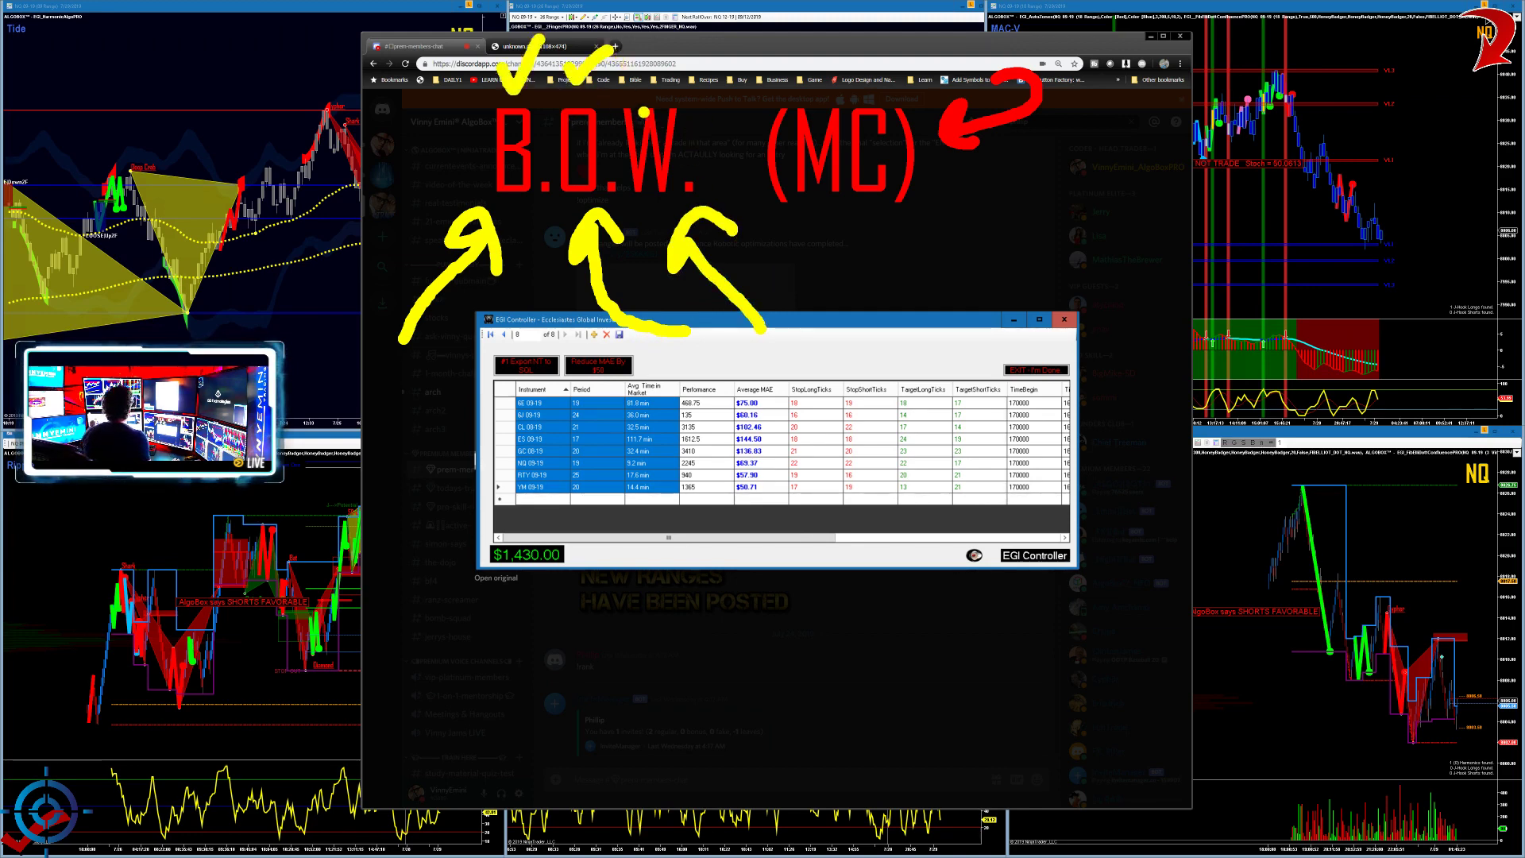
mouse_move(756, 52)
left_mouse_down()
mouse_move(681, 62)
mouse_move(721, 96)
left_mouse_up()
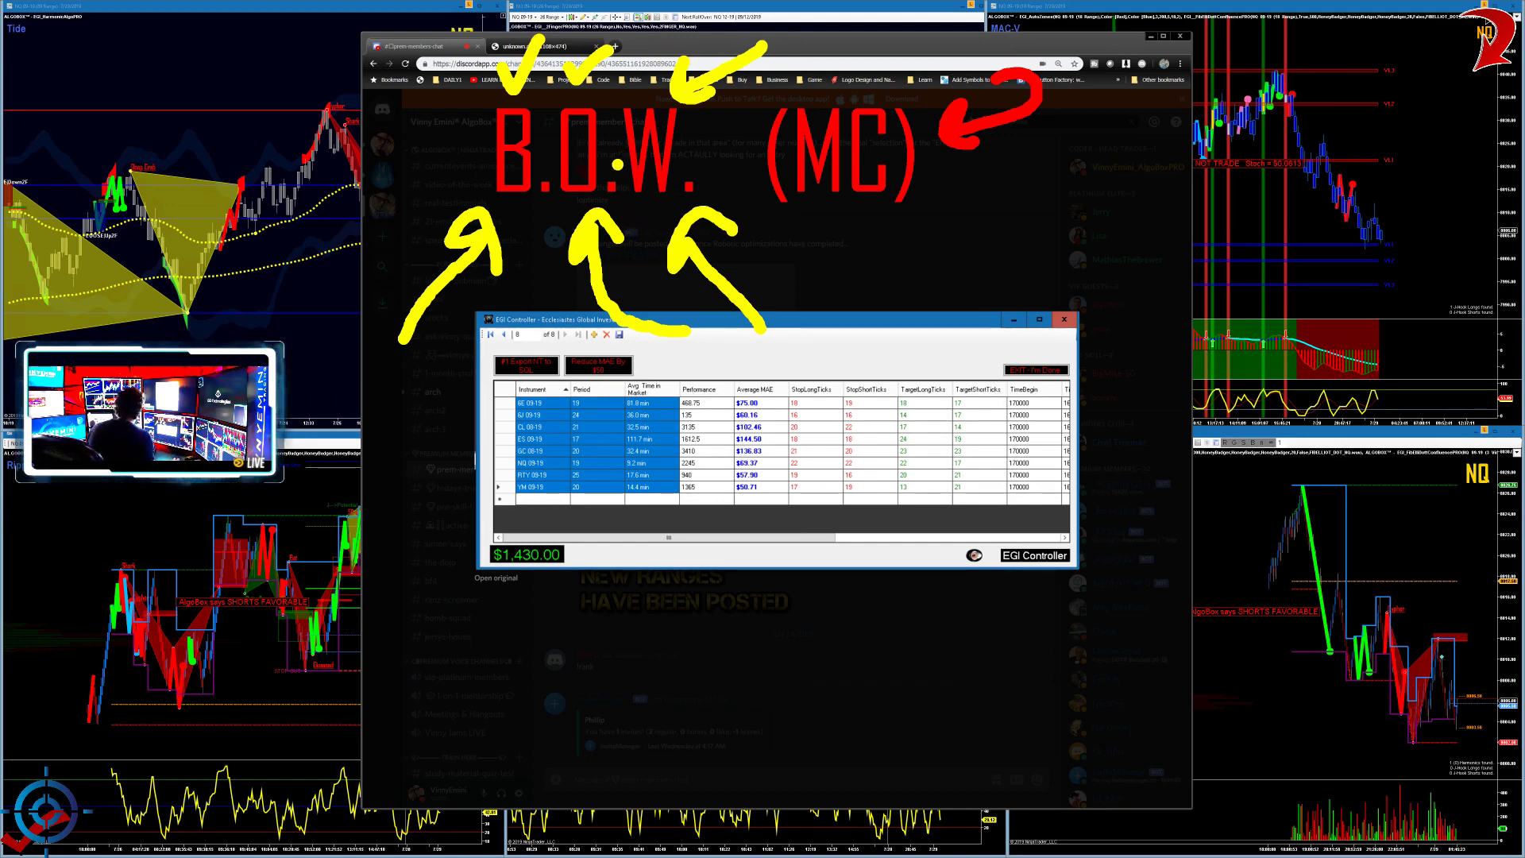
Step: Add blue check marks over the O and W and a blue arrow beside "(MC)", and clear all annotations
key("b")
mouse_move(574, 147)
left_mouse_down()
mouse_move(612, 119)
mouse_move(725, 102)
left_mouse_up()
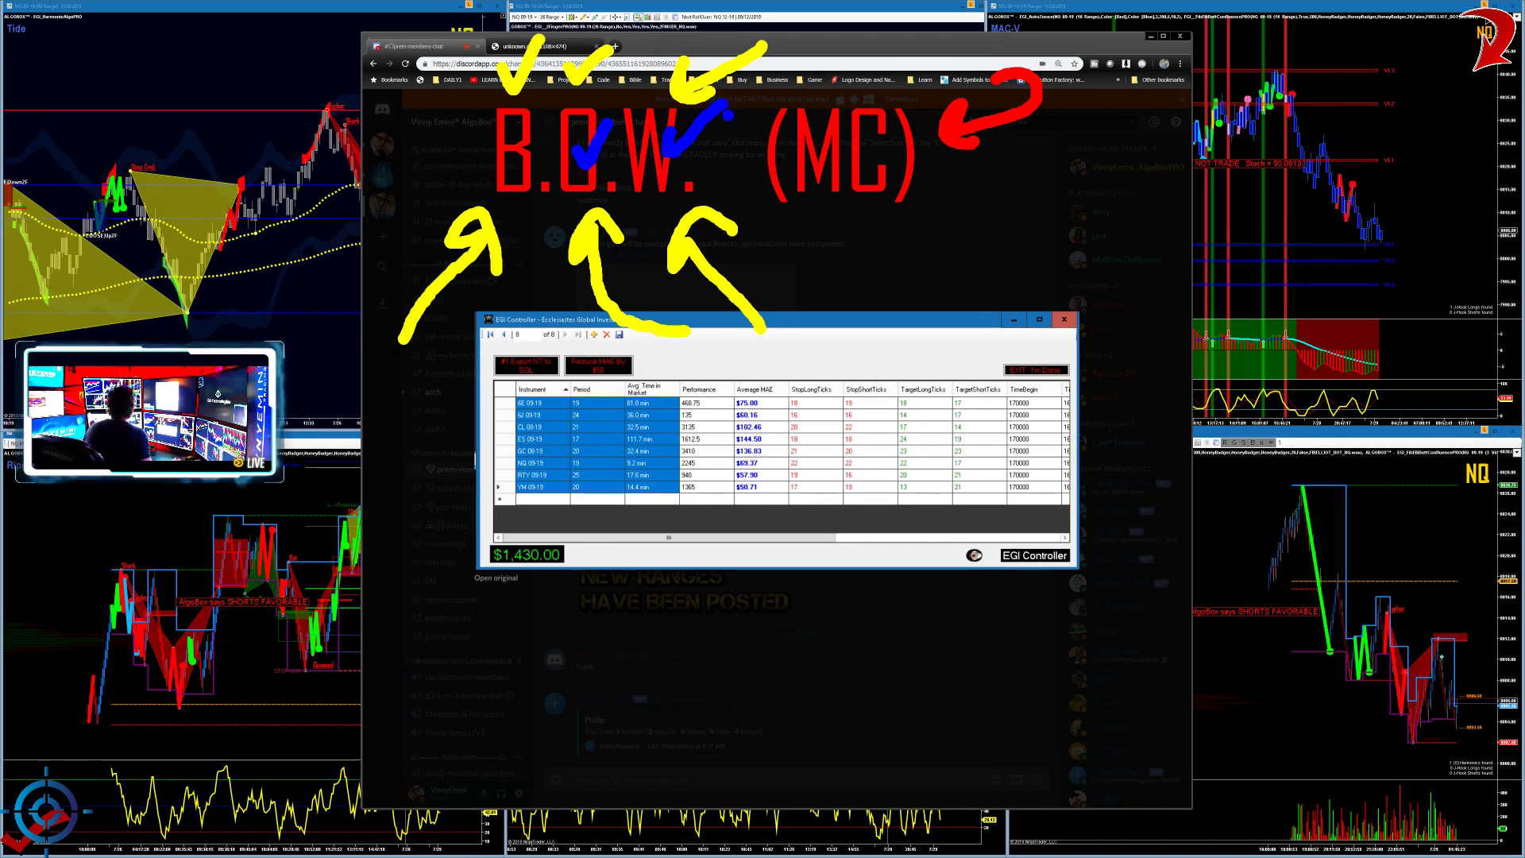
mouse_move(1035, 166)
left_mouse_down()
mouse_move(995, 155)
mouse_move(1006, 187)
left_mouse_up()
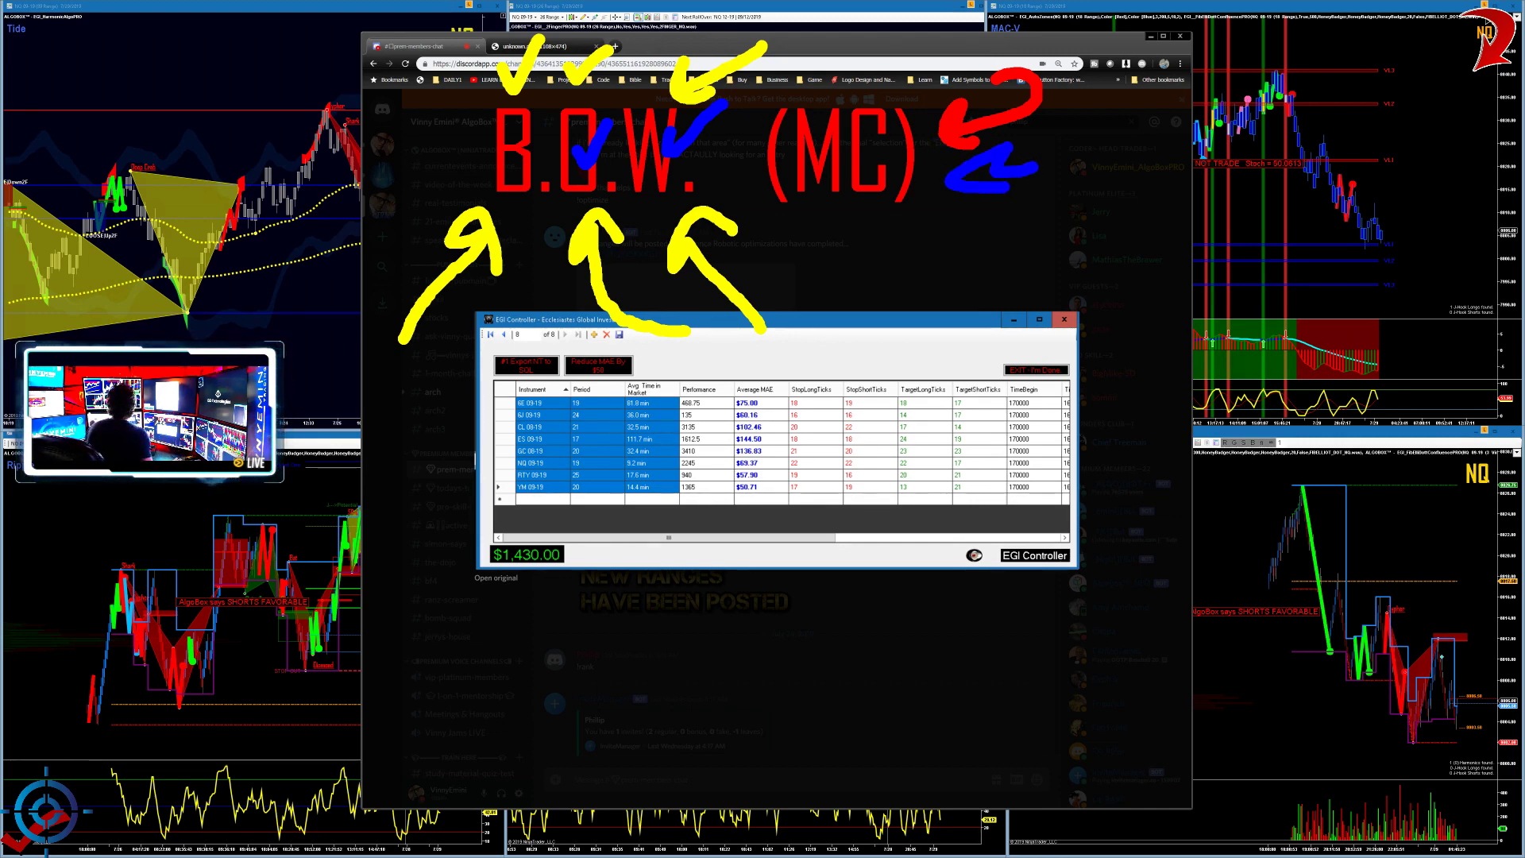
key("Escape")
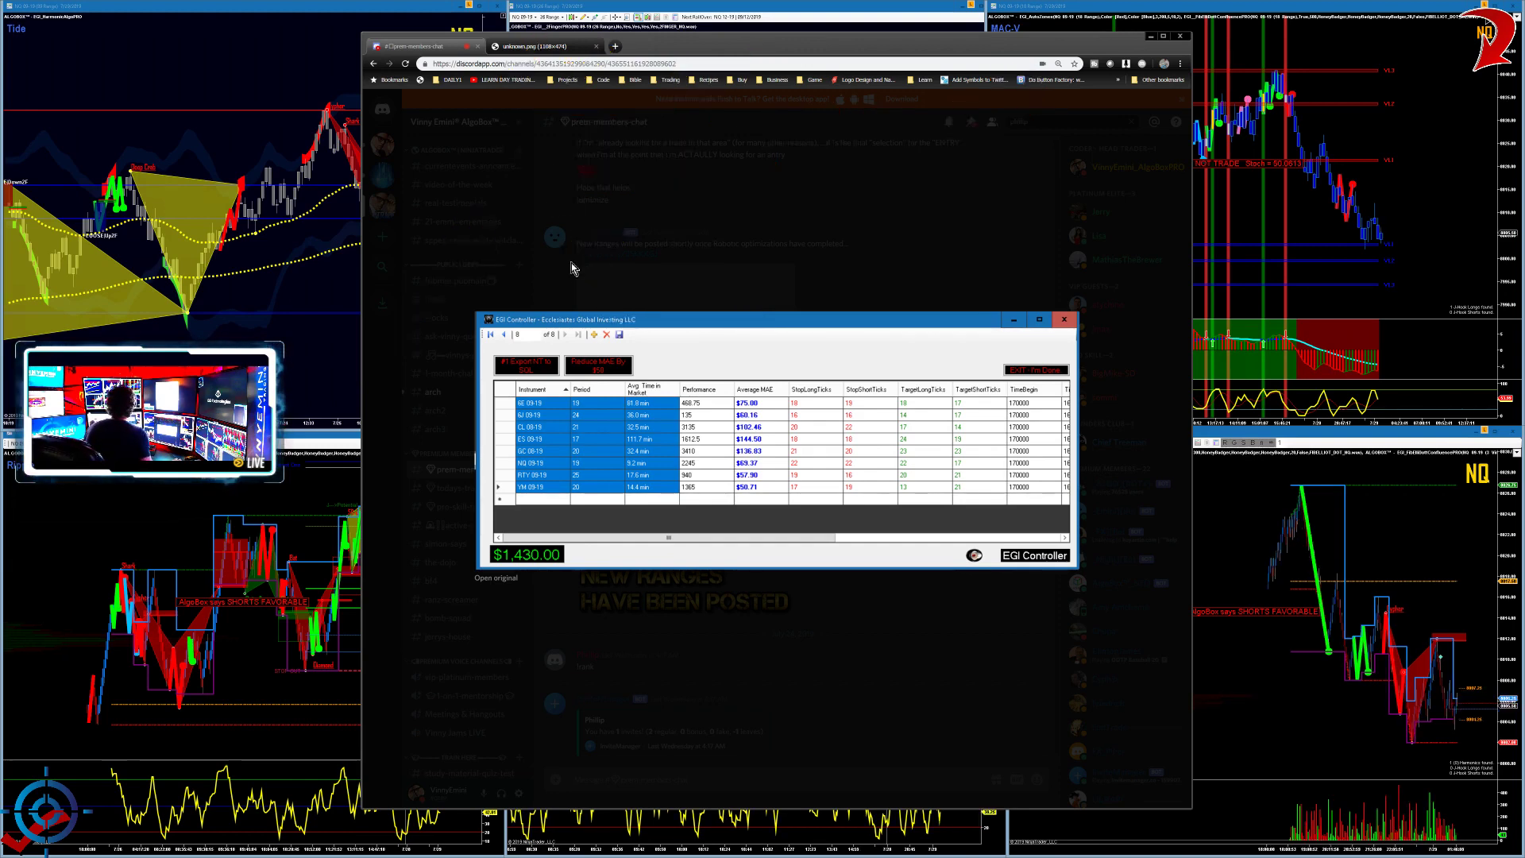
Step: Open a blank black drawing canvas with the blue pen
key("ctrl+2")
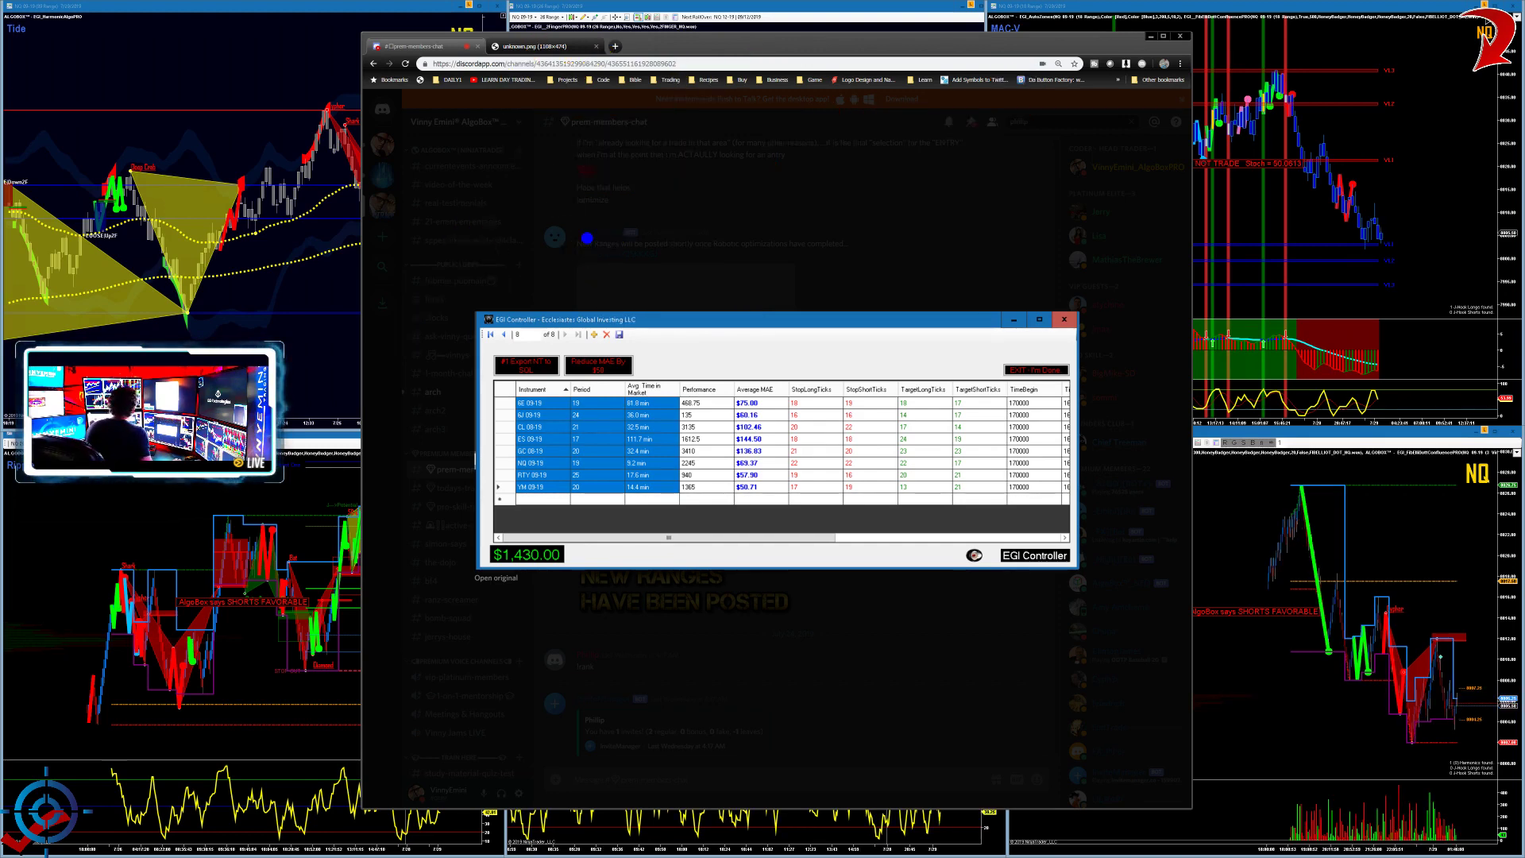
key("k")
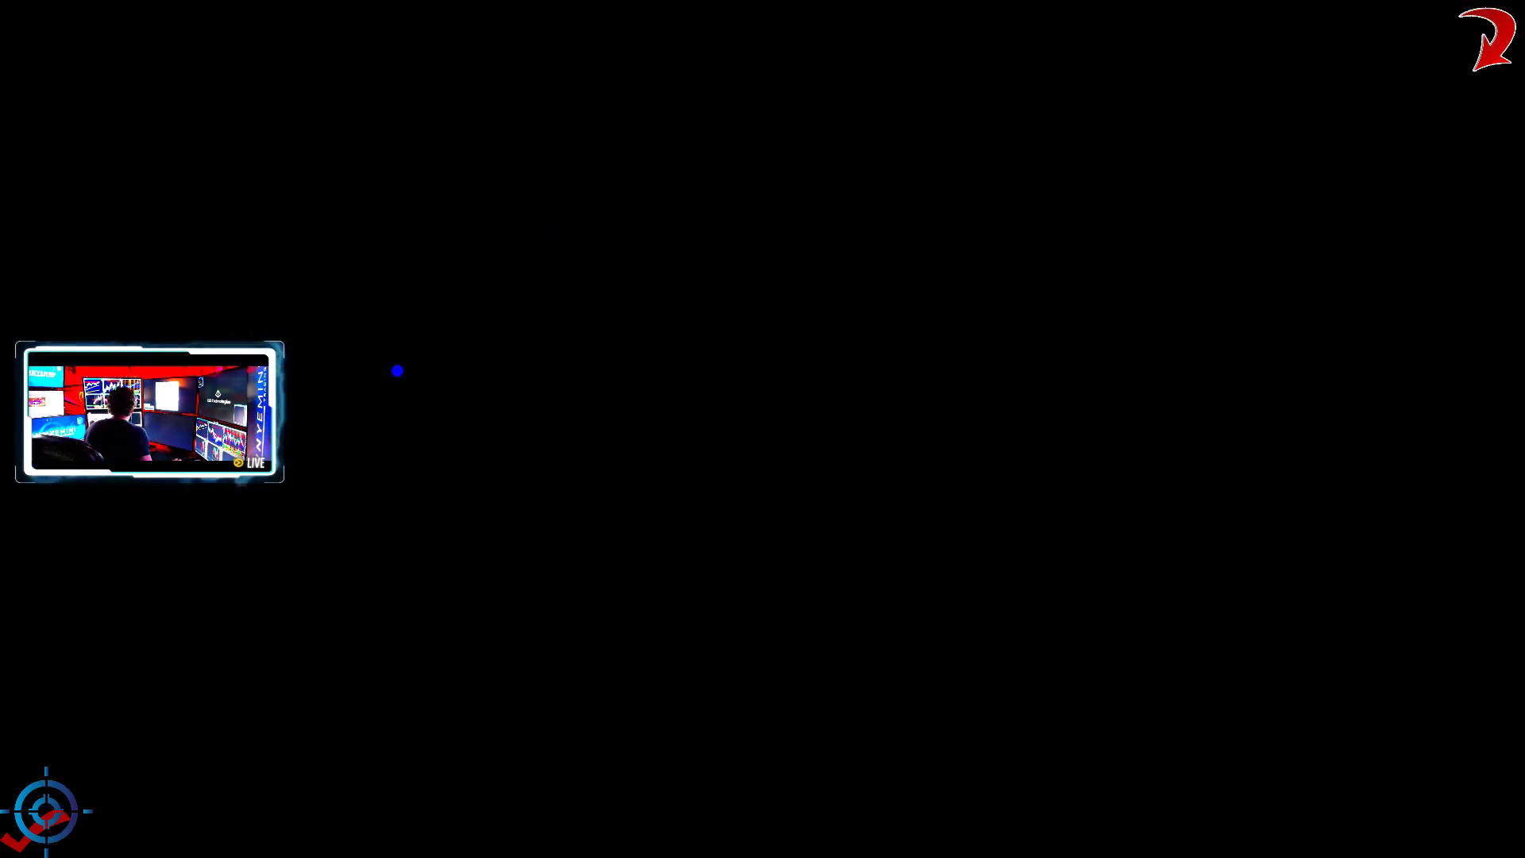